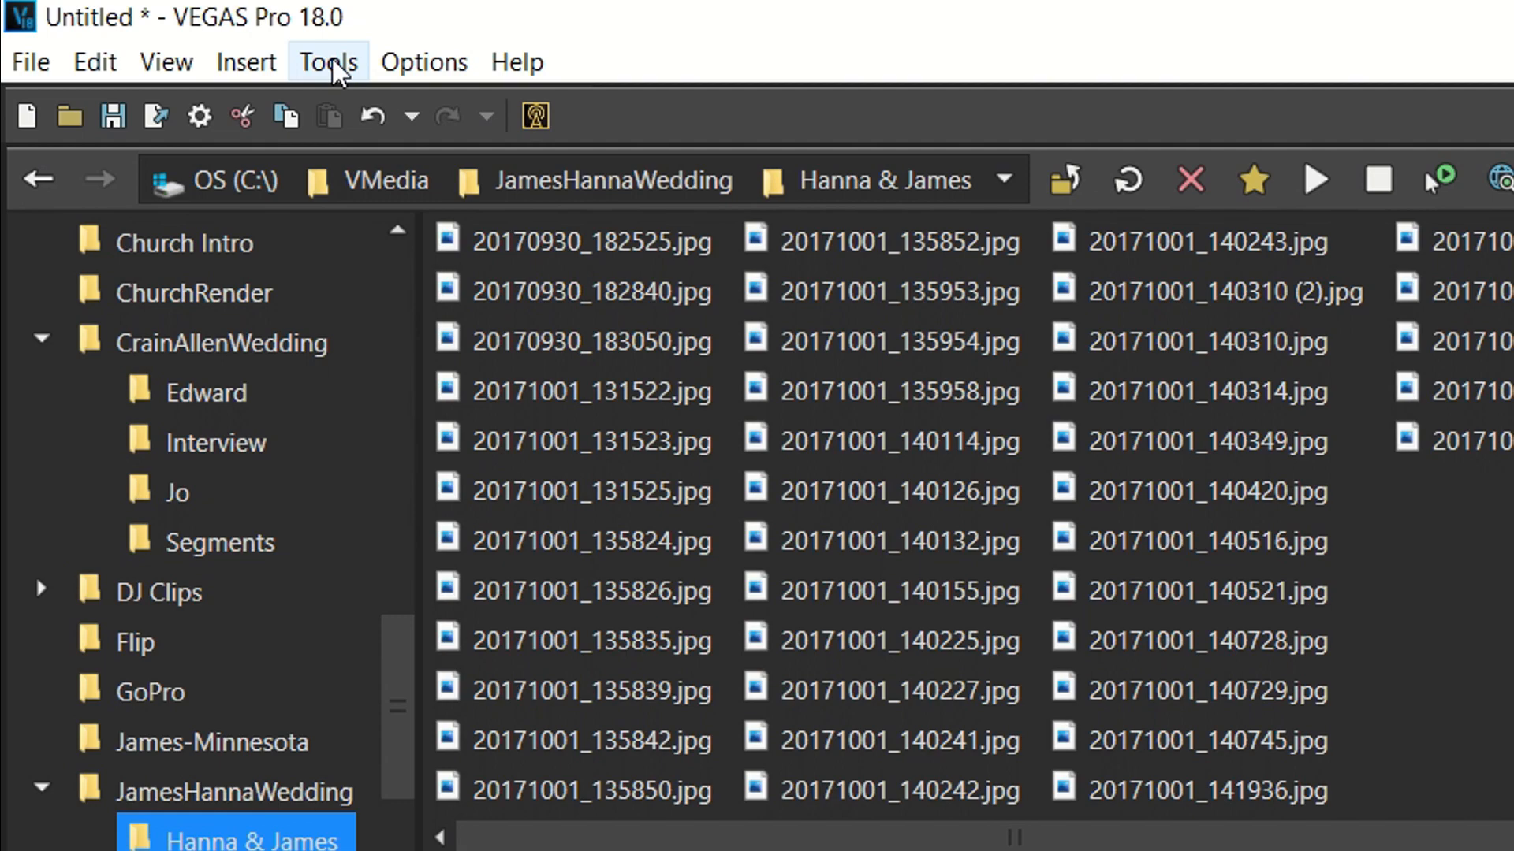
Look over the available scripts and the extension entries offered for editing, viewing and tools.
click(332, 69)
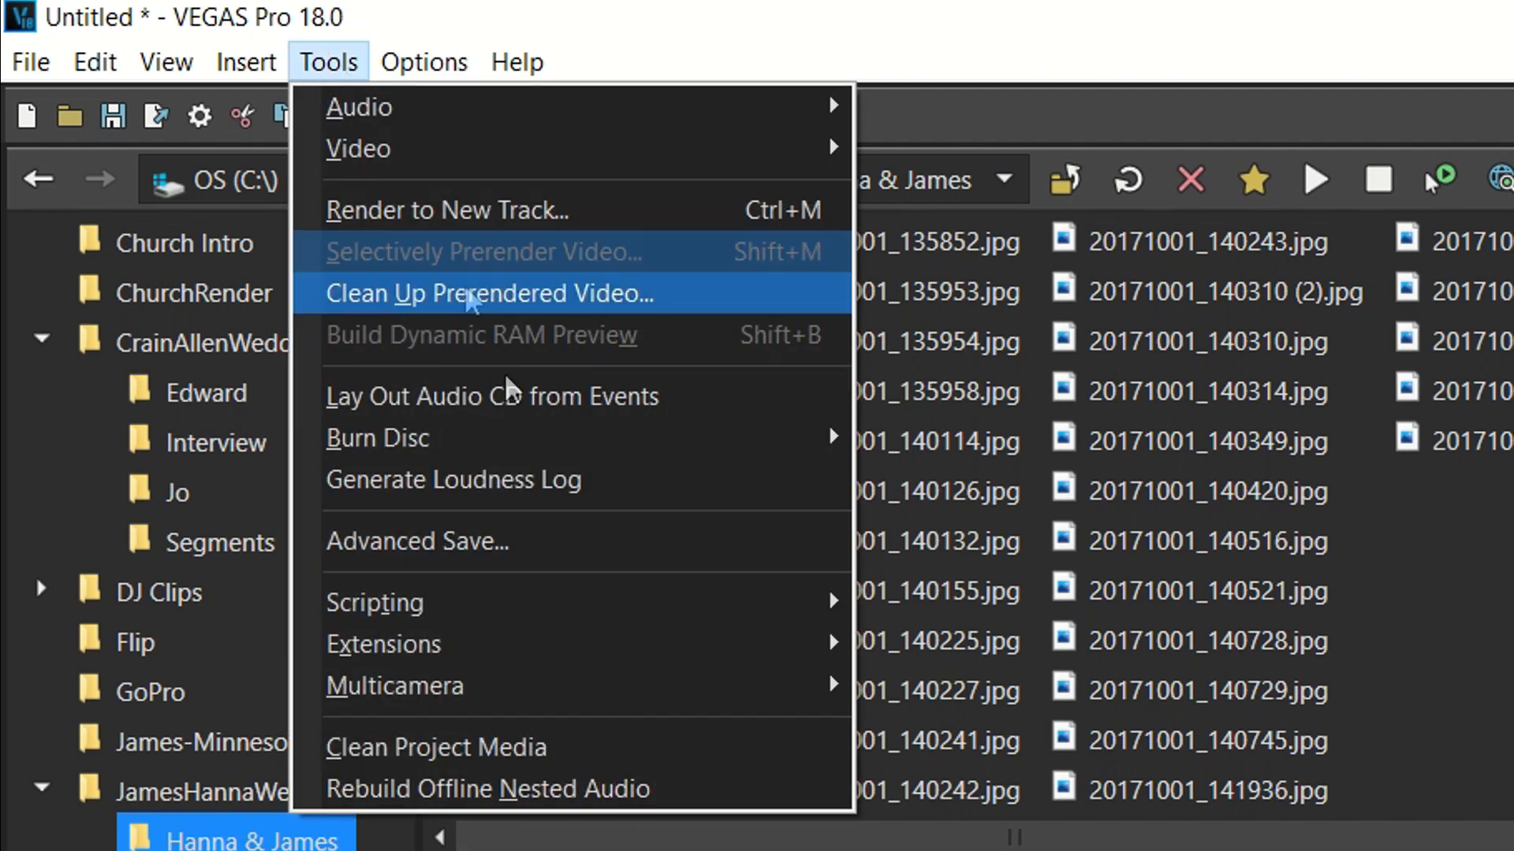
mouse_move(635, 609)
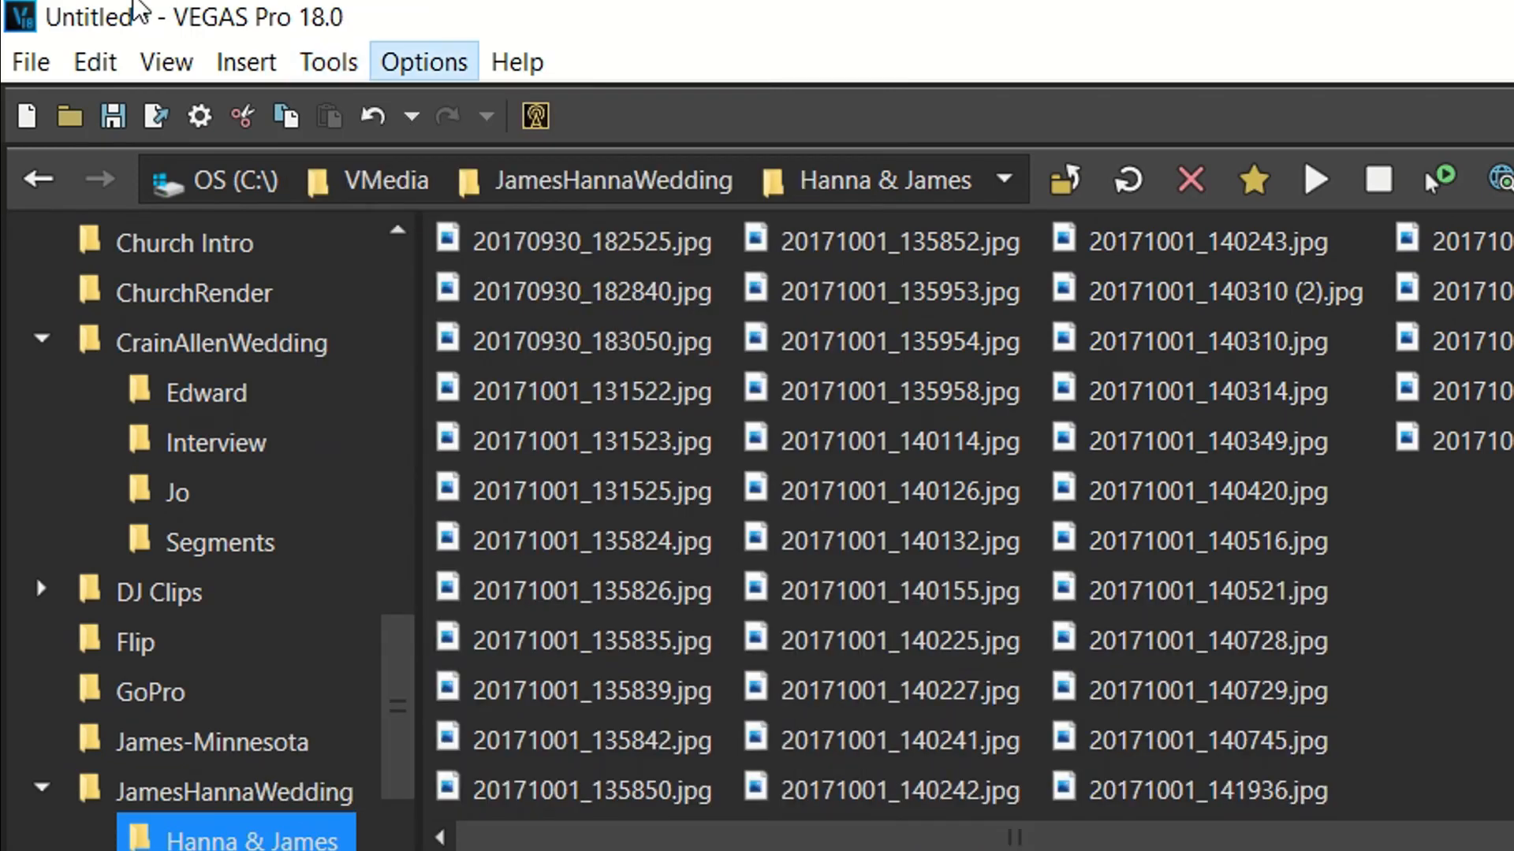
mouse_move(96, 62)
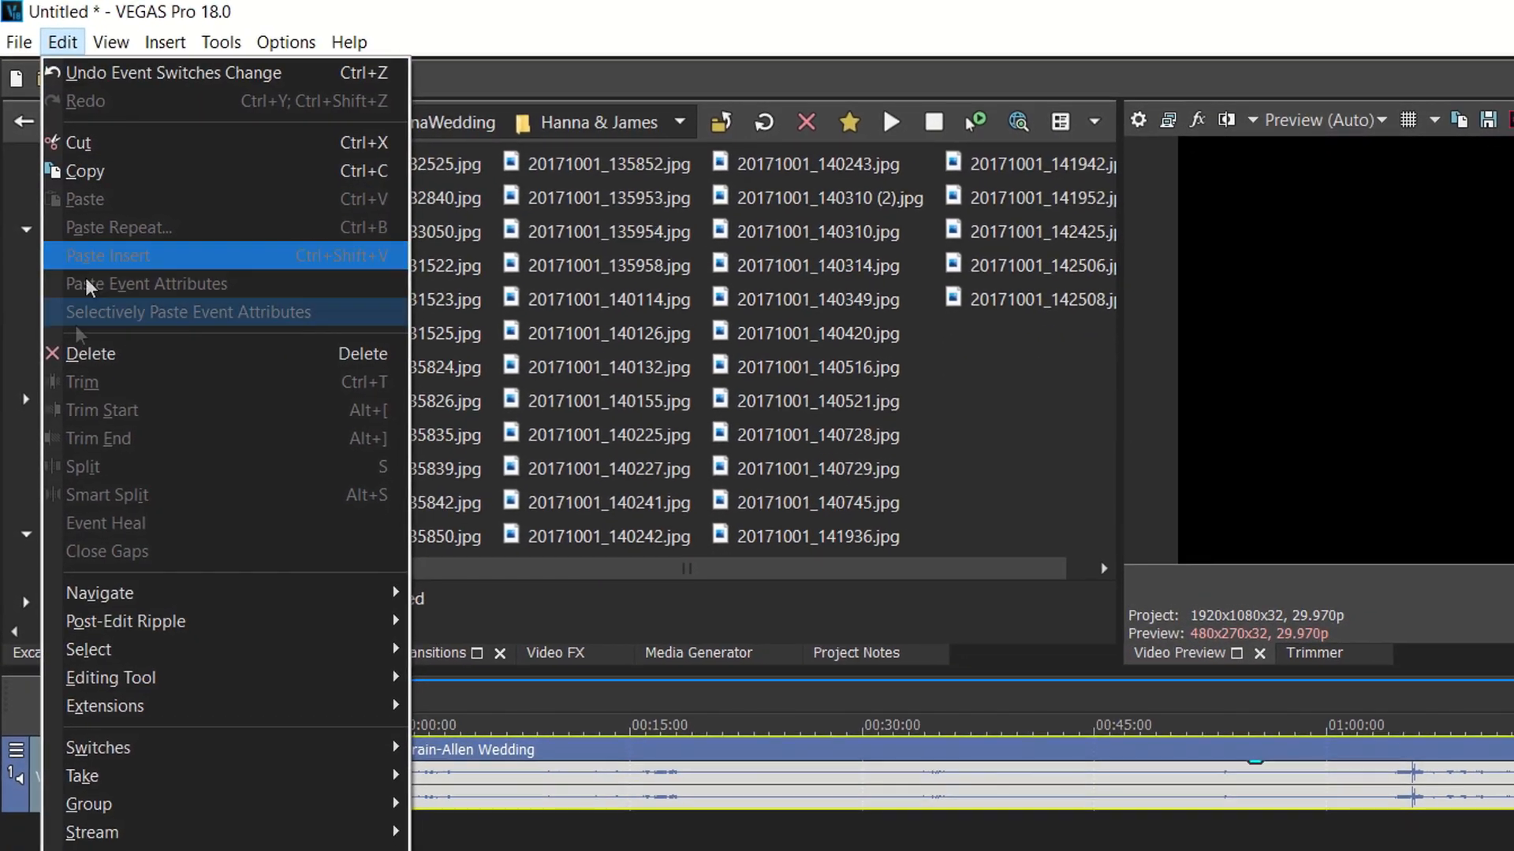
mouse_move(211, 706)
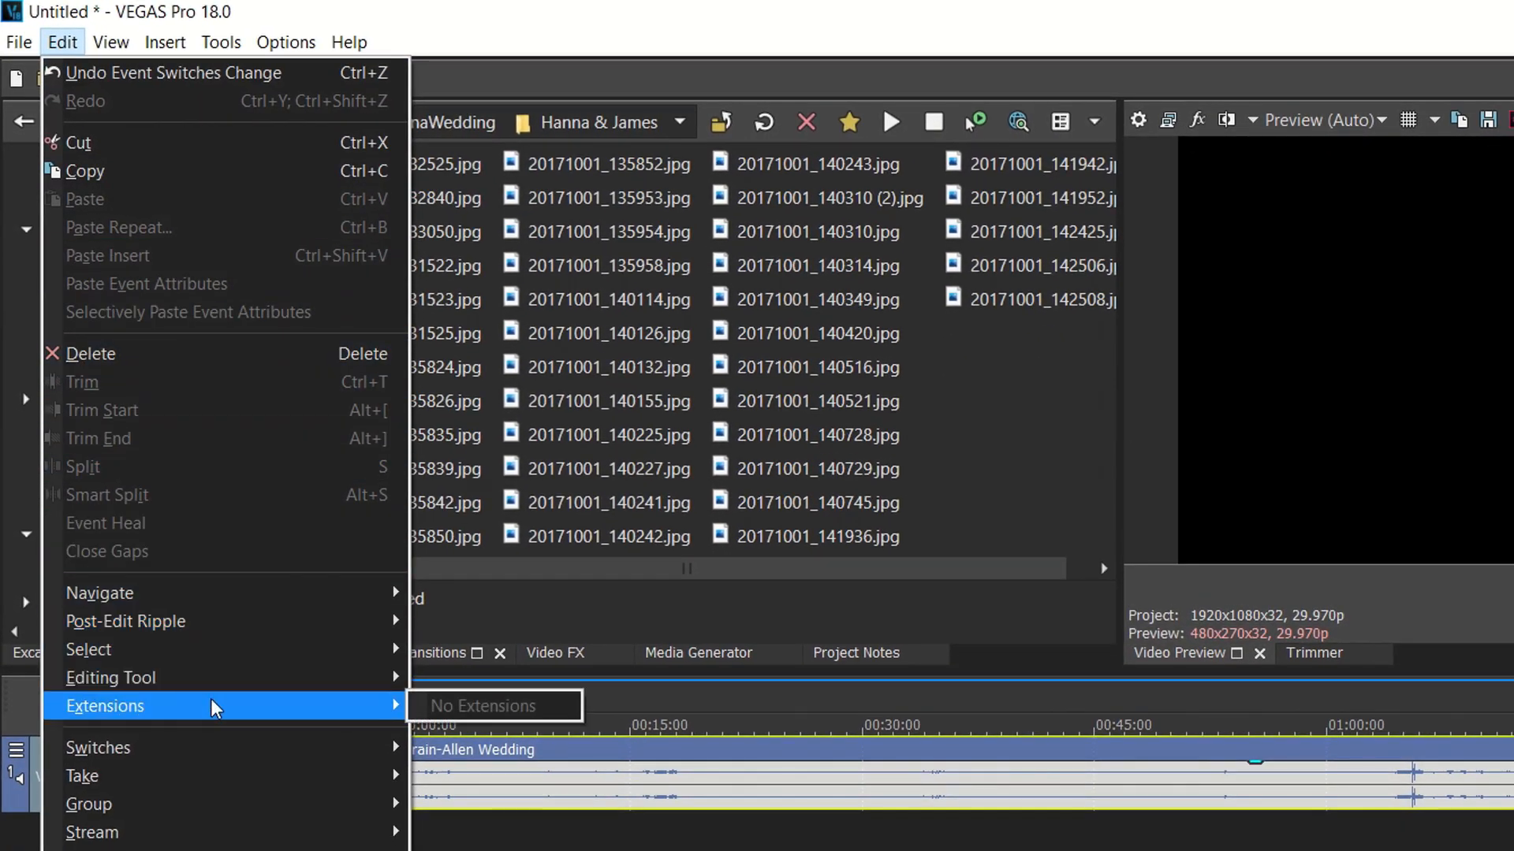
click(106, 45)
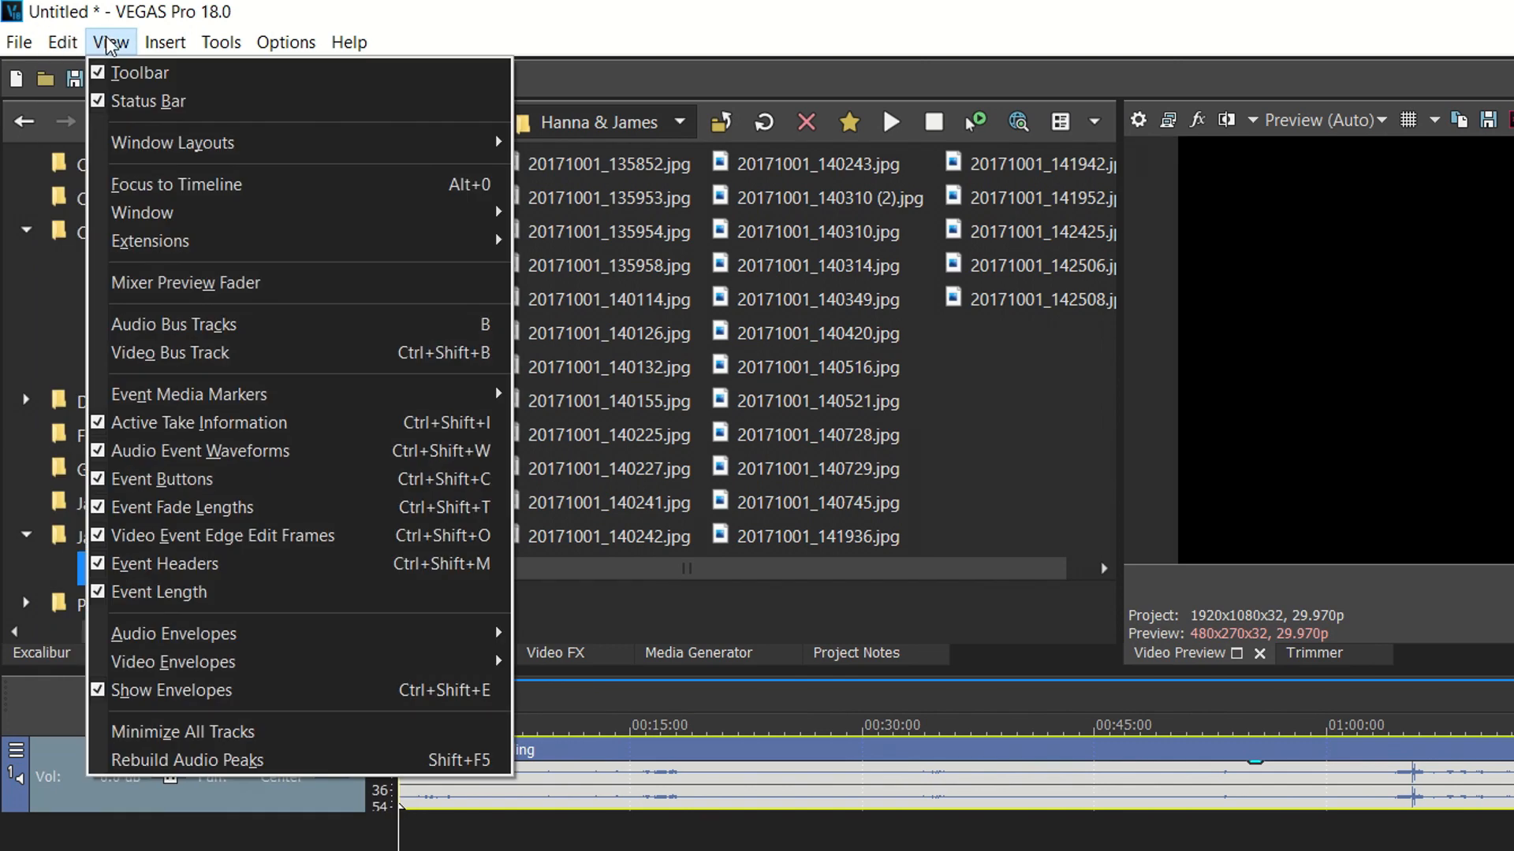
mouse_move(282, 247)
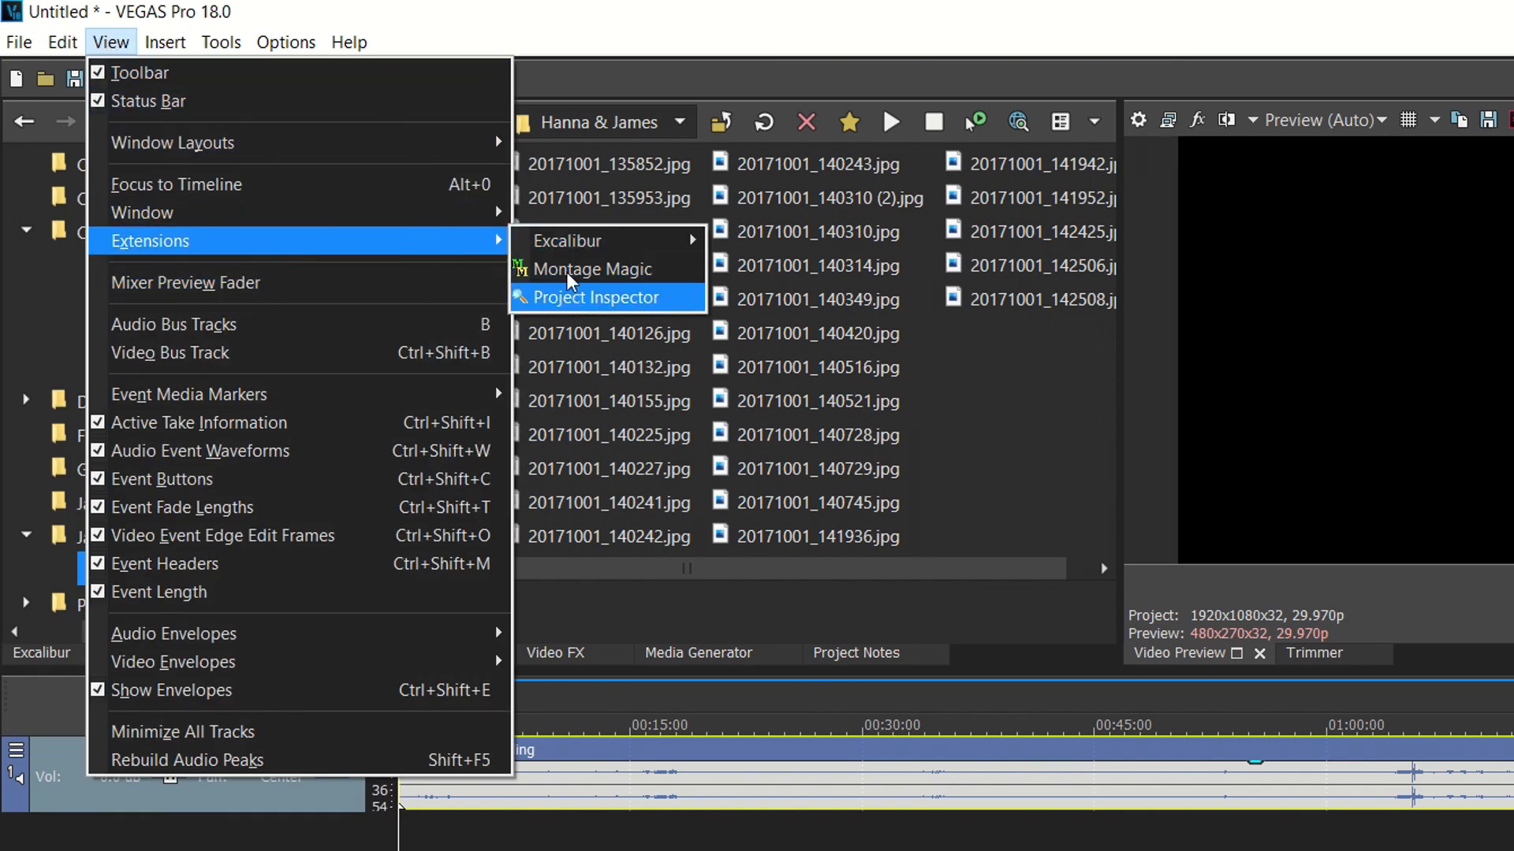
click(222, 47)
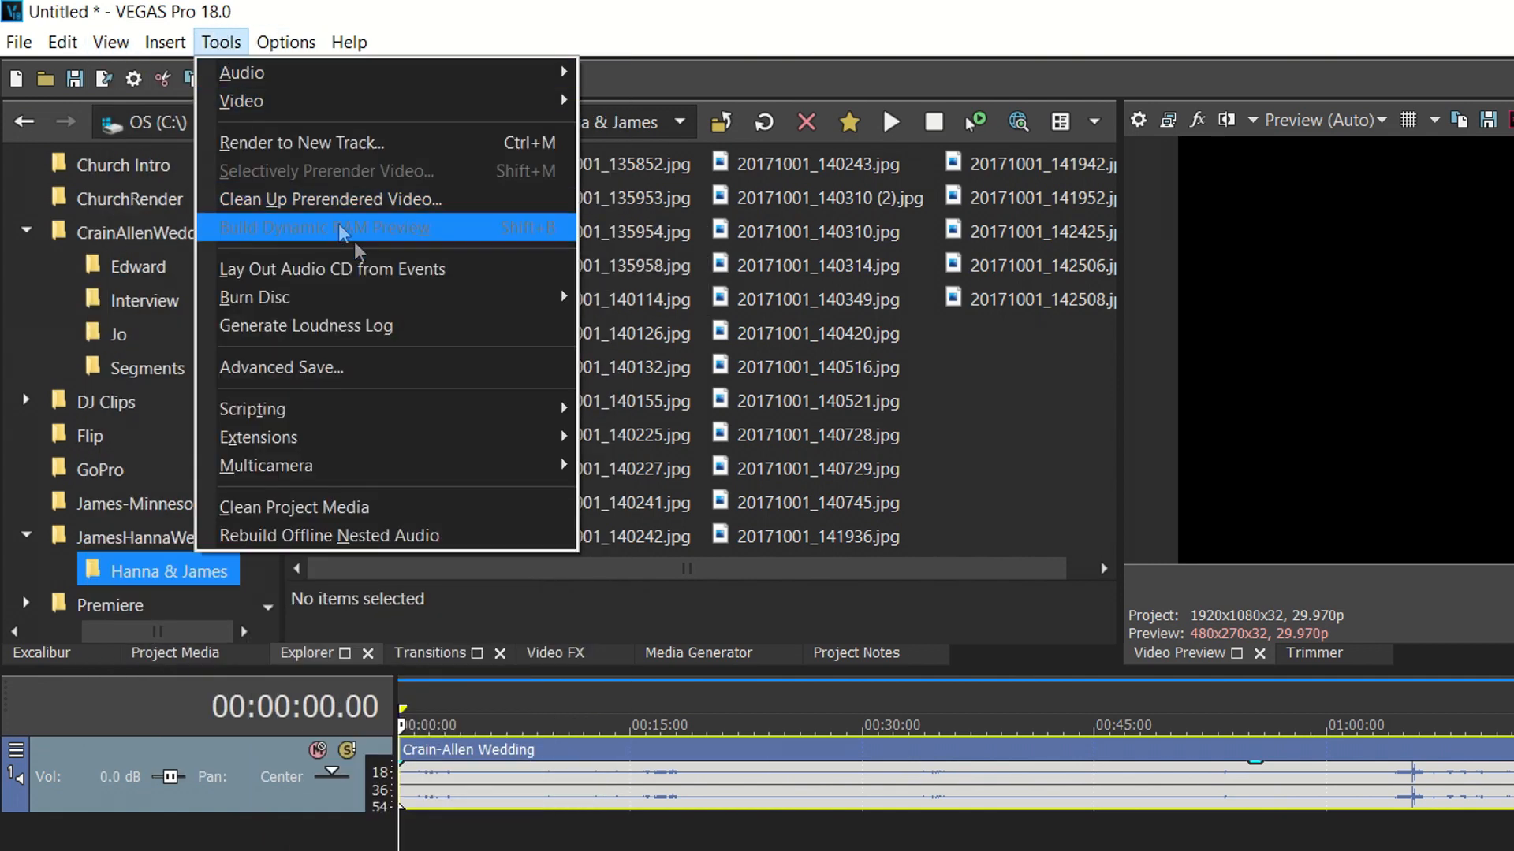
mouse_move(551, 437)
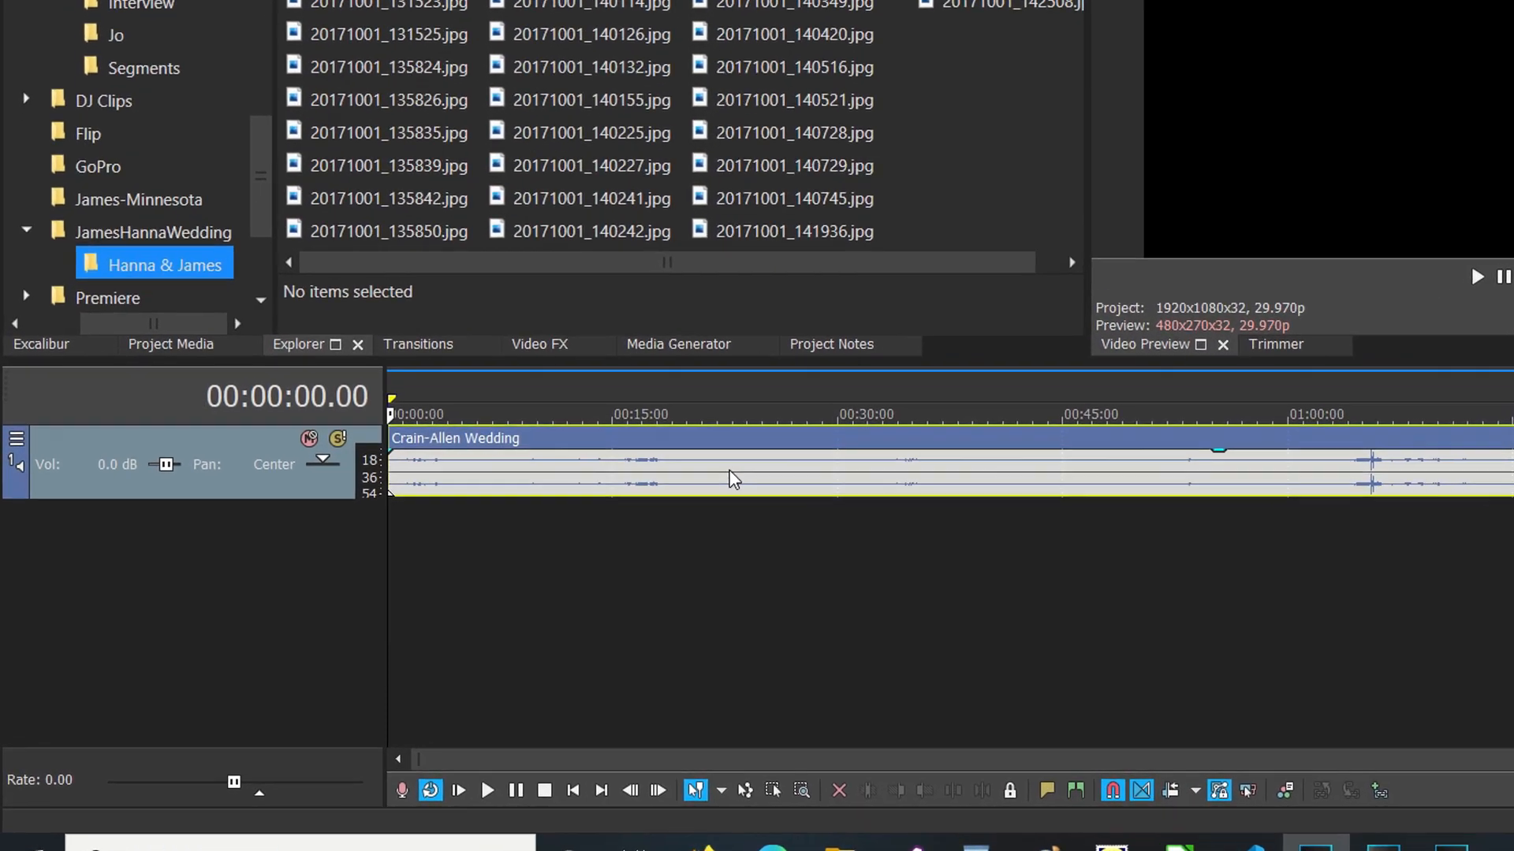
Insert a second audio track and paste a copy of the wedding audio event onto it.
click(576, 593)
right_click(793, 532)
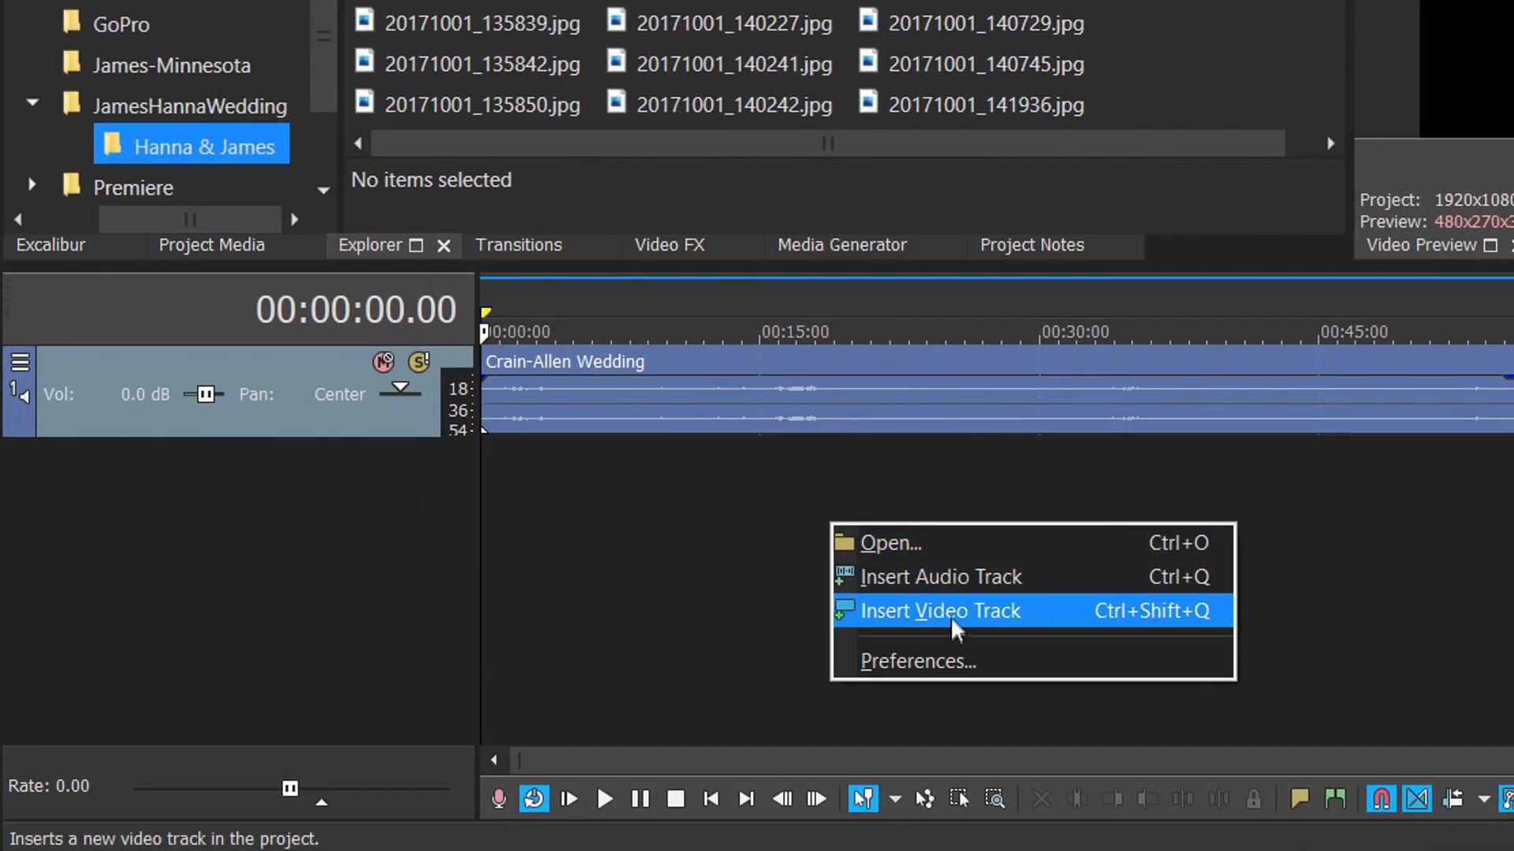
click(903, 584)
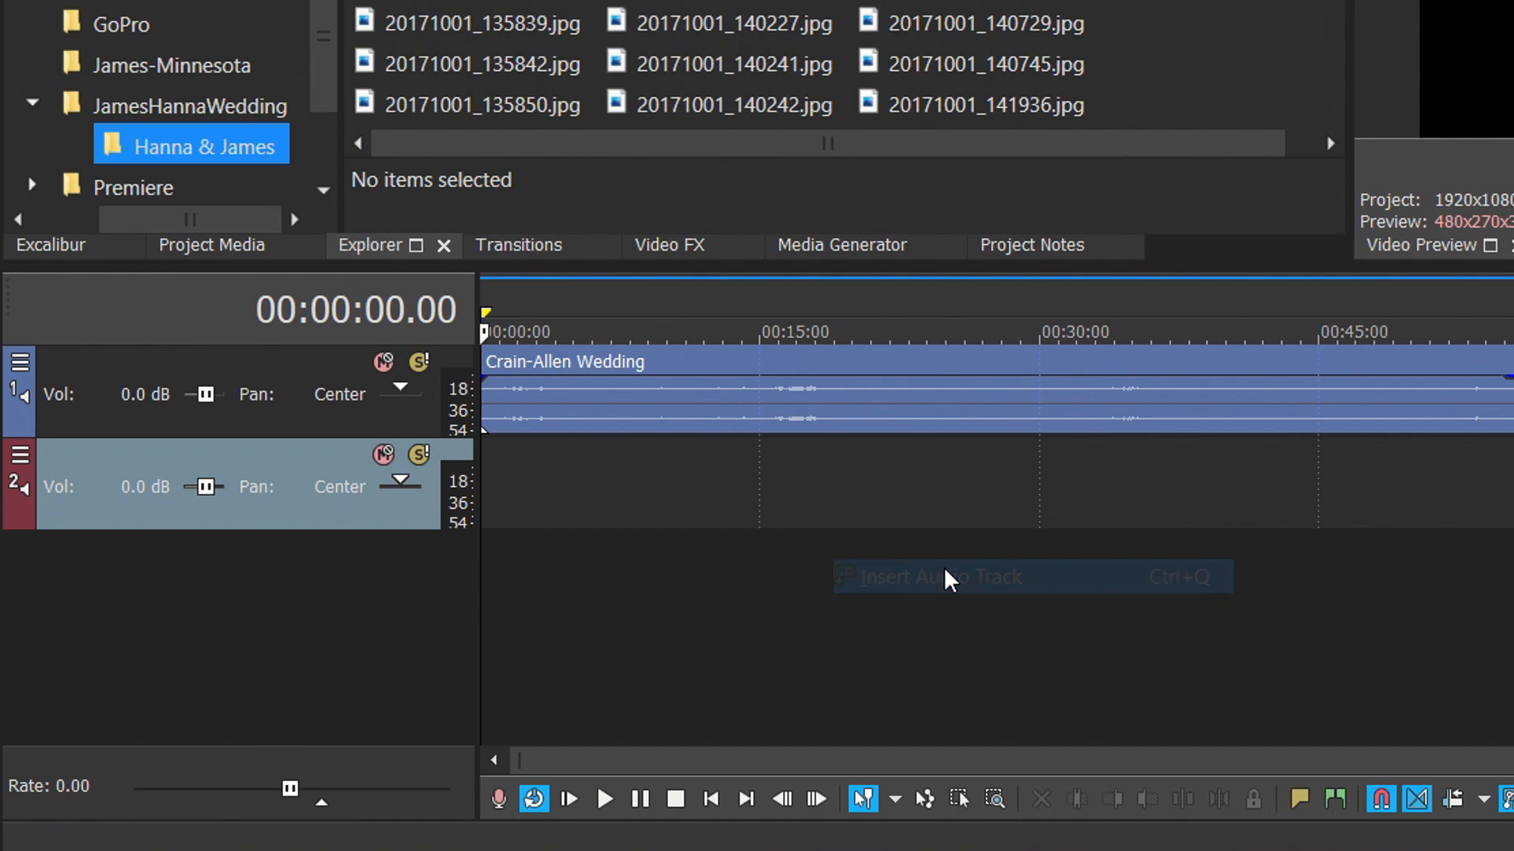
right_click(905, 395)
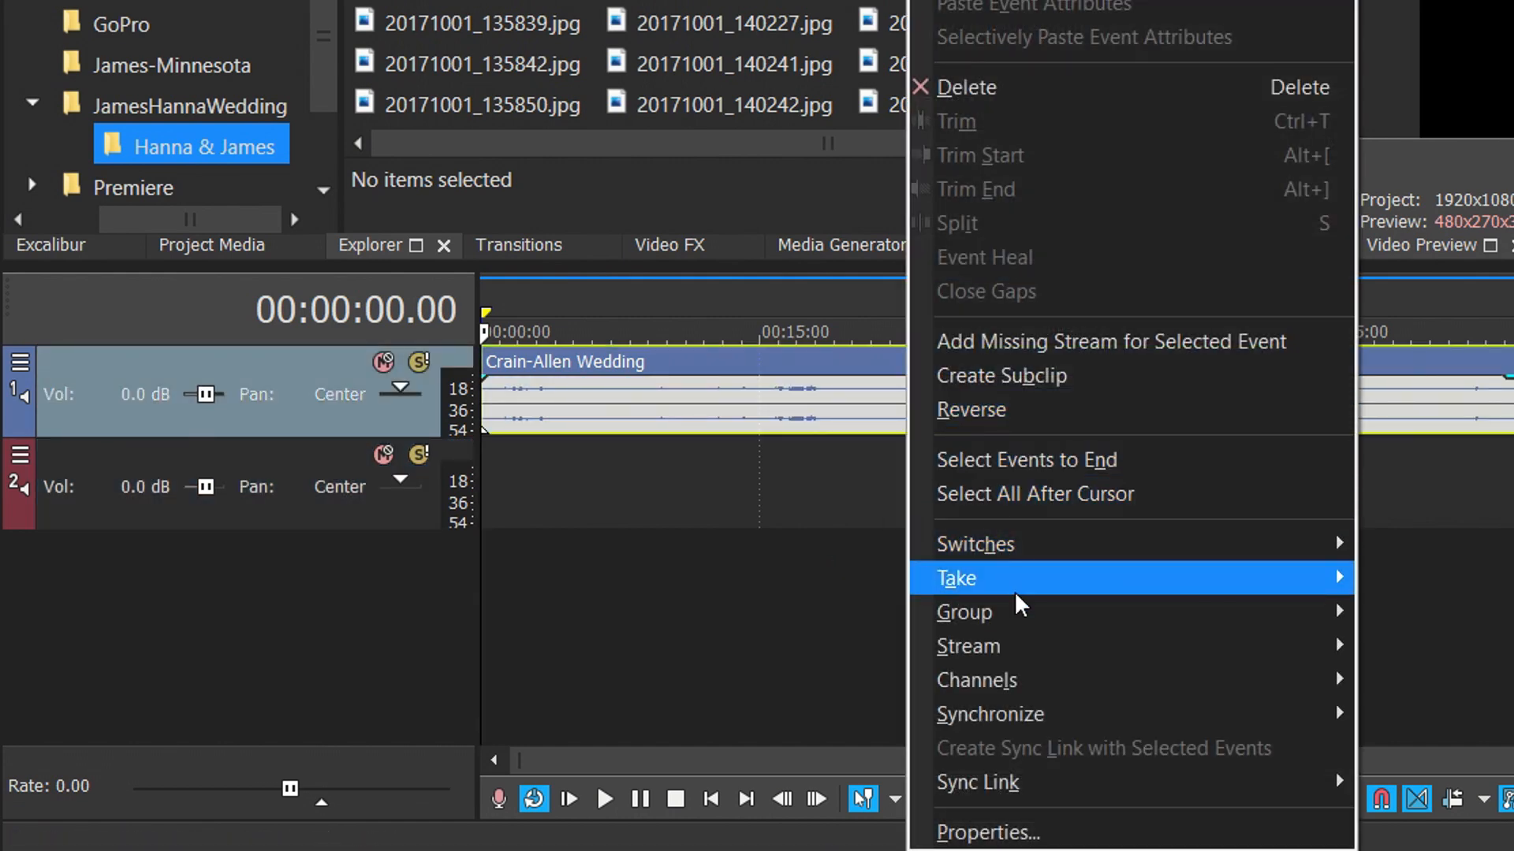
click(959, 1)
right_click(663, 489)
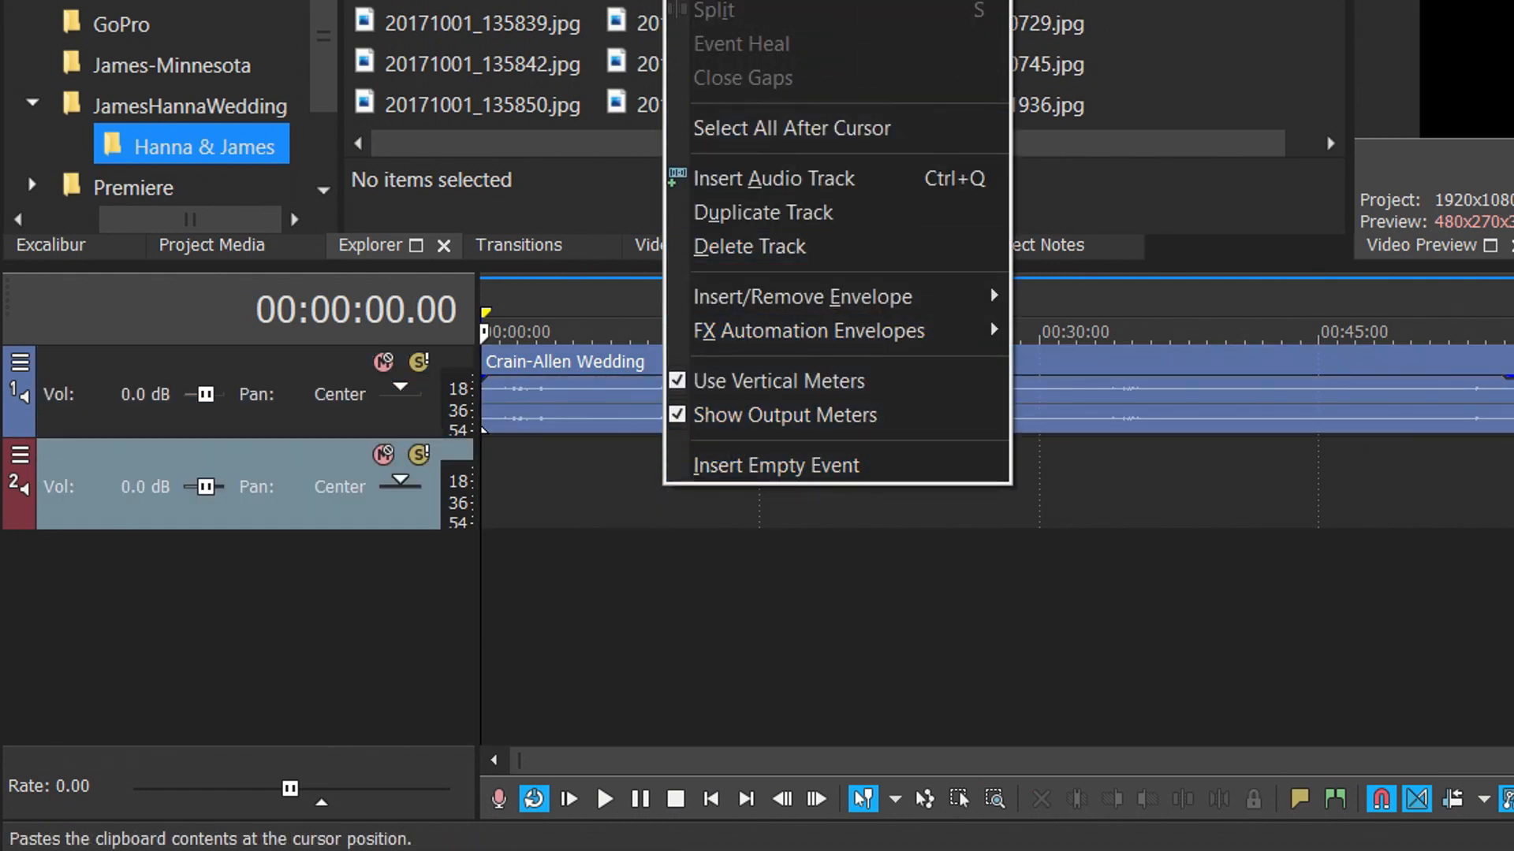
click(828, 1)
Set the first track's event to Left Only channels and the second track's event to Right Only.
right_click(744, 386)
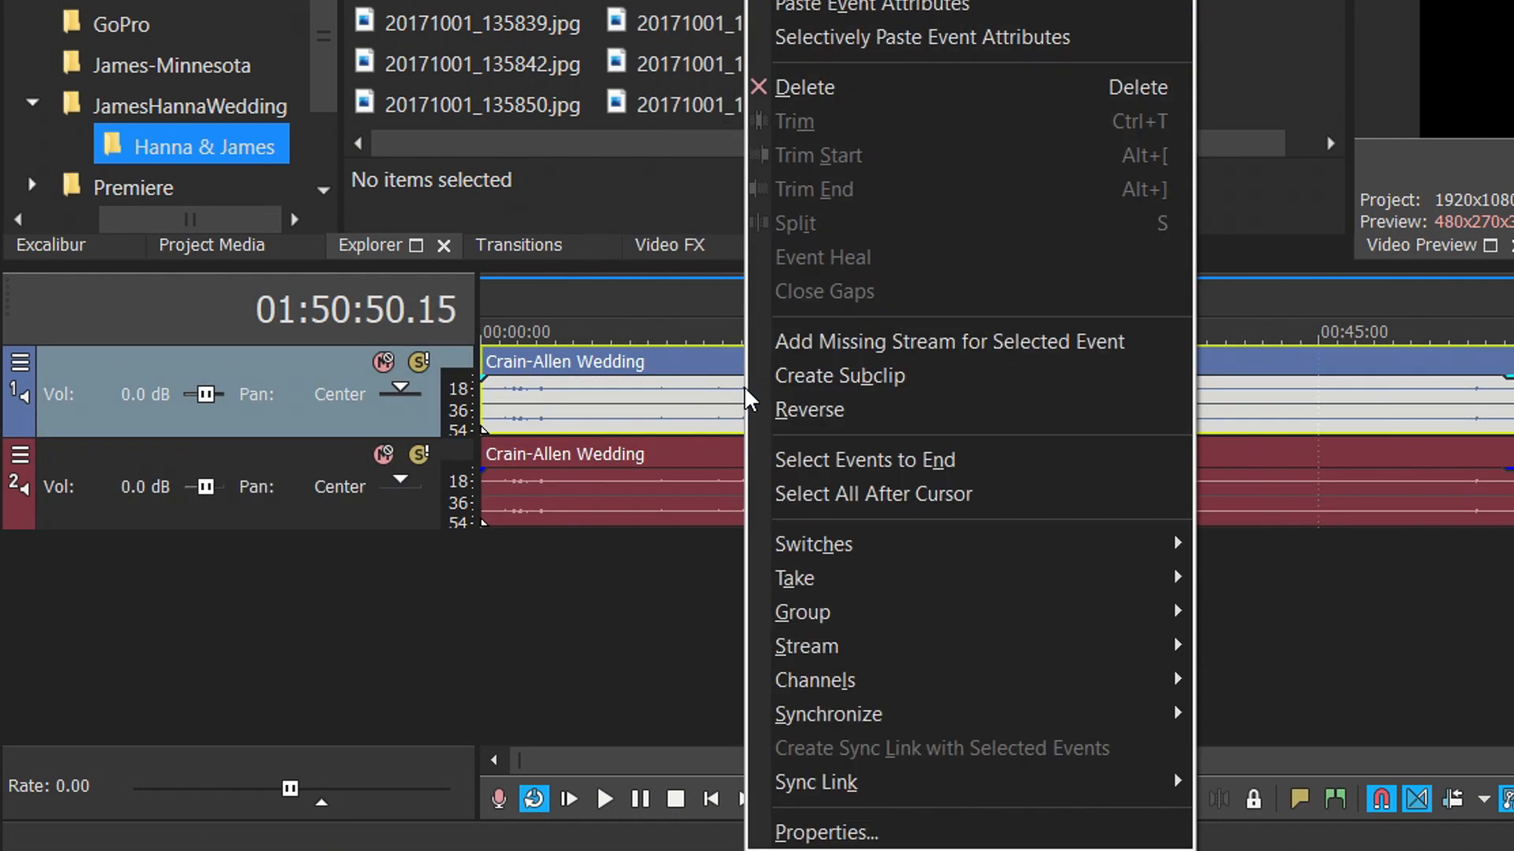
mouse_move(1038, 675)
click(1271, 713)
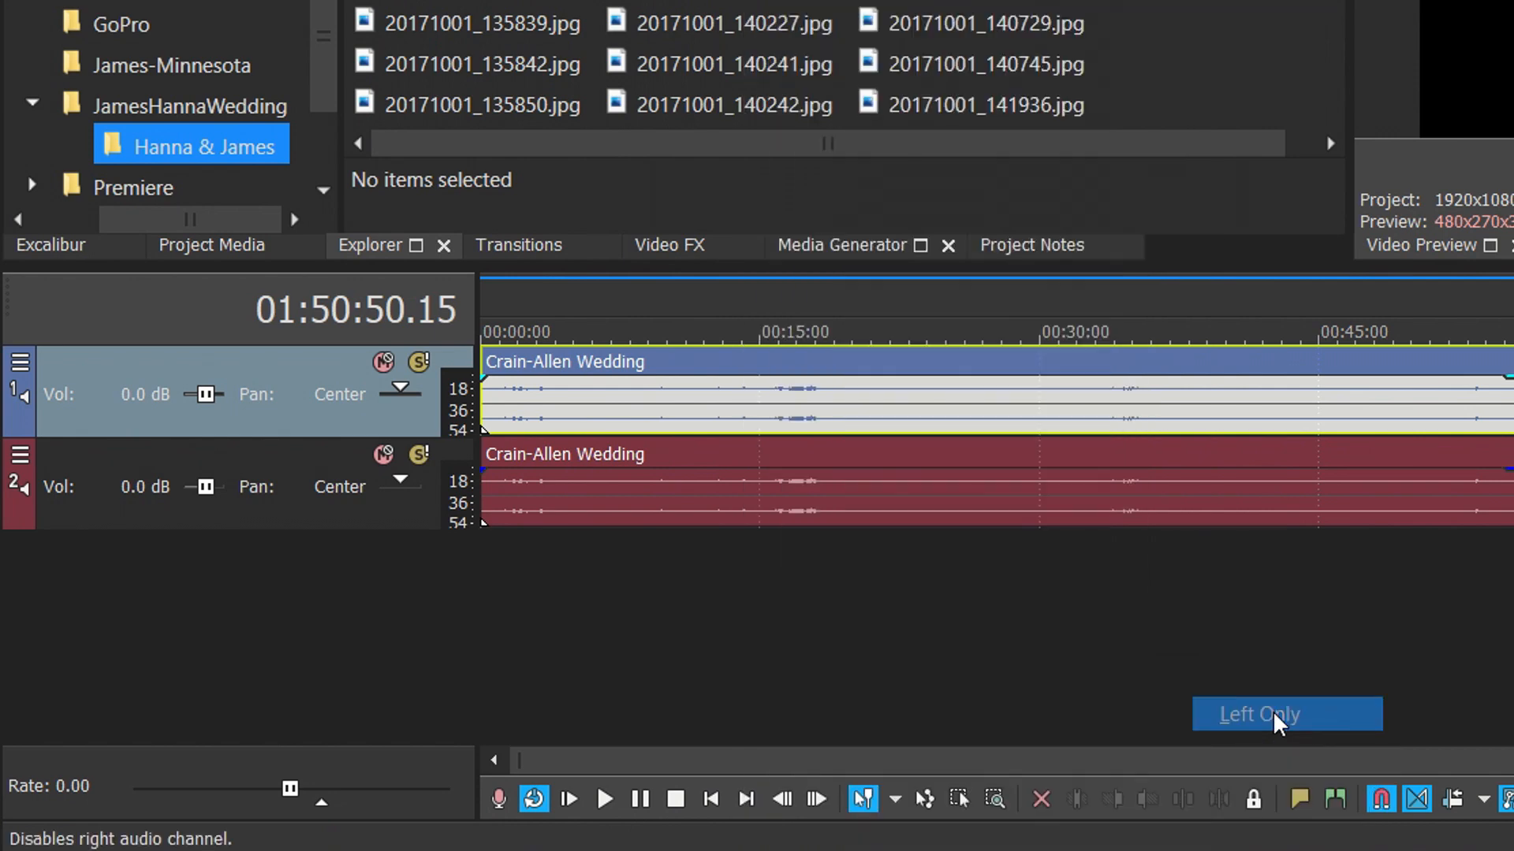
right_click(793, 485)
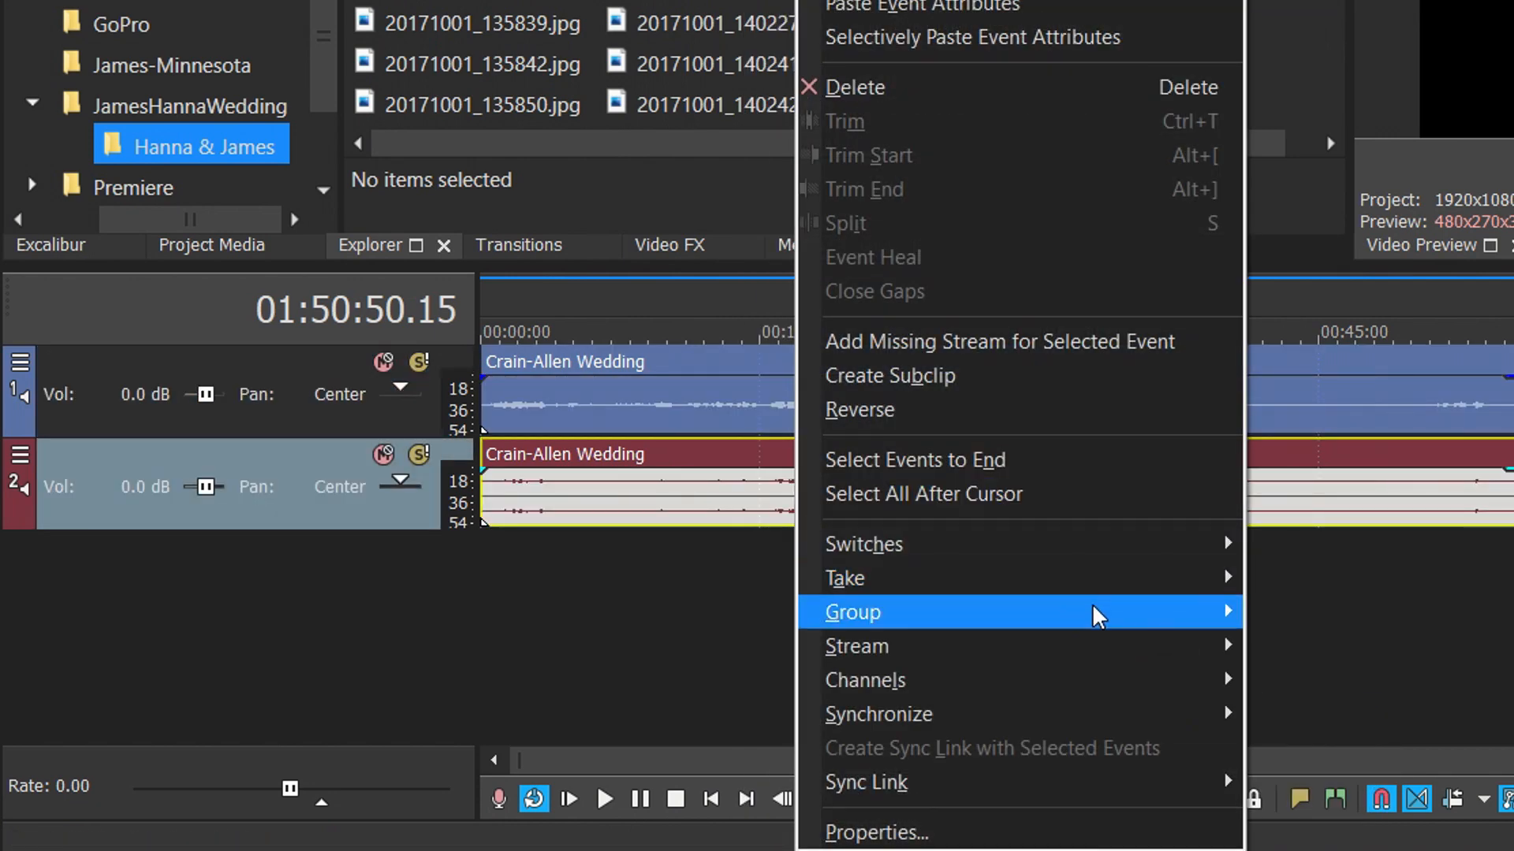
mouse_move(1181, 678)
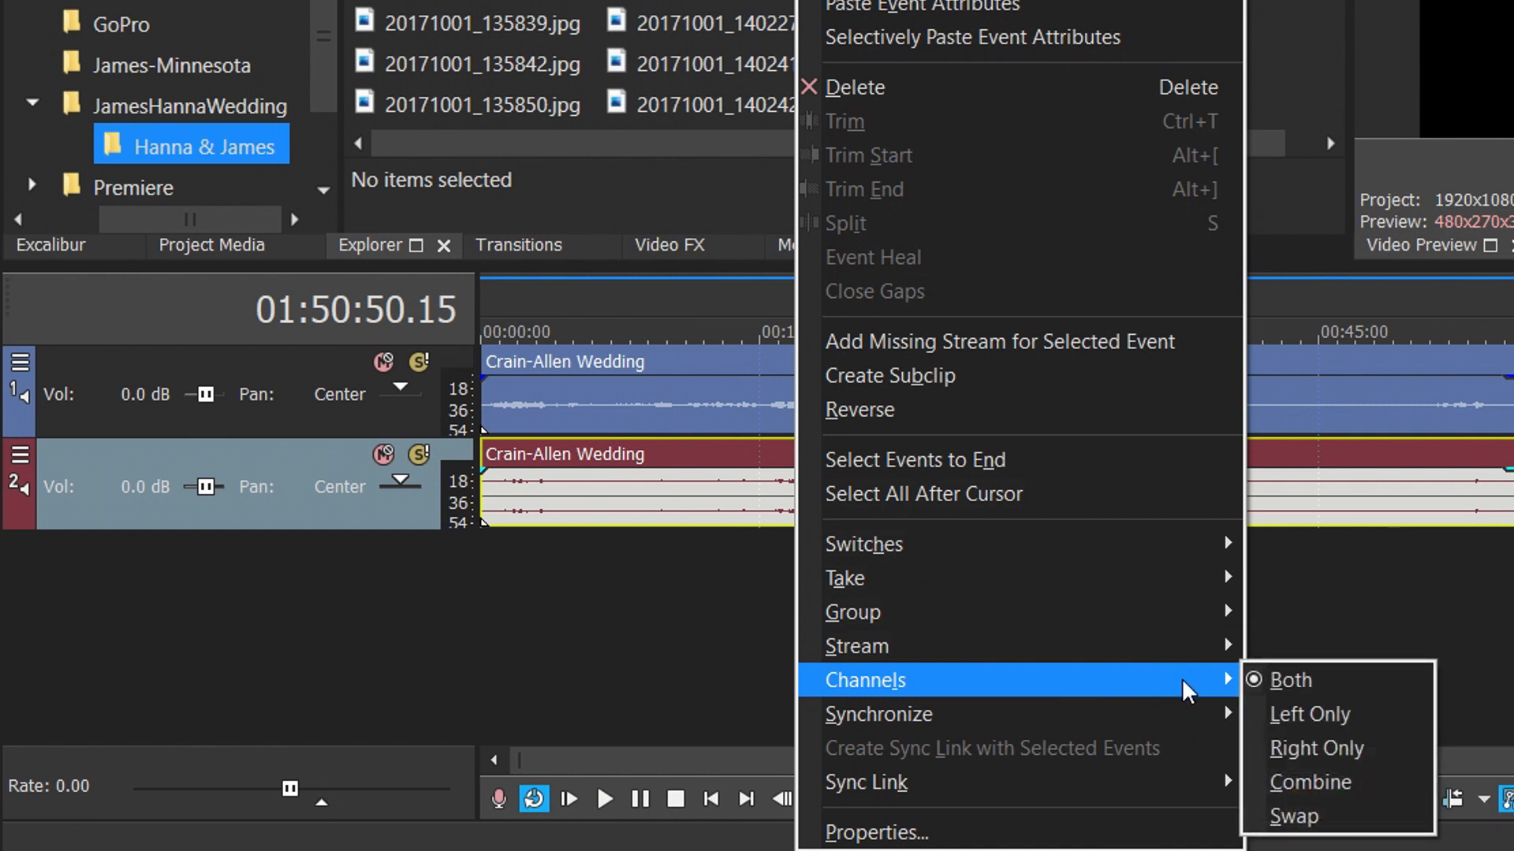
click(1290, 741)
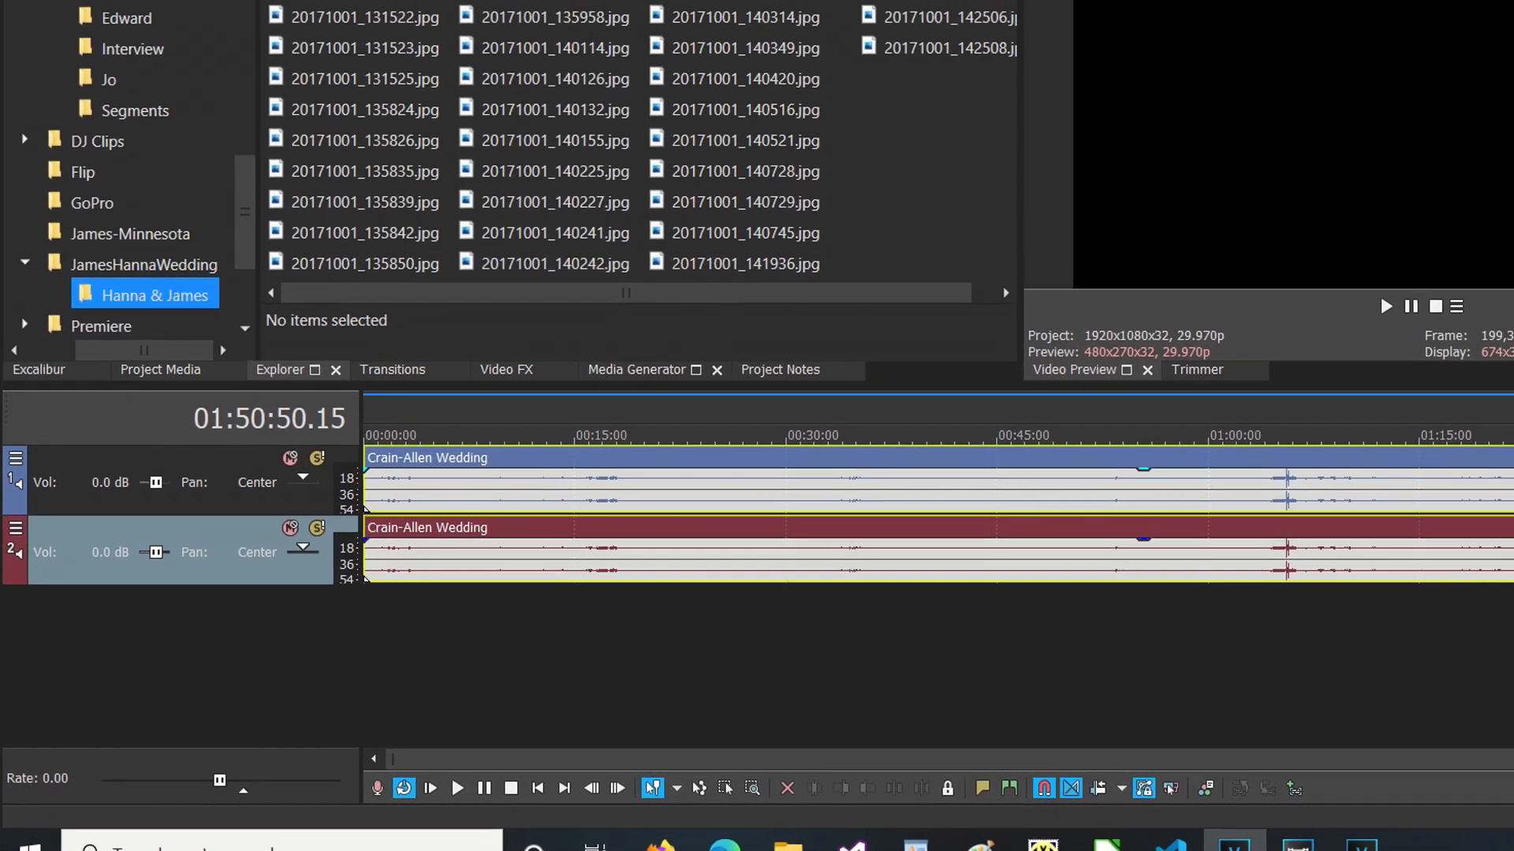
Undo the manual channel split, the pasted event and the added audio track.
click(182, 45)
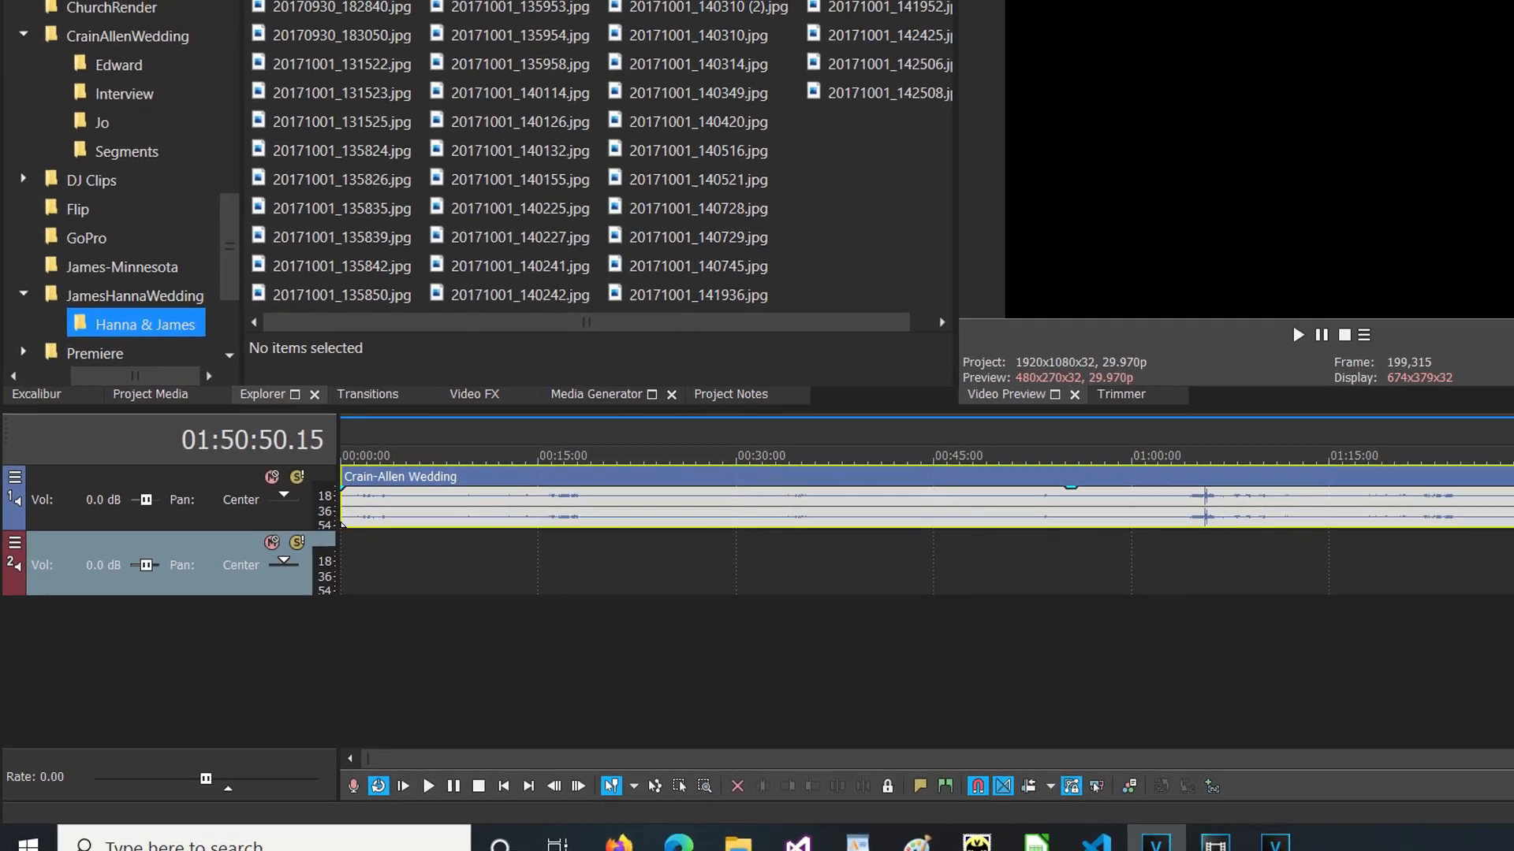
click(183, 45)
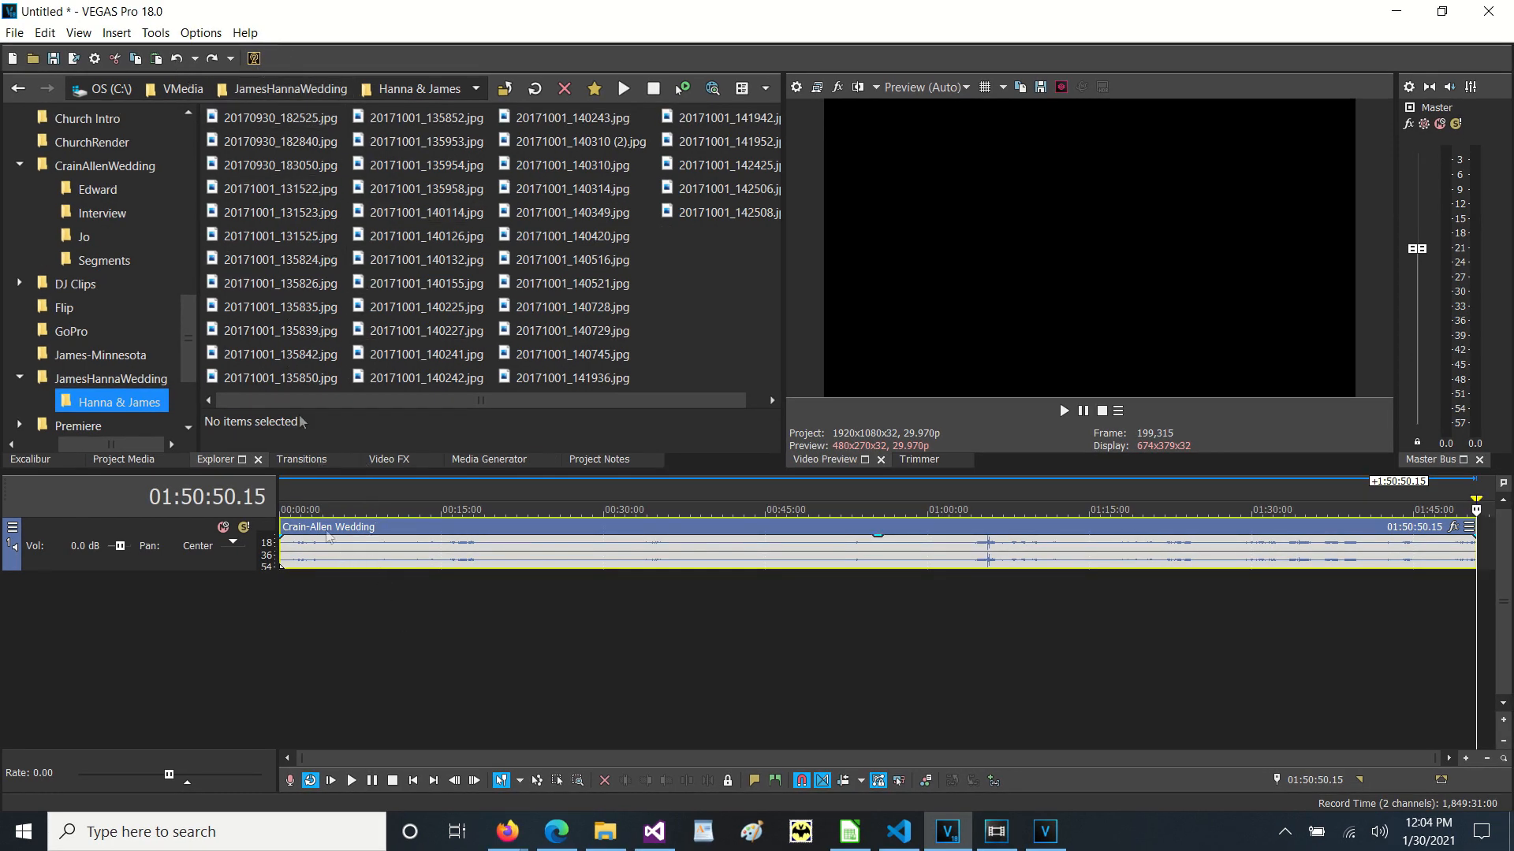
Run the Stereo to Mono script on the selected wedding audio event.
click(154, 33)
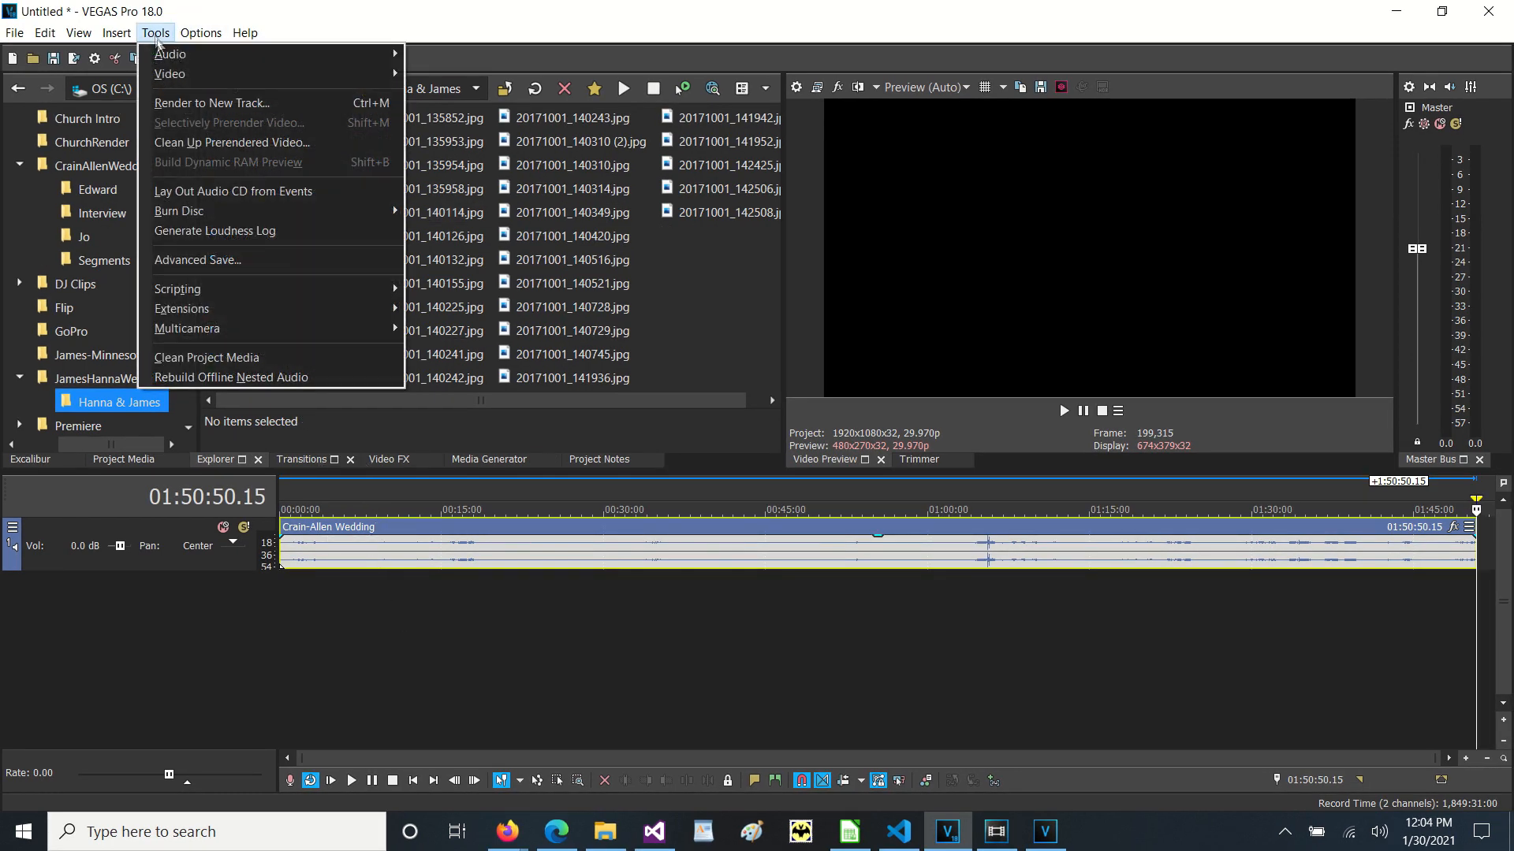
mouse_move(301, 290)
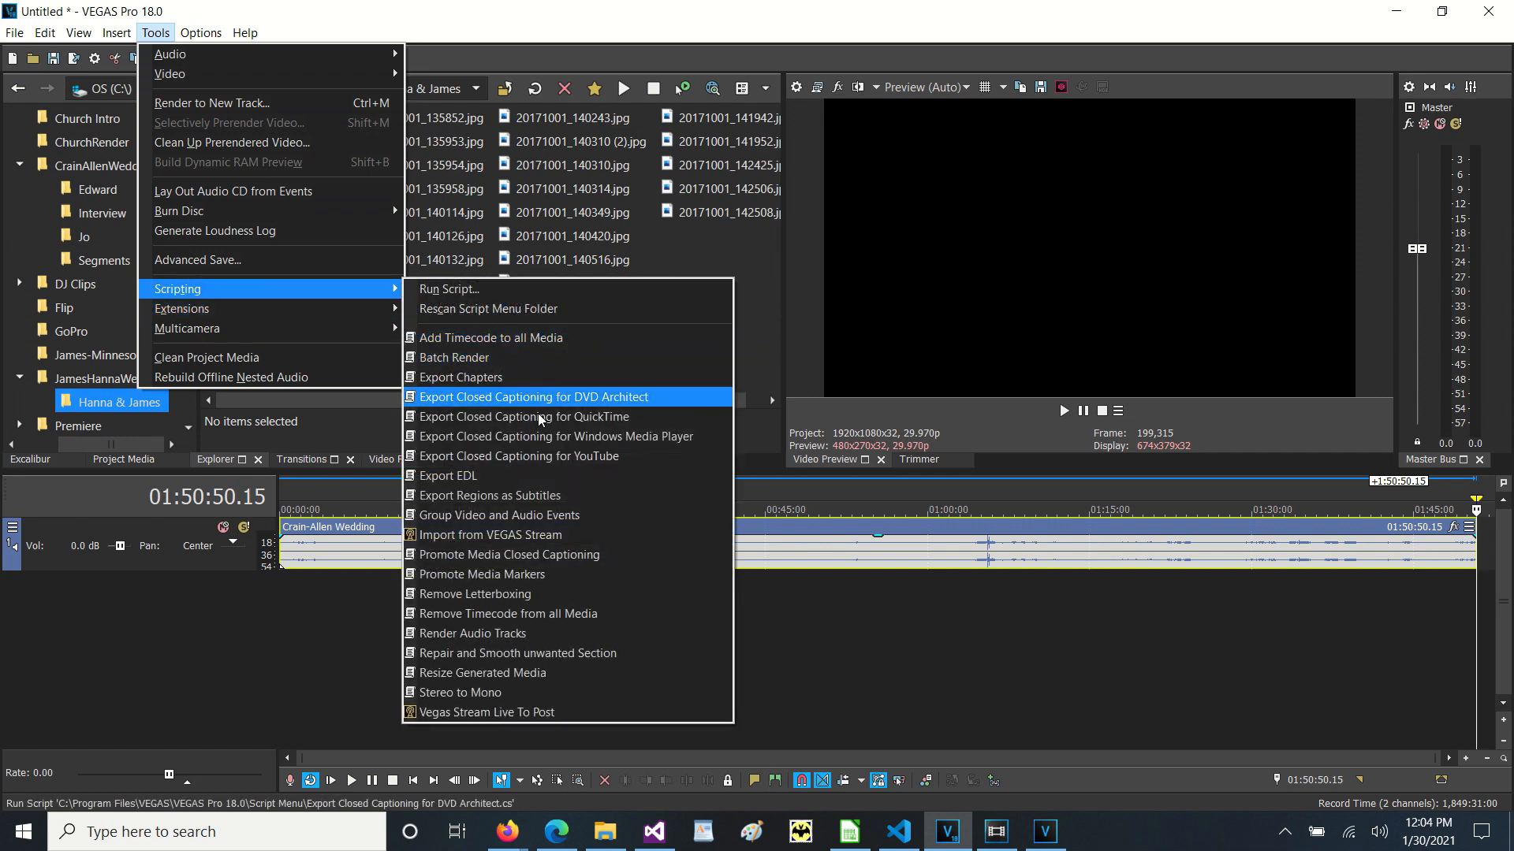
click(502, 693)
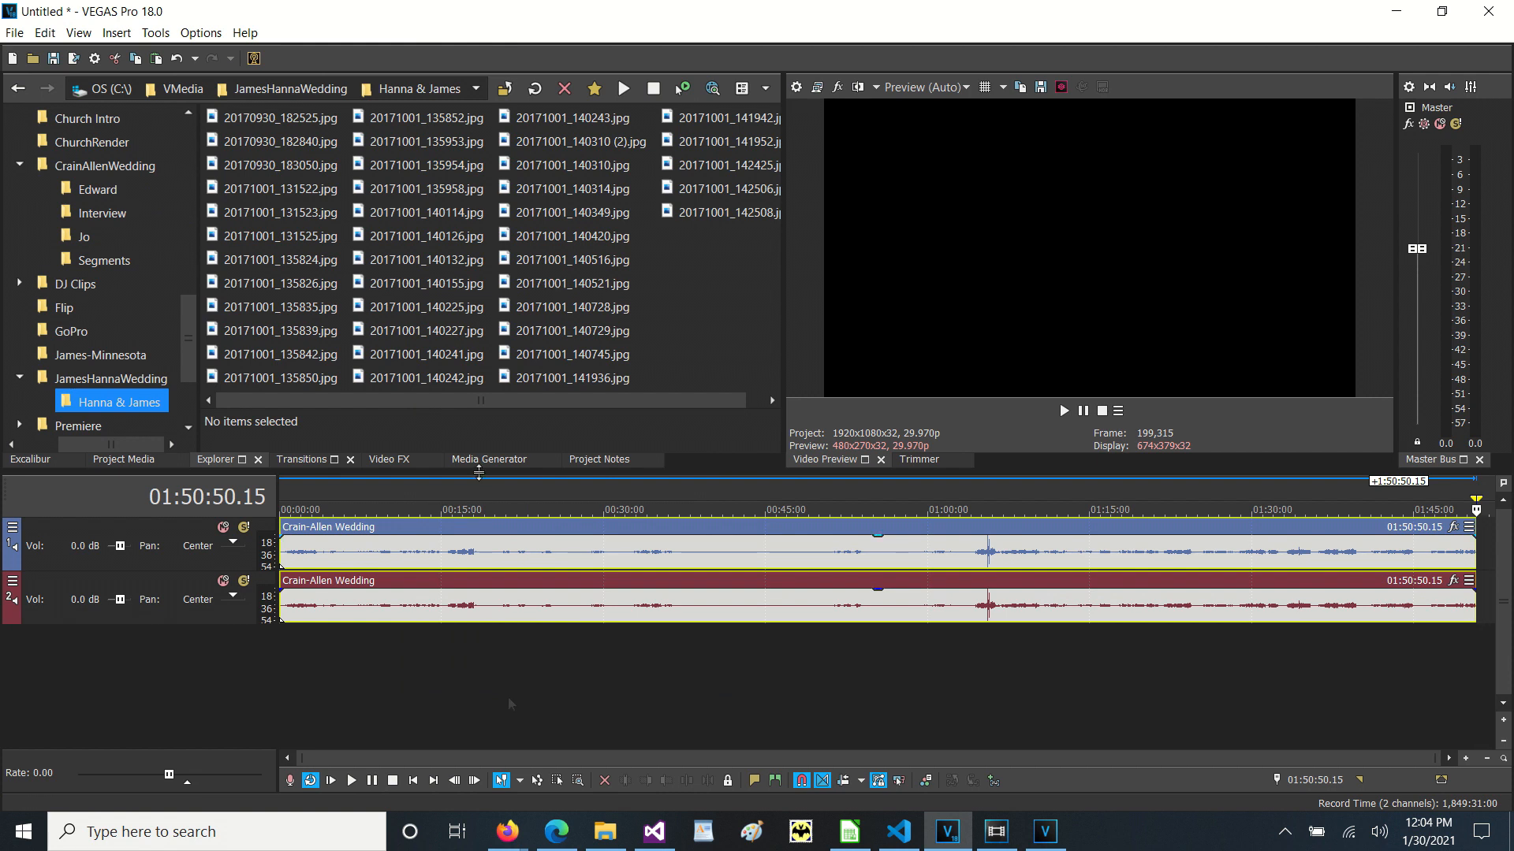
Close the current project and discard its unsaved changes.
click(14, 32)
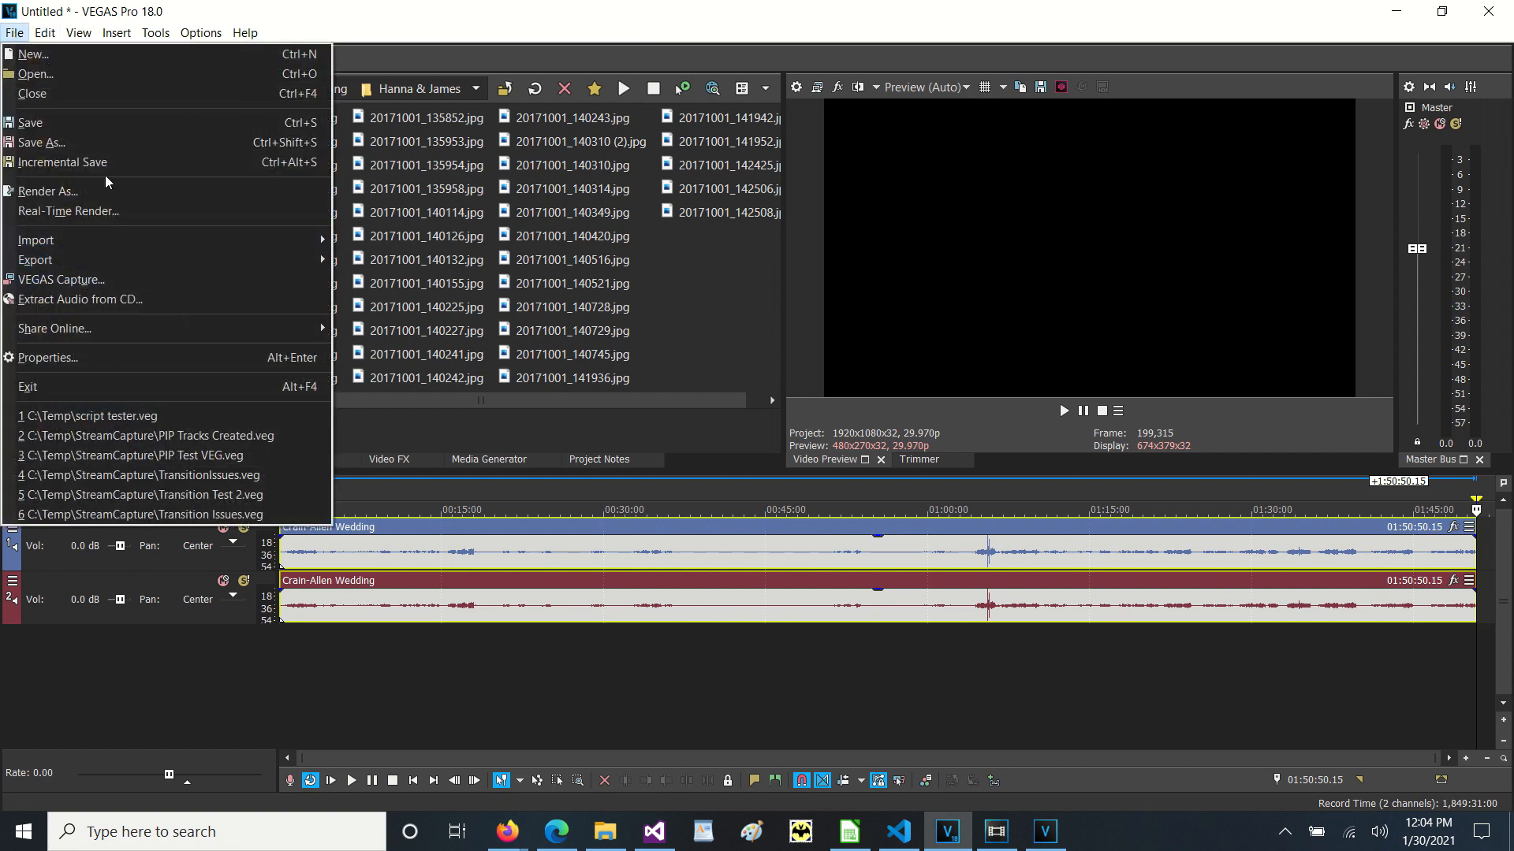
click(117, 101)
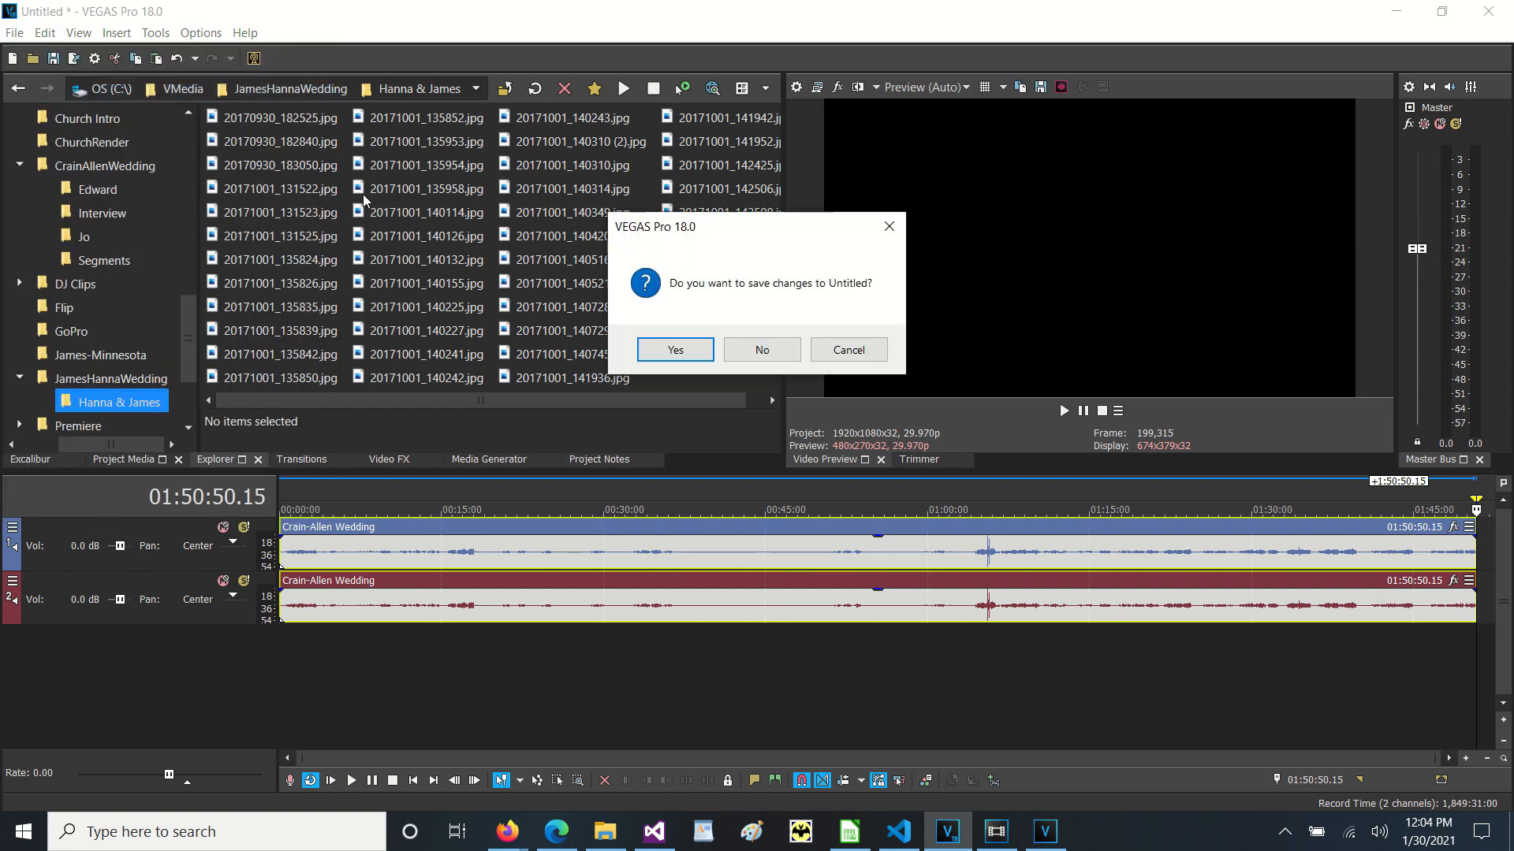
click(761, 350)
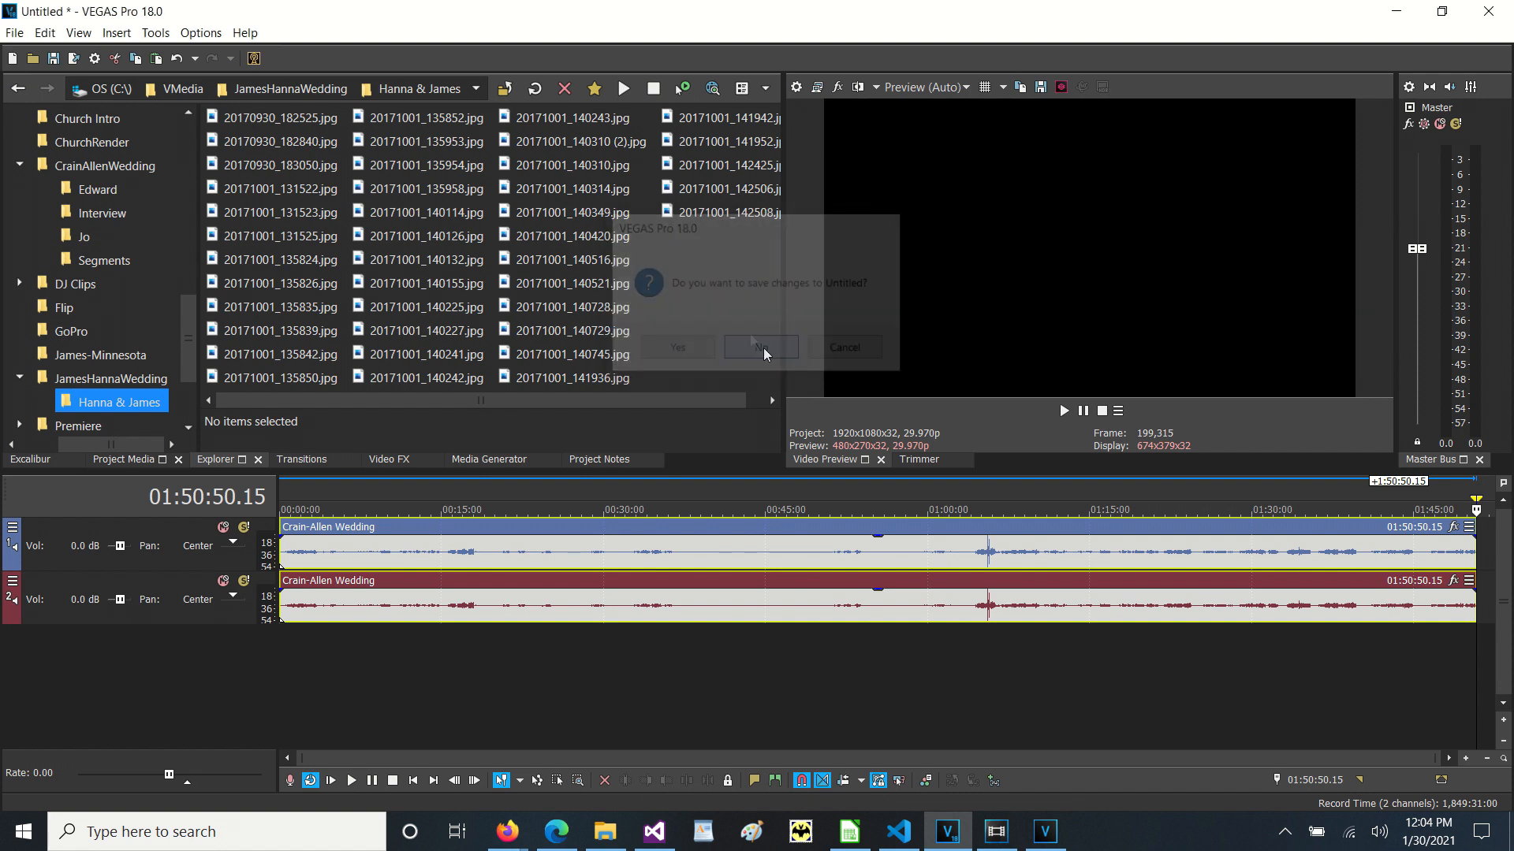
Place the photos from 20171001_135852.jpg through 20171001_140242.jpg on the empty timeline, starting at its beginning.
click(410, 117)
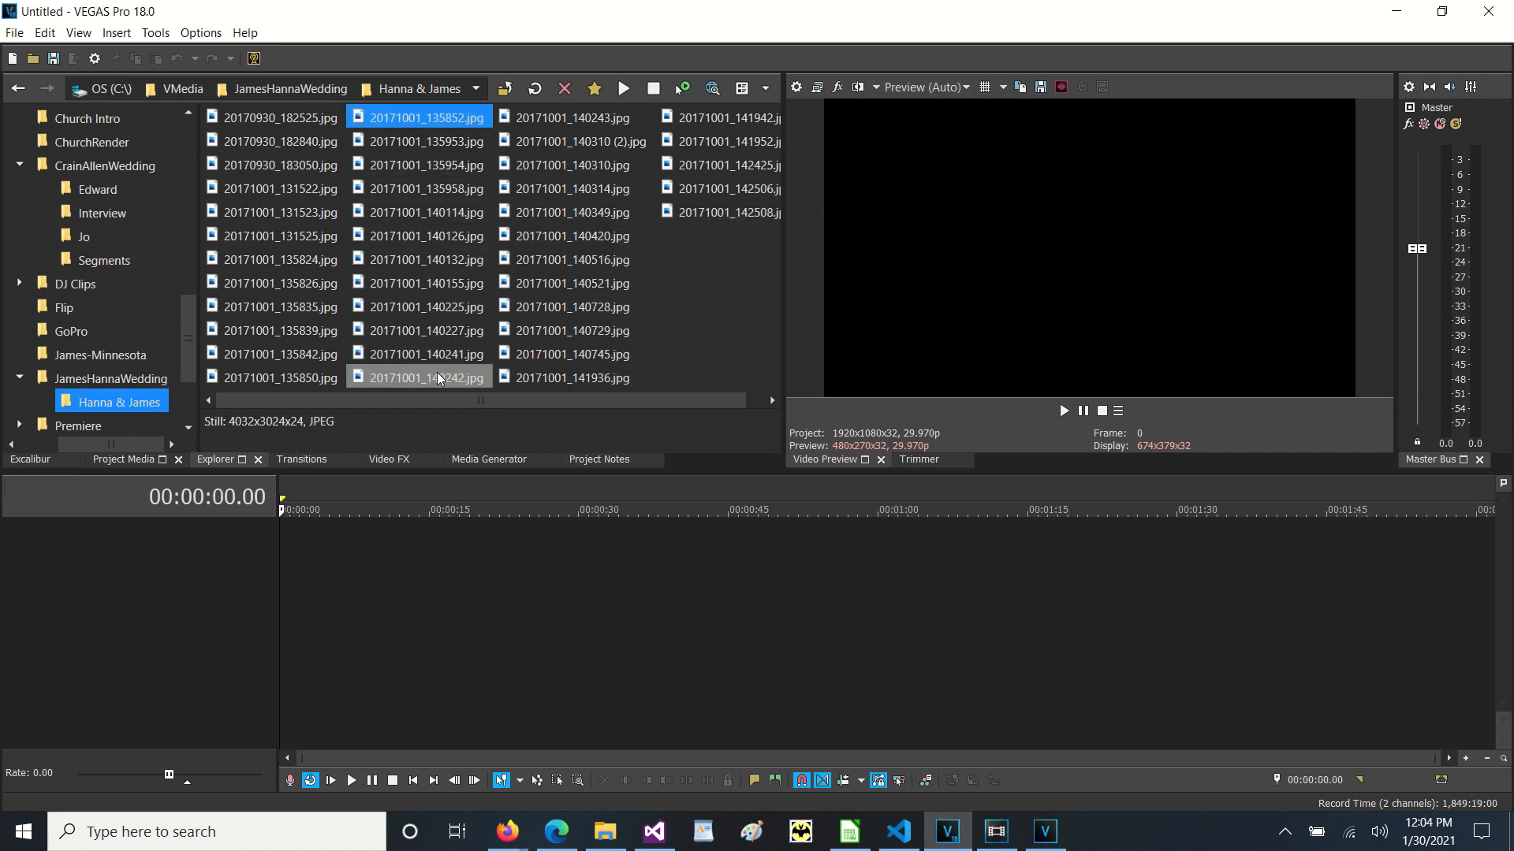
shift+click(437, 378)
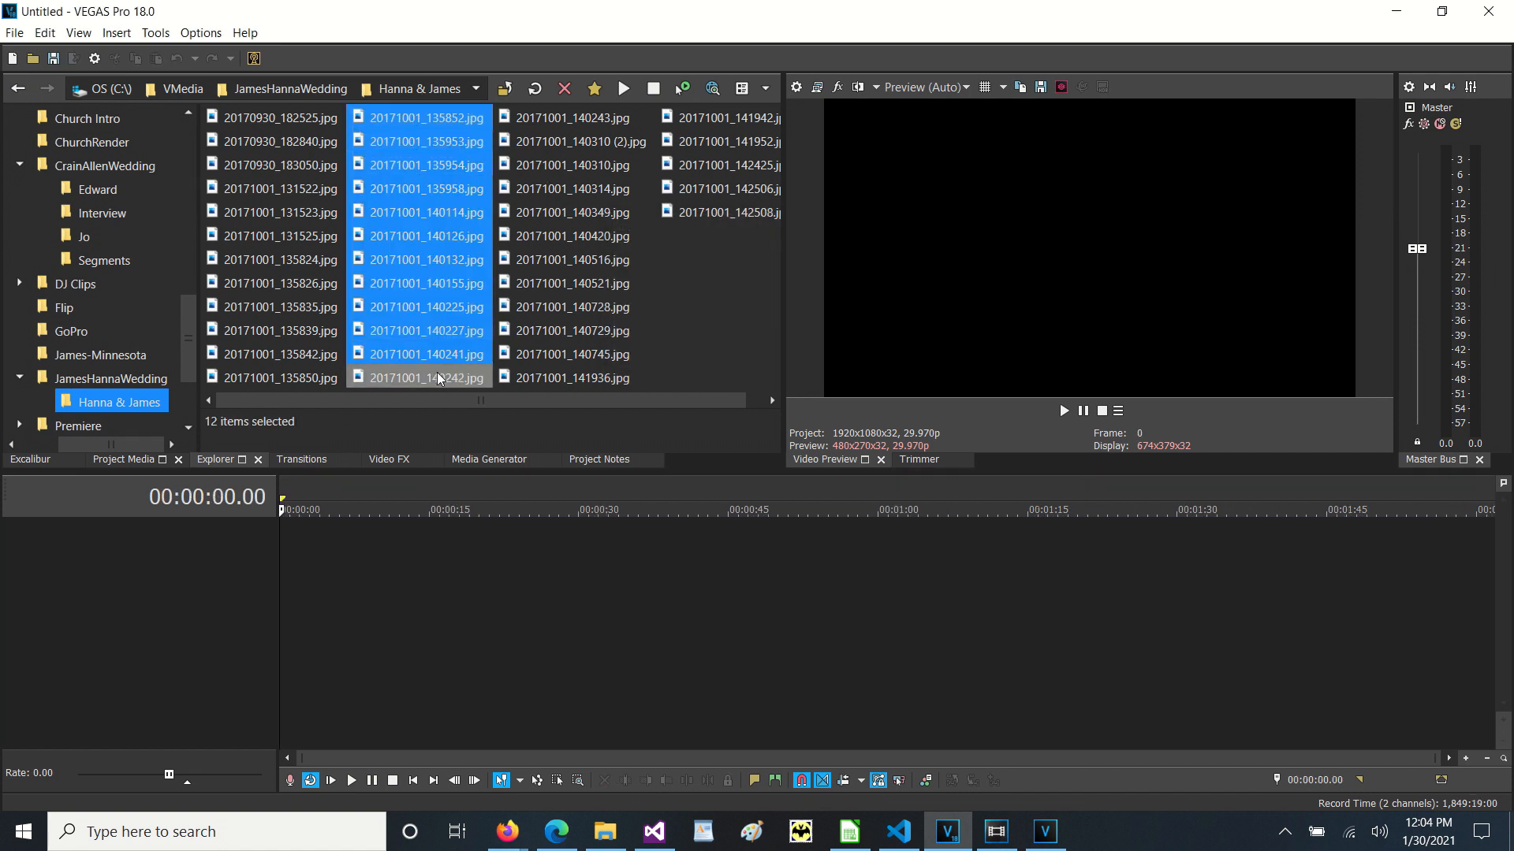
drag(459, 124, 280, 626)
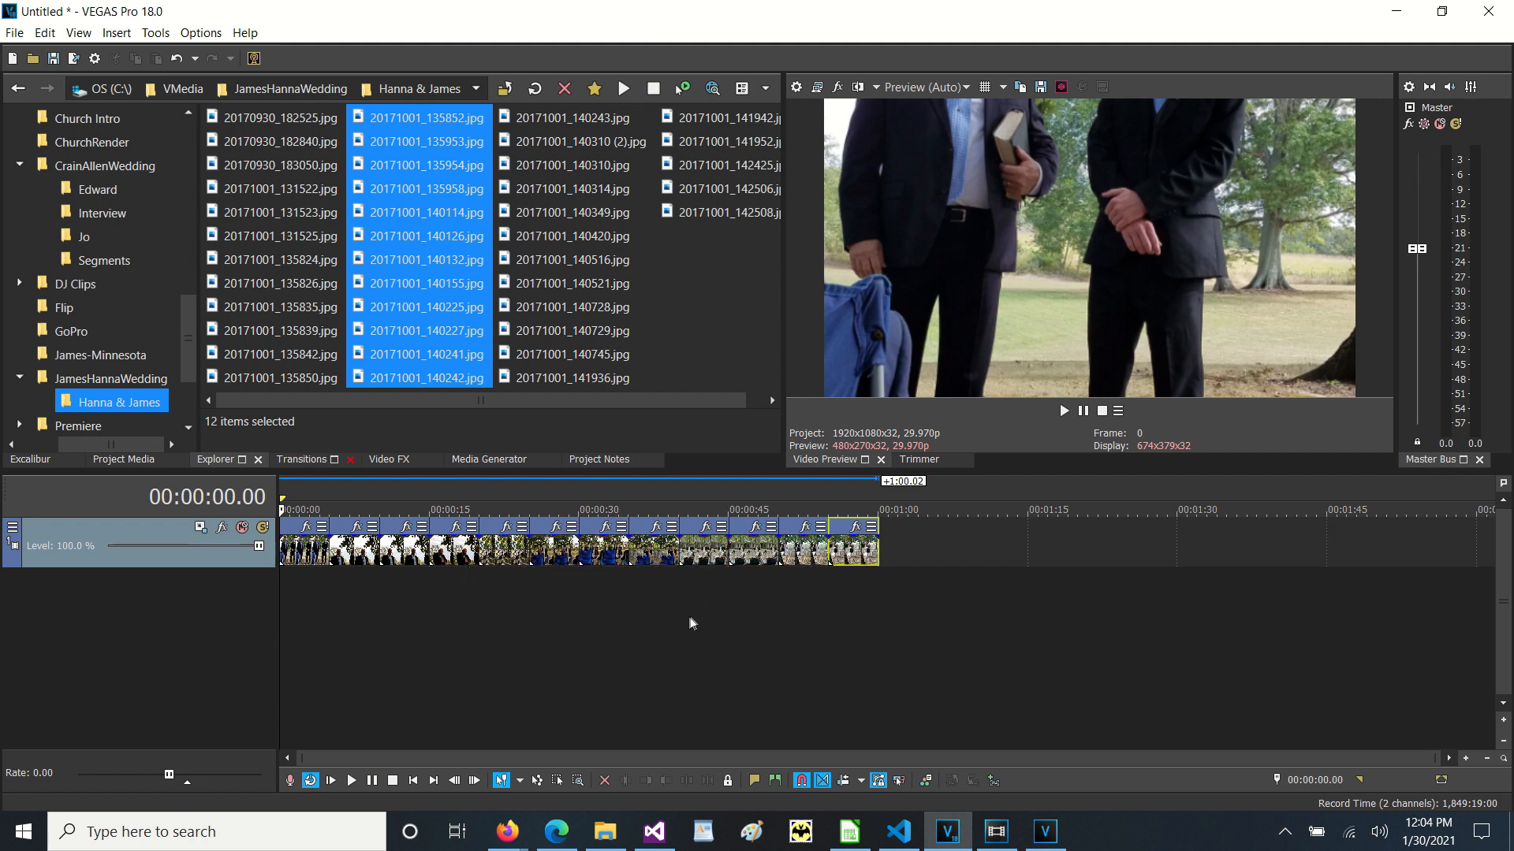
Select all photo events and overlap them by 00:00:01:00 with Excalibur's Gap/Overlap tool, then select the 20171001_140114 event.
shift+click(309, 559)
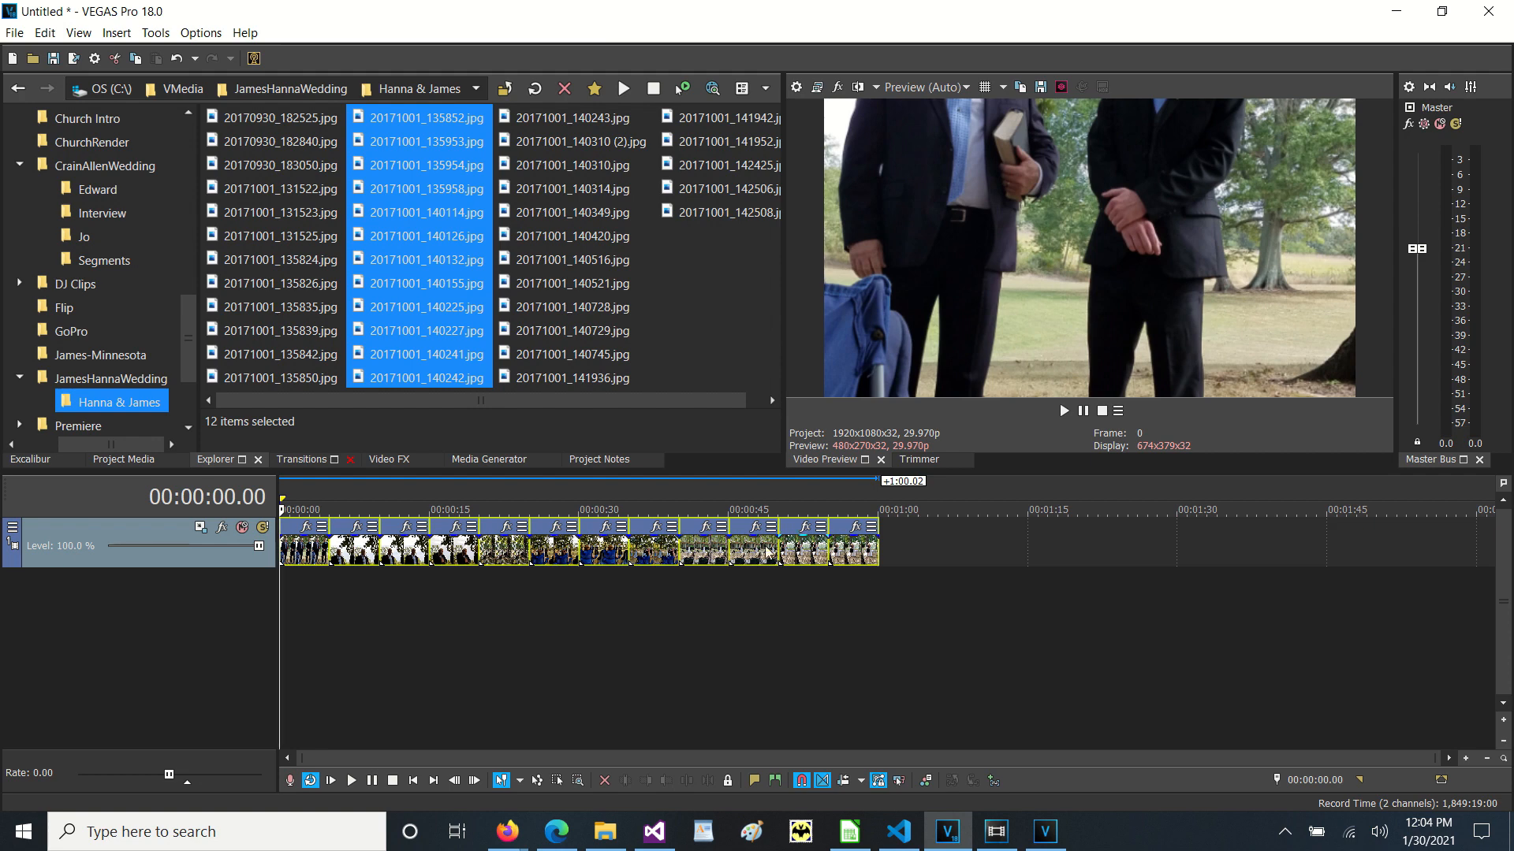
click(30, 459)
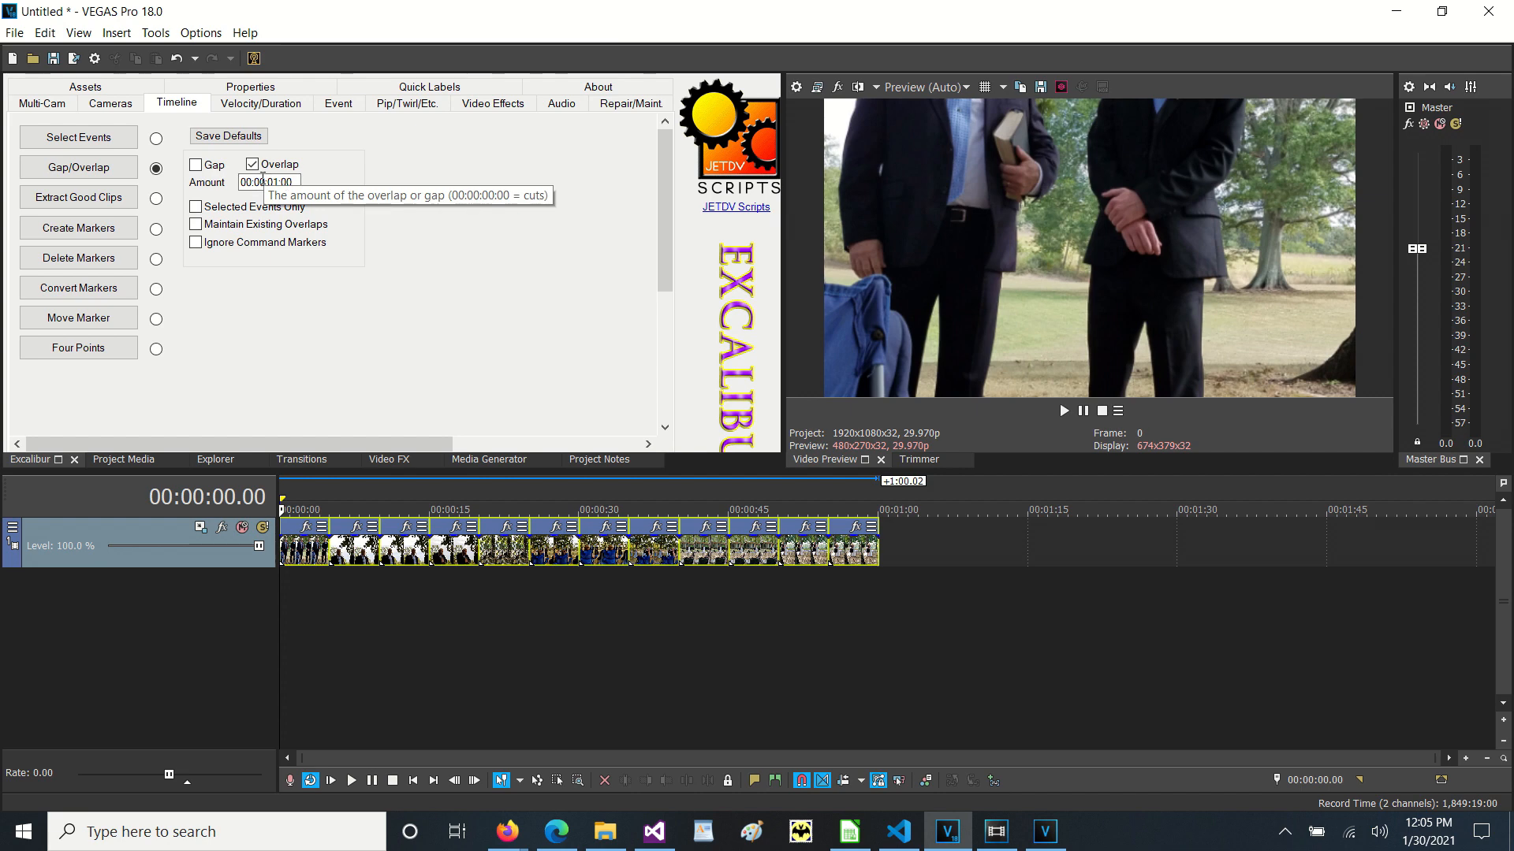
click(74, 168)
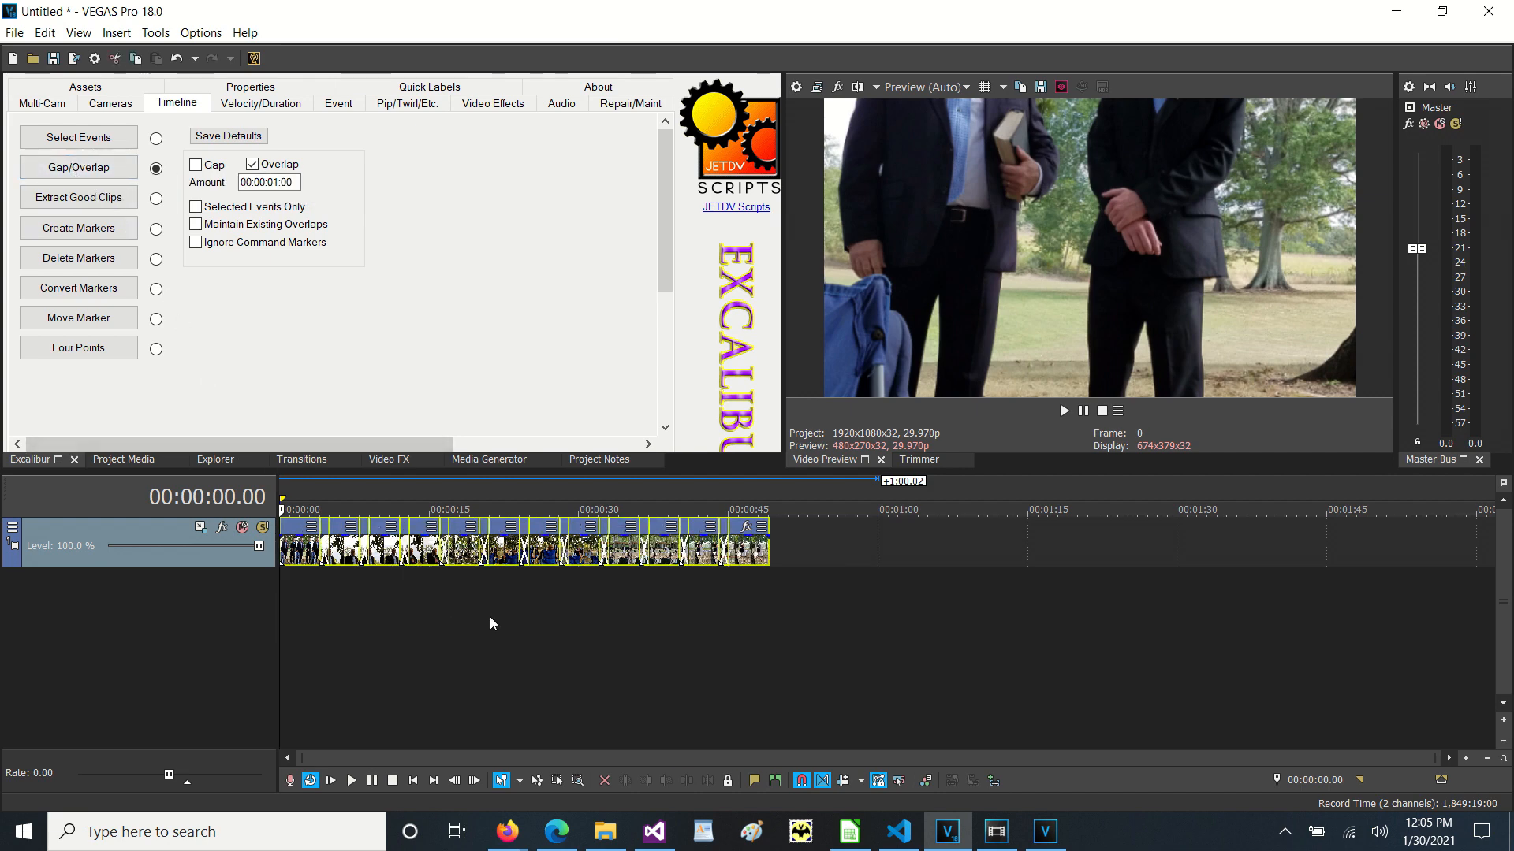
scroll(490, 617, up, 5)
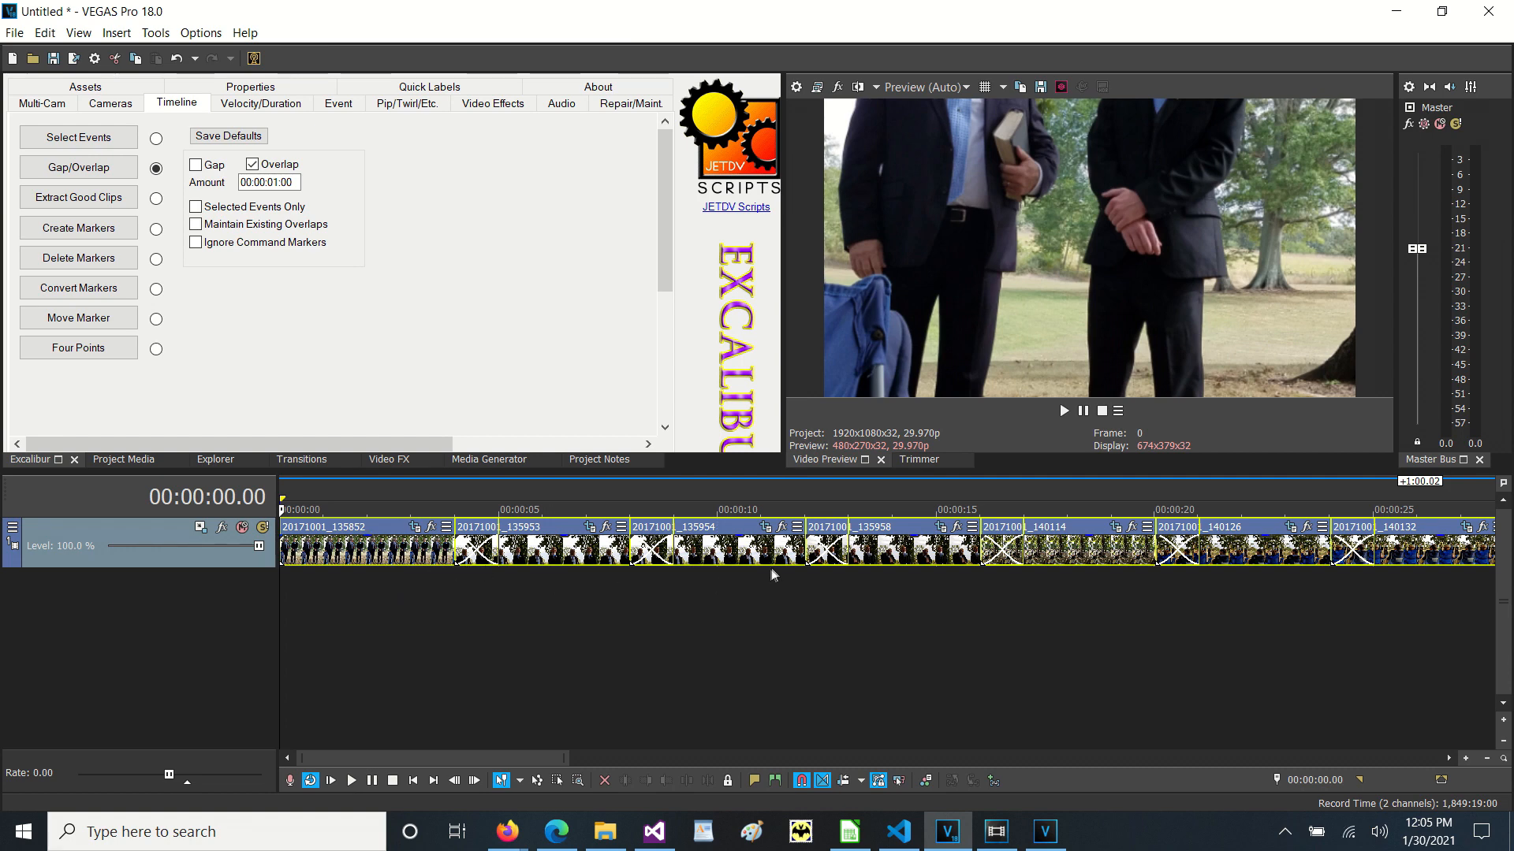
click(1082, 549)
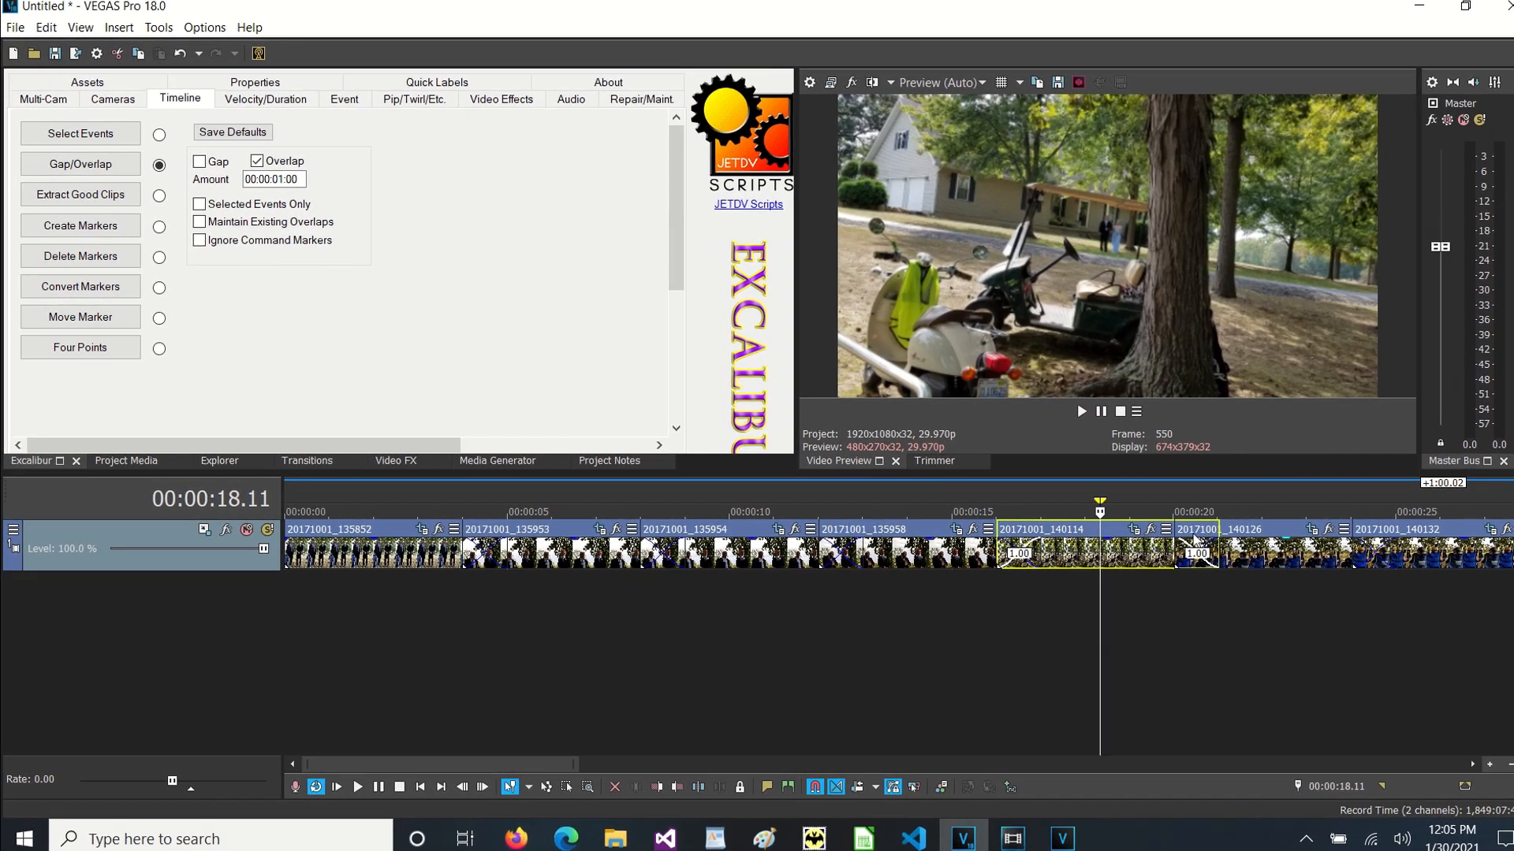
Switch to the open Vegas Pro 13.0 window with the empty project.
mouse_move(1013, 839)
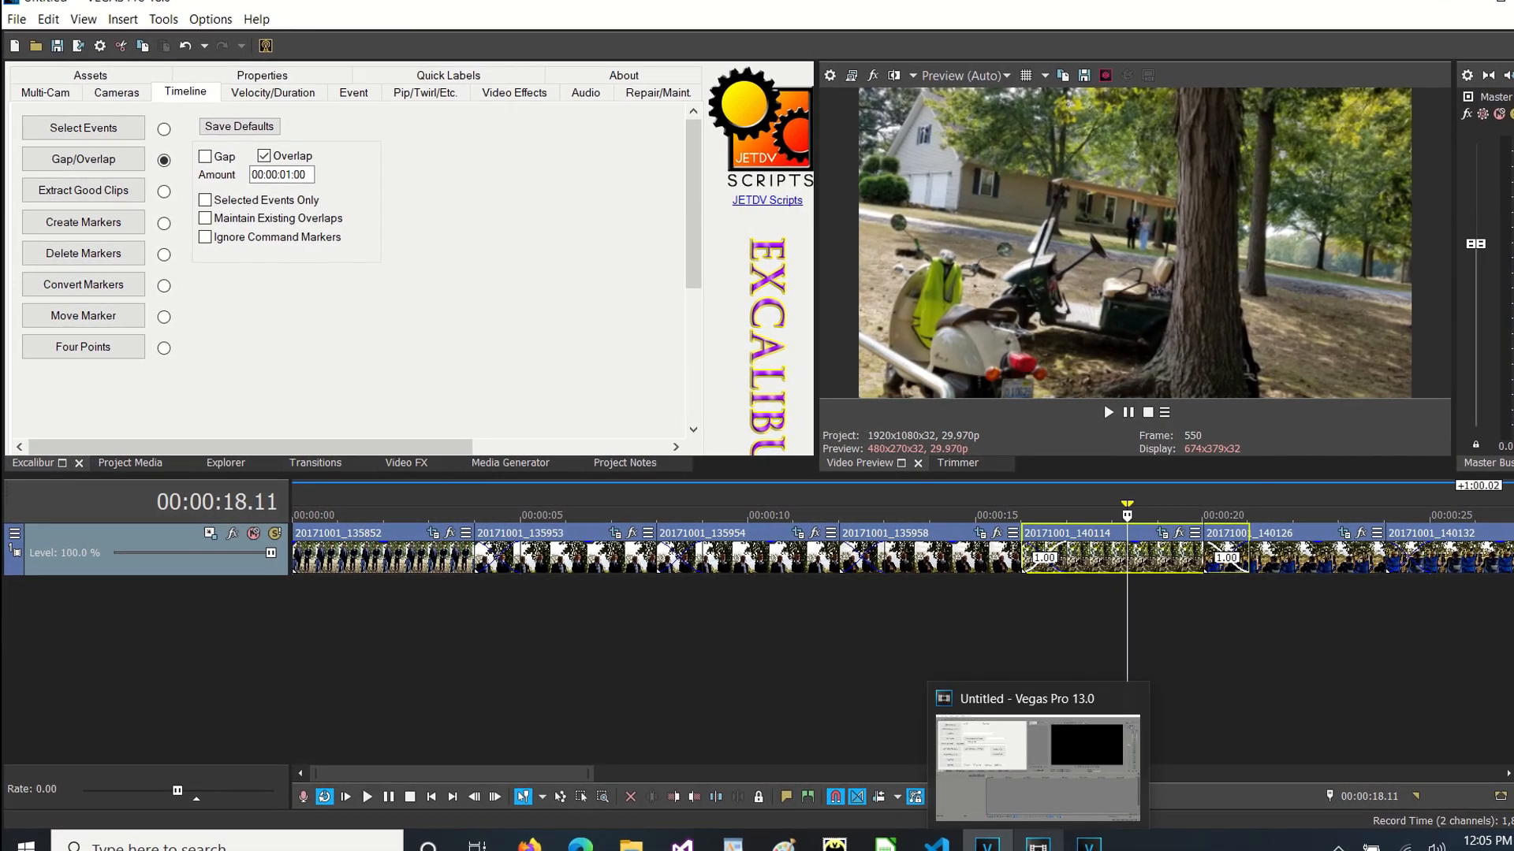
click(1038, 844)
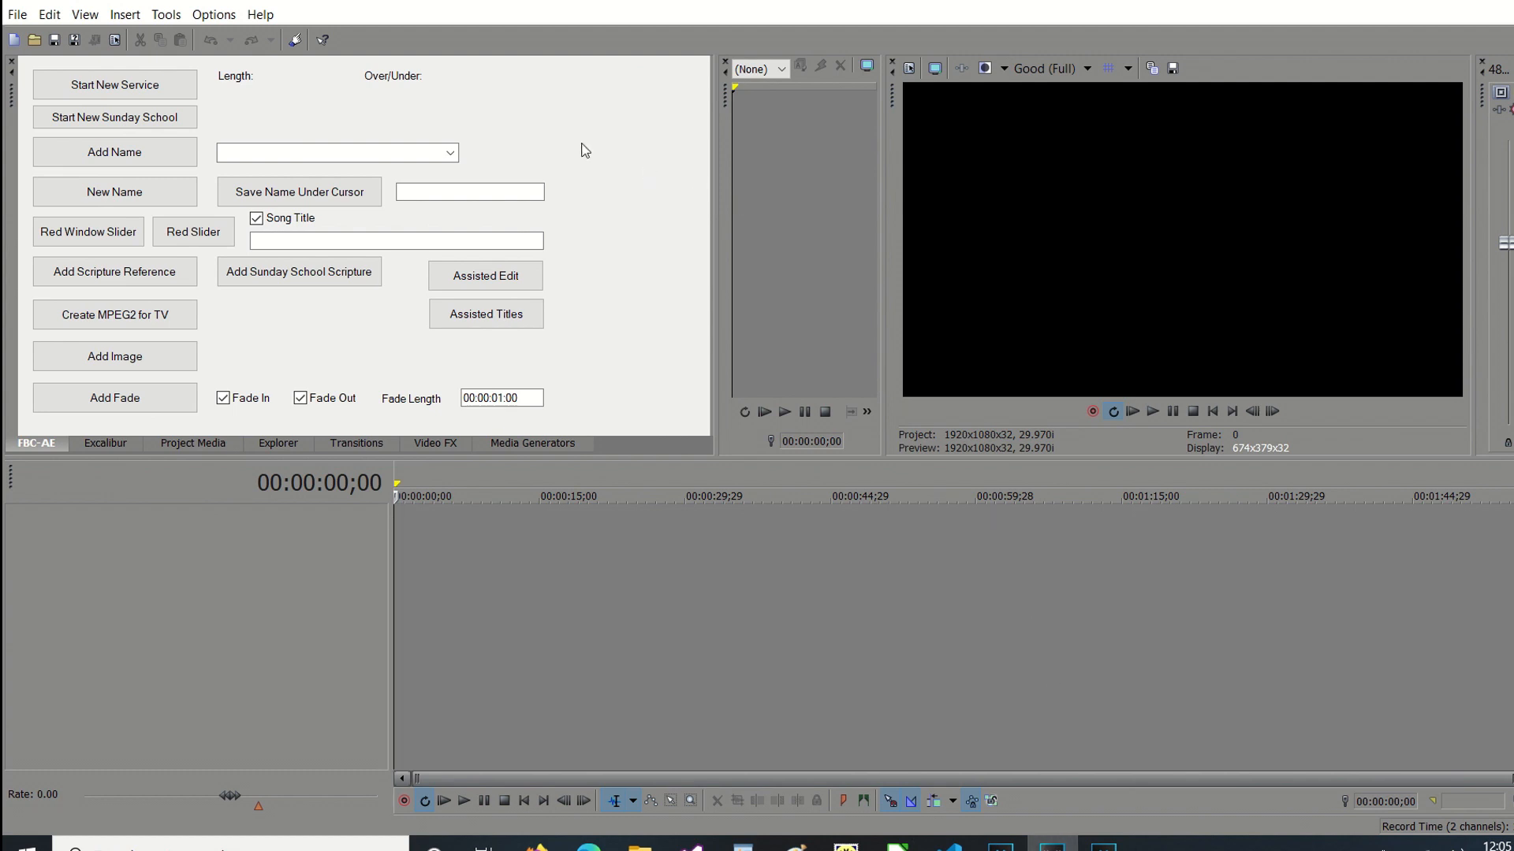
Start a new service project from the video file Service'20160807 08.55.44.avi and dismiss the file-opening delay message.
click(112, 84)
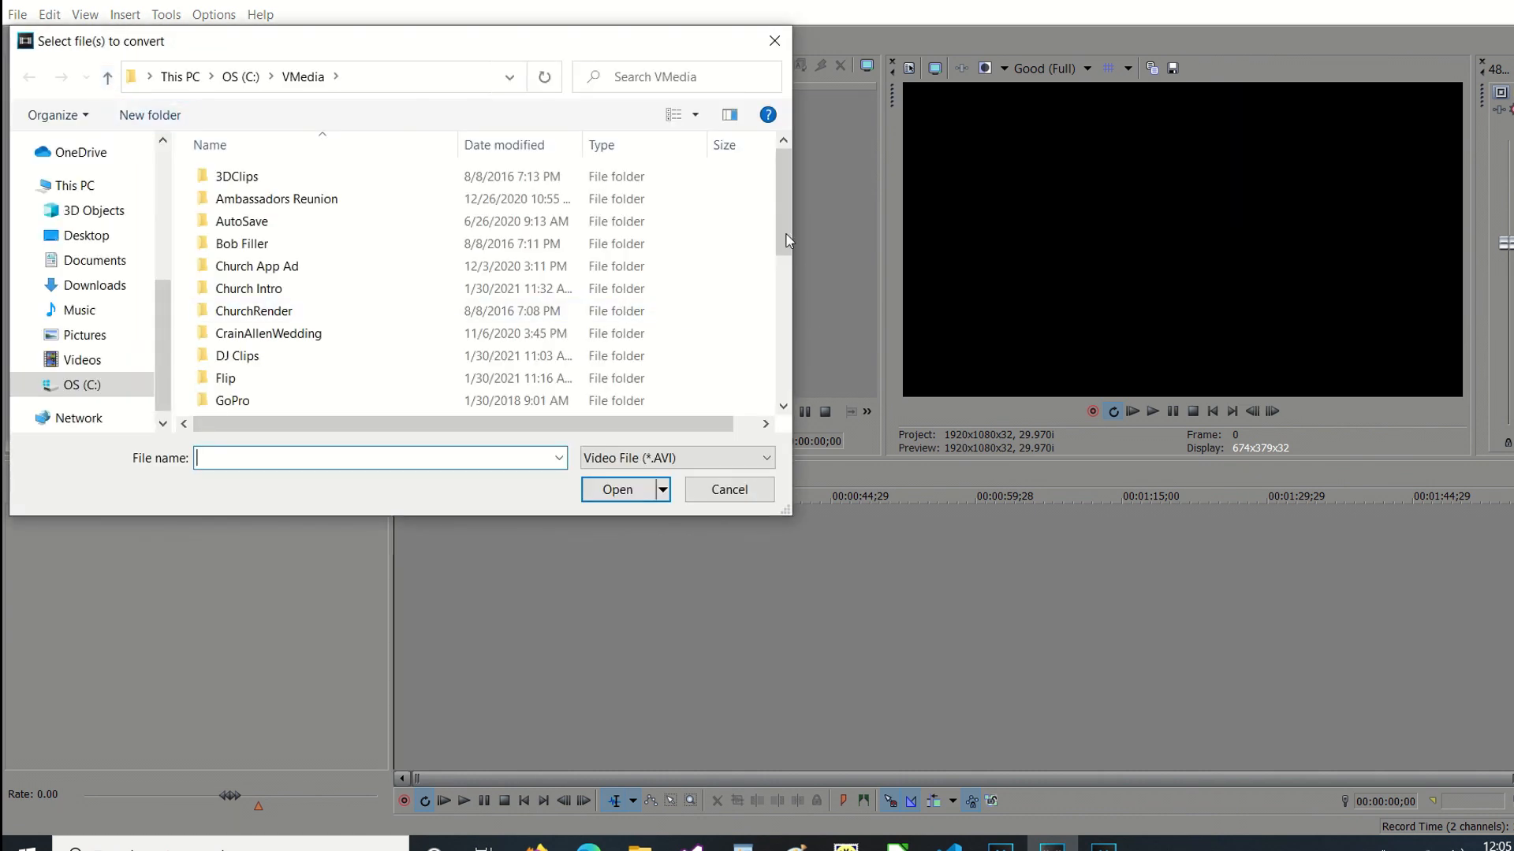
drag(786, 217, 736, 419)
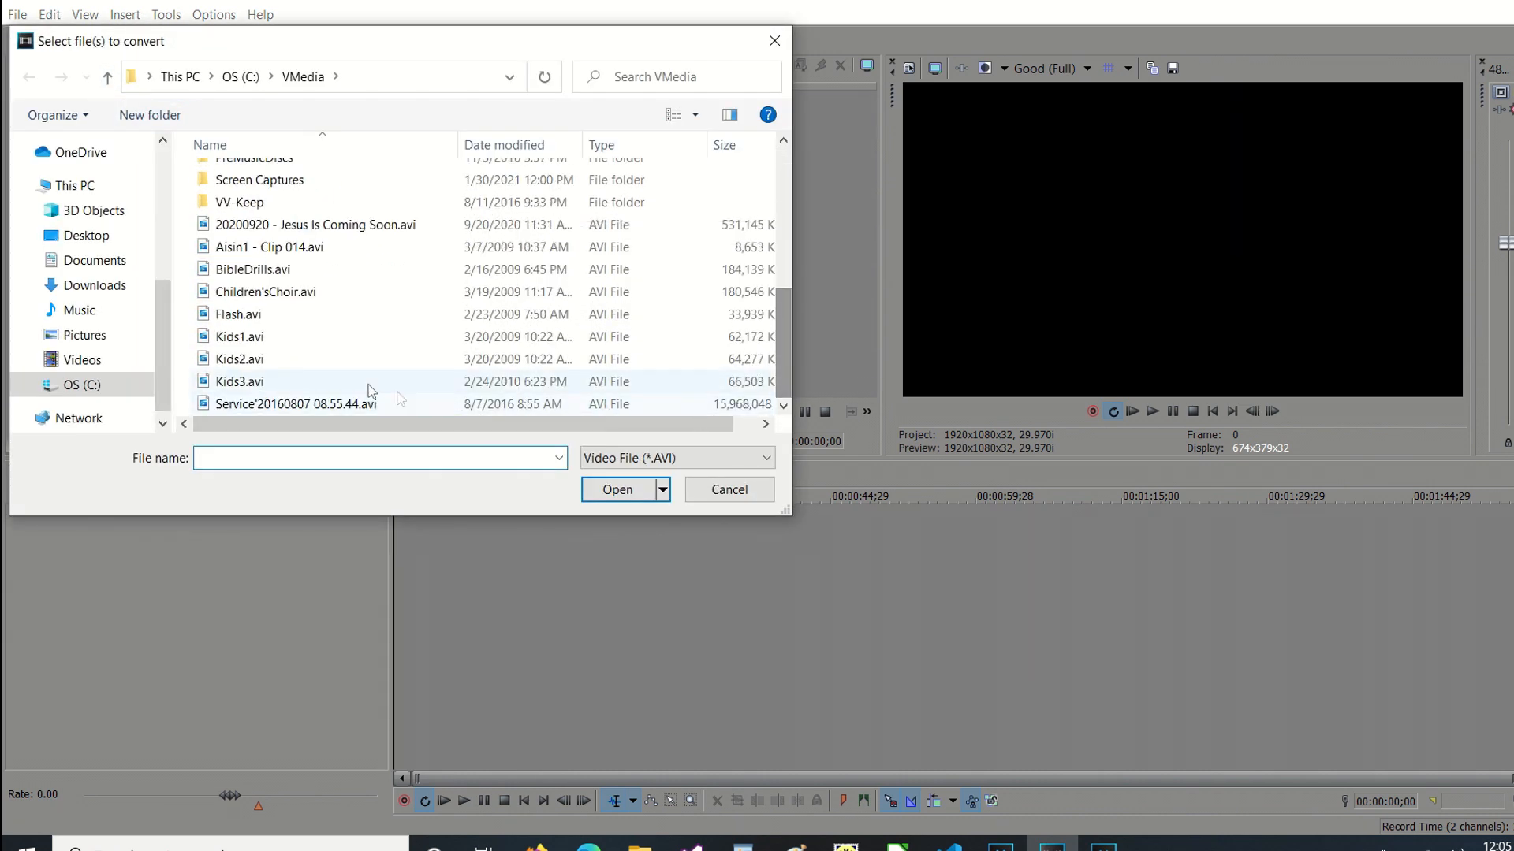
click(340, 406)
click(617, 489)
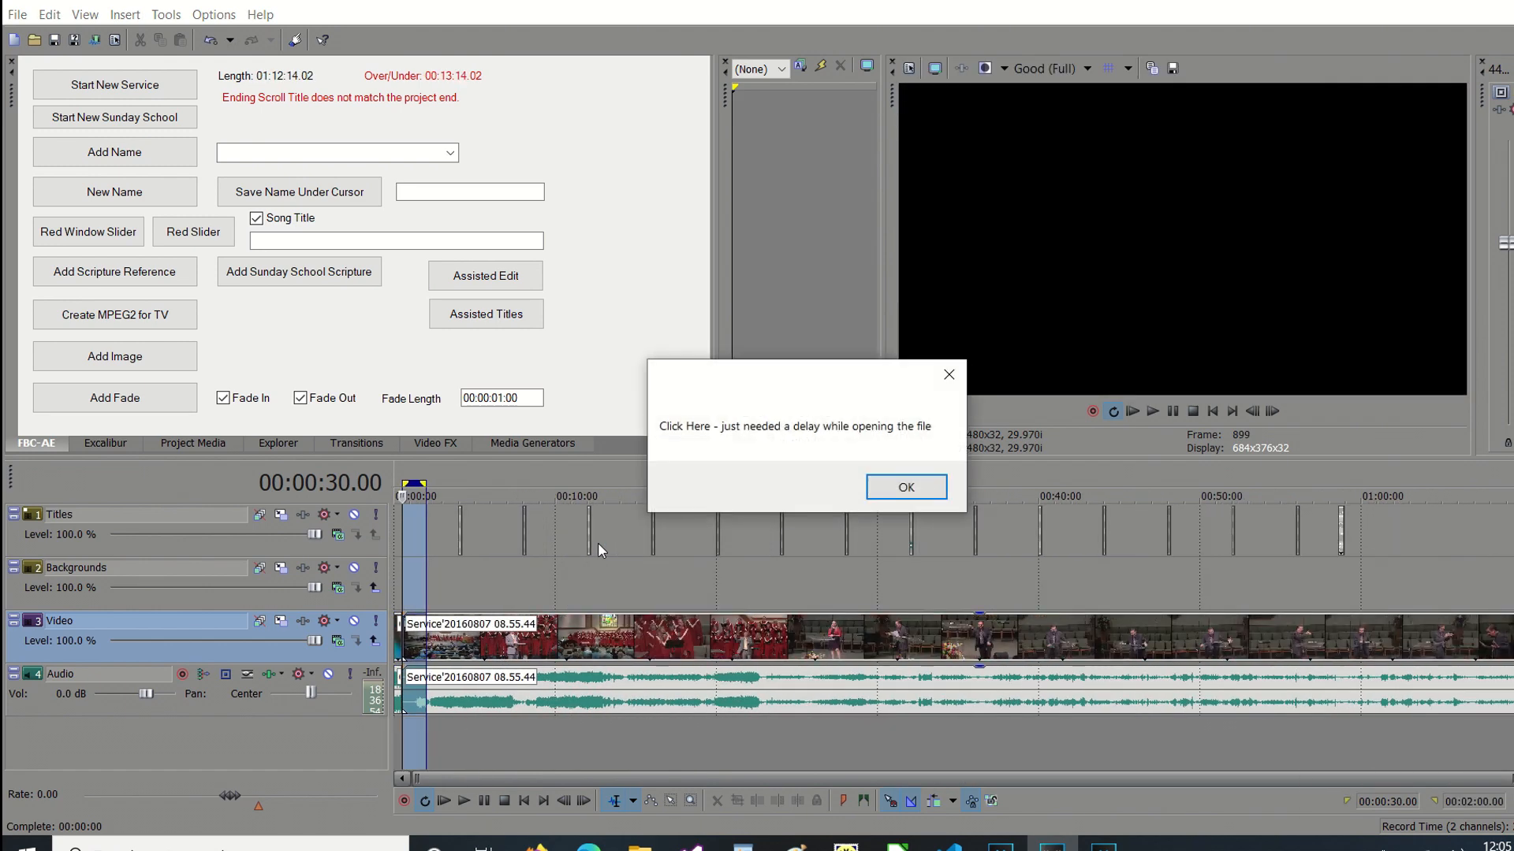
click(903, 488)
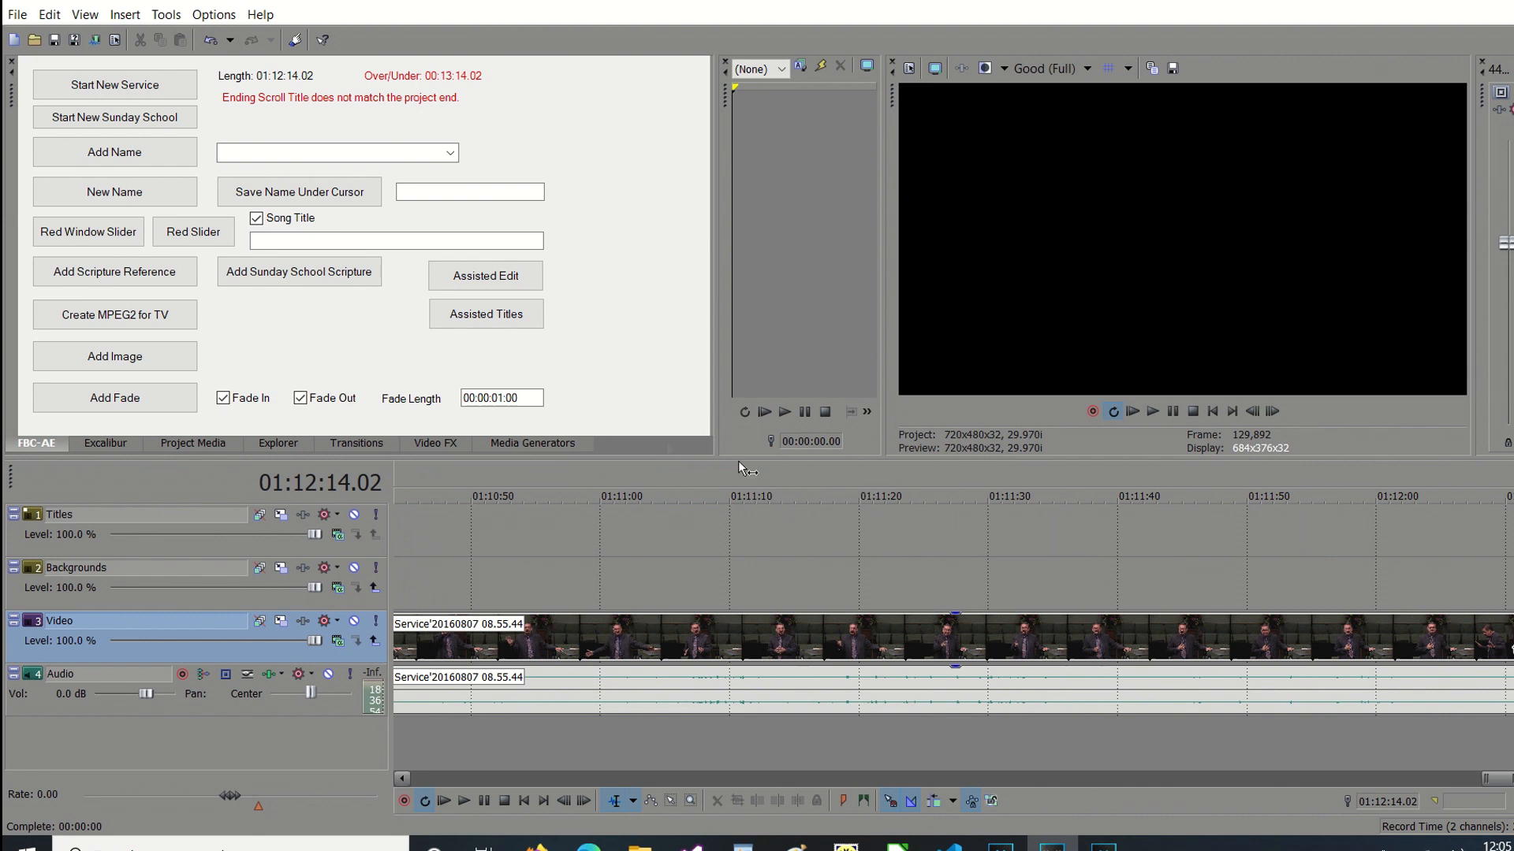
Start the assisted edit with no communion in the service, and mark the end of the sermon at 01:12:11.15.
click(485, 282)
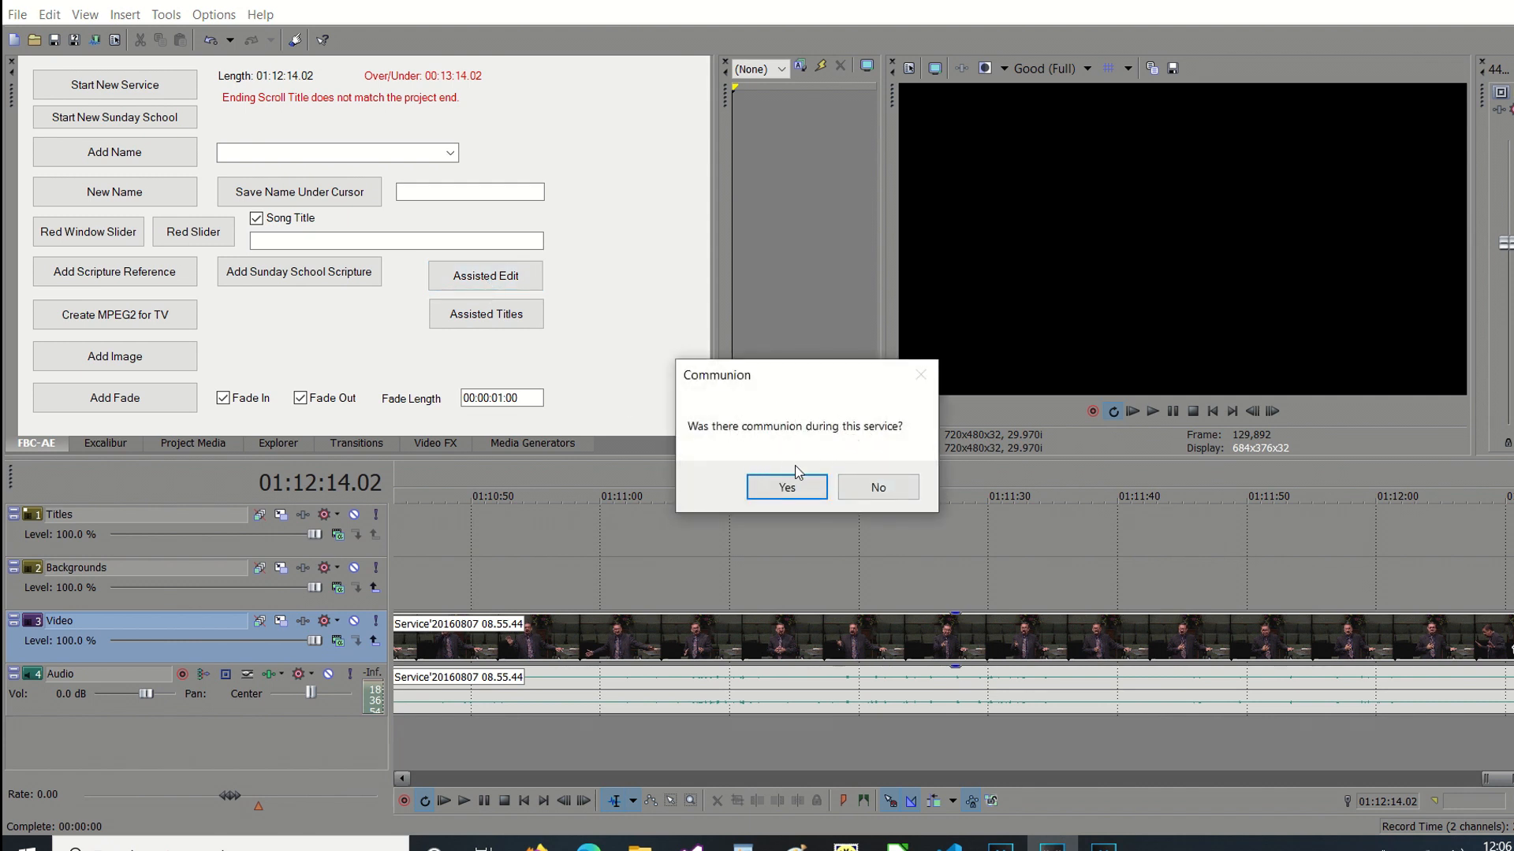
click(877, 489)
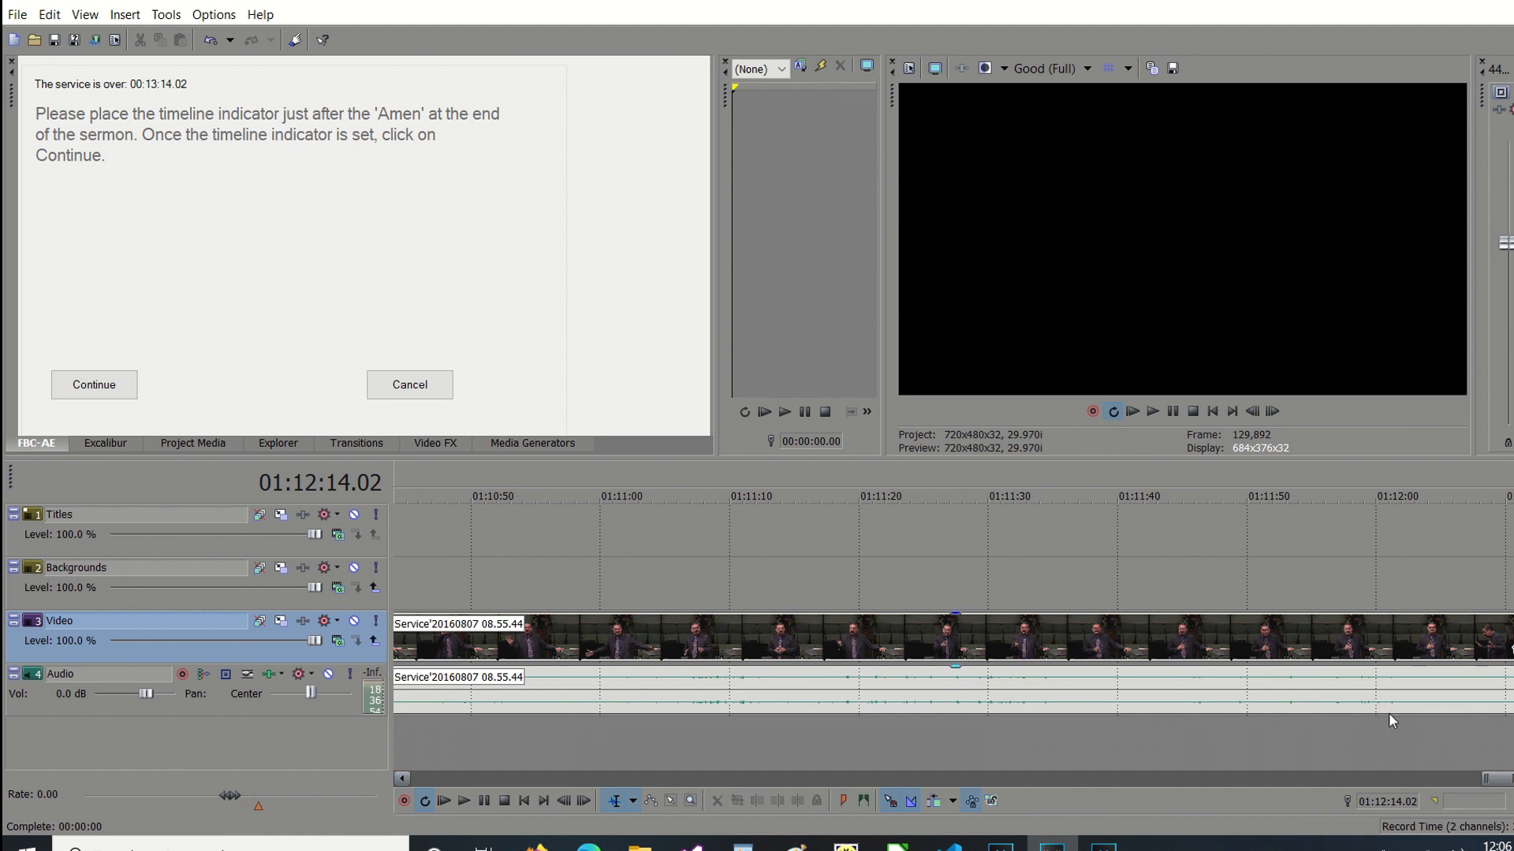
click(1396, 736)
key(space)
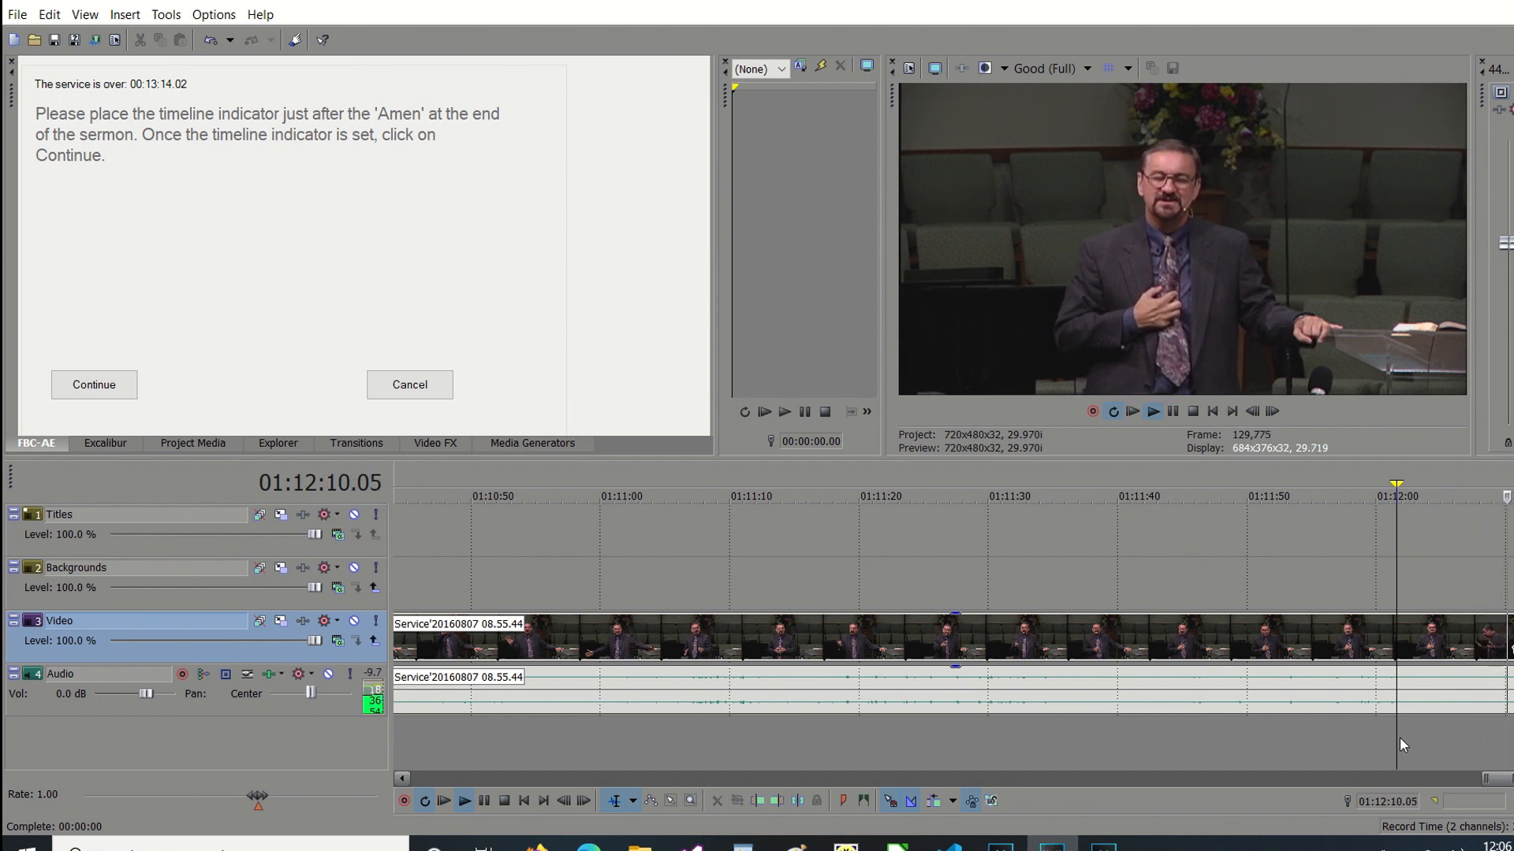
key(Return)
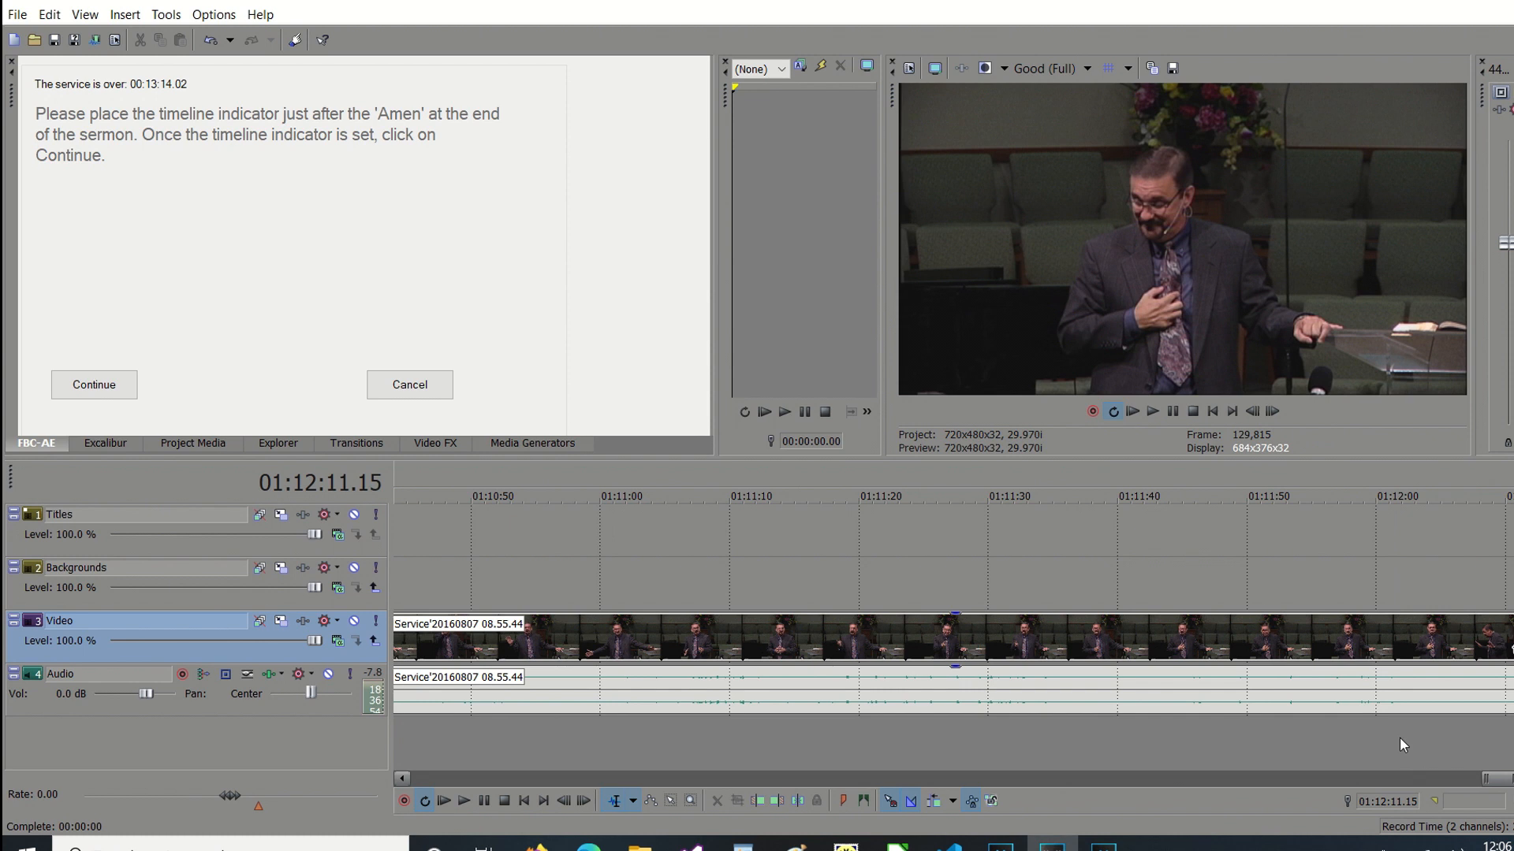
click(91, 387)
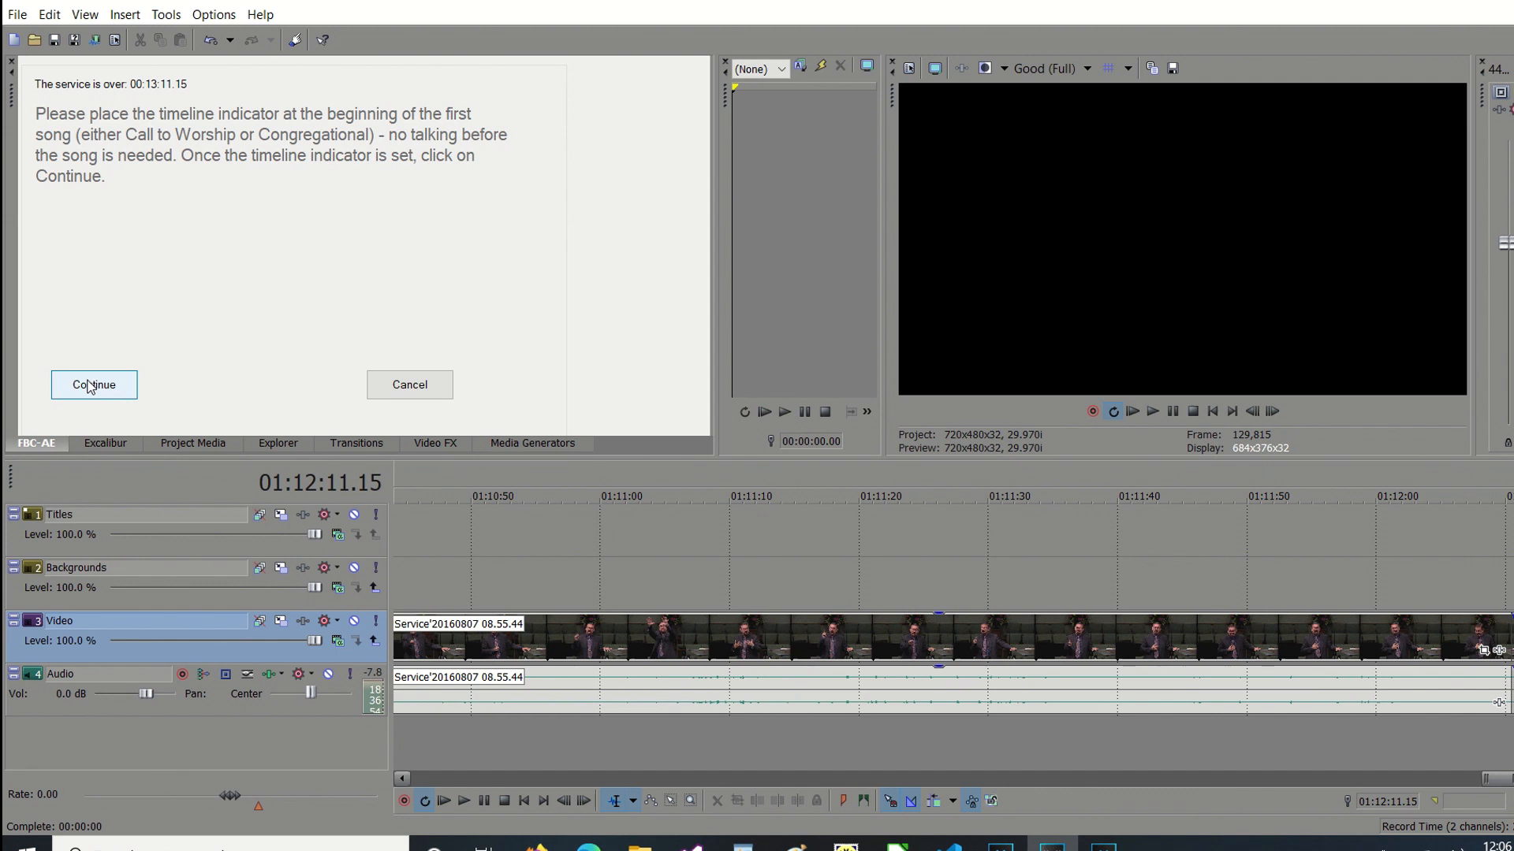
Mark the beginning of the first song at 00:02:14.06 and continue the assisted edit.
click(525, 801)
click(1312, 778)
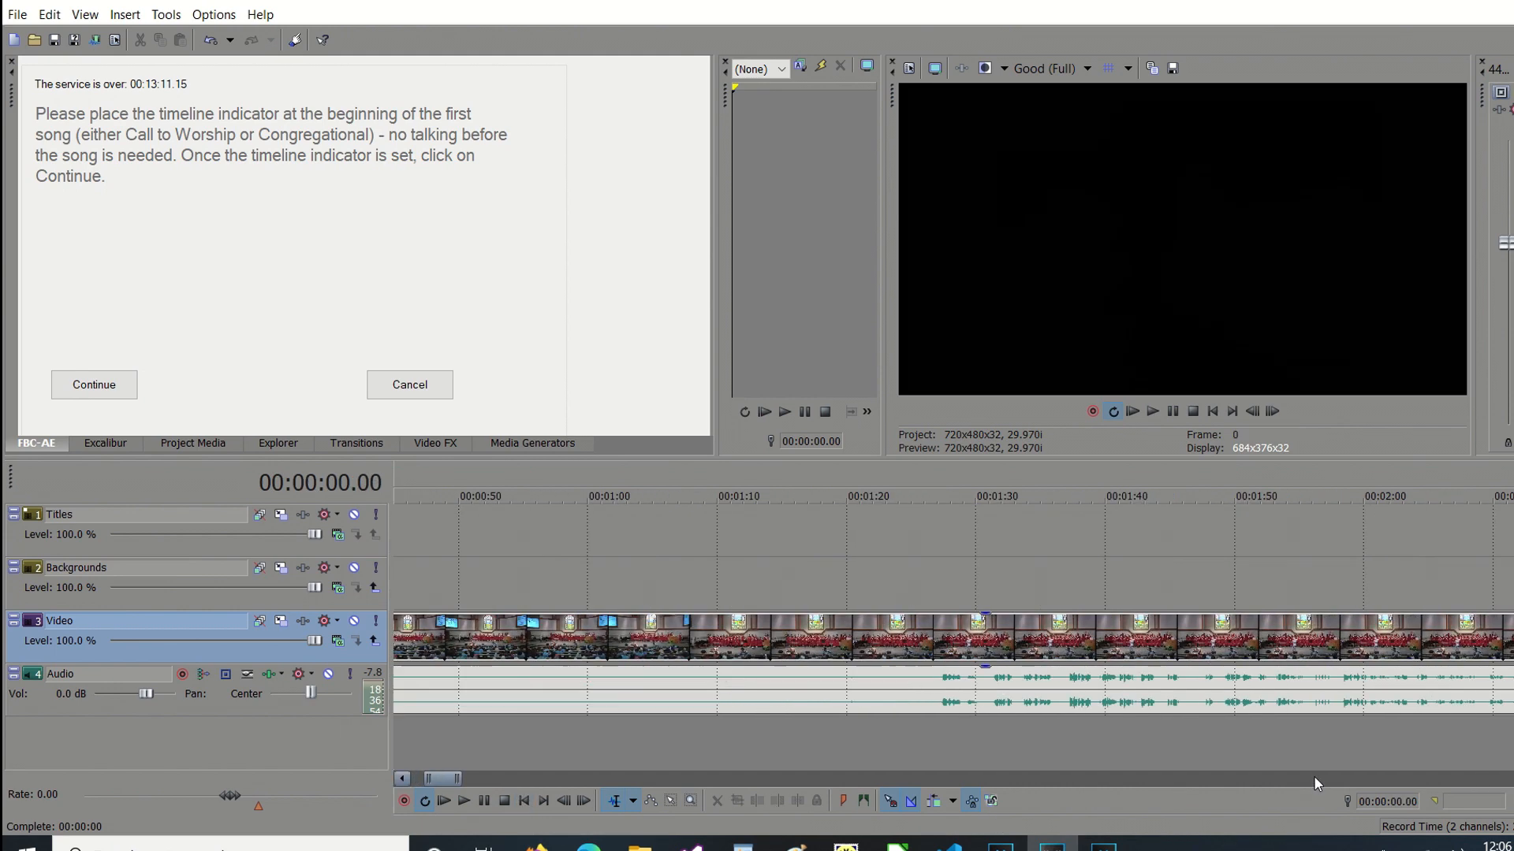
click(1295, 779)
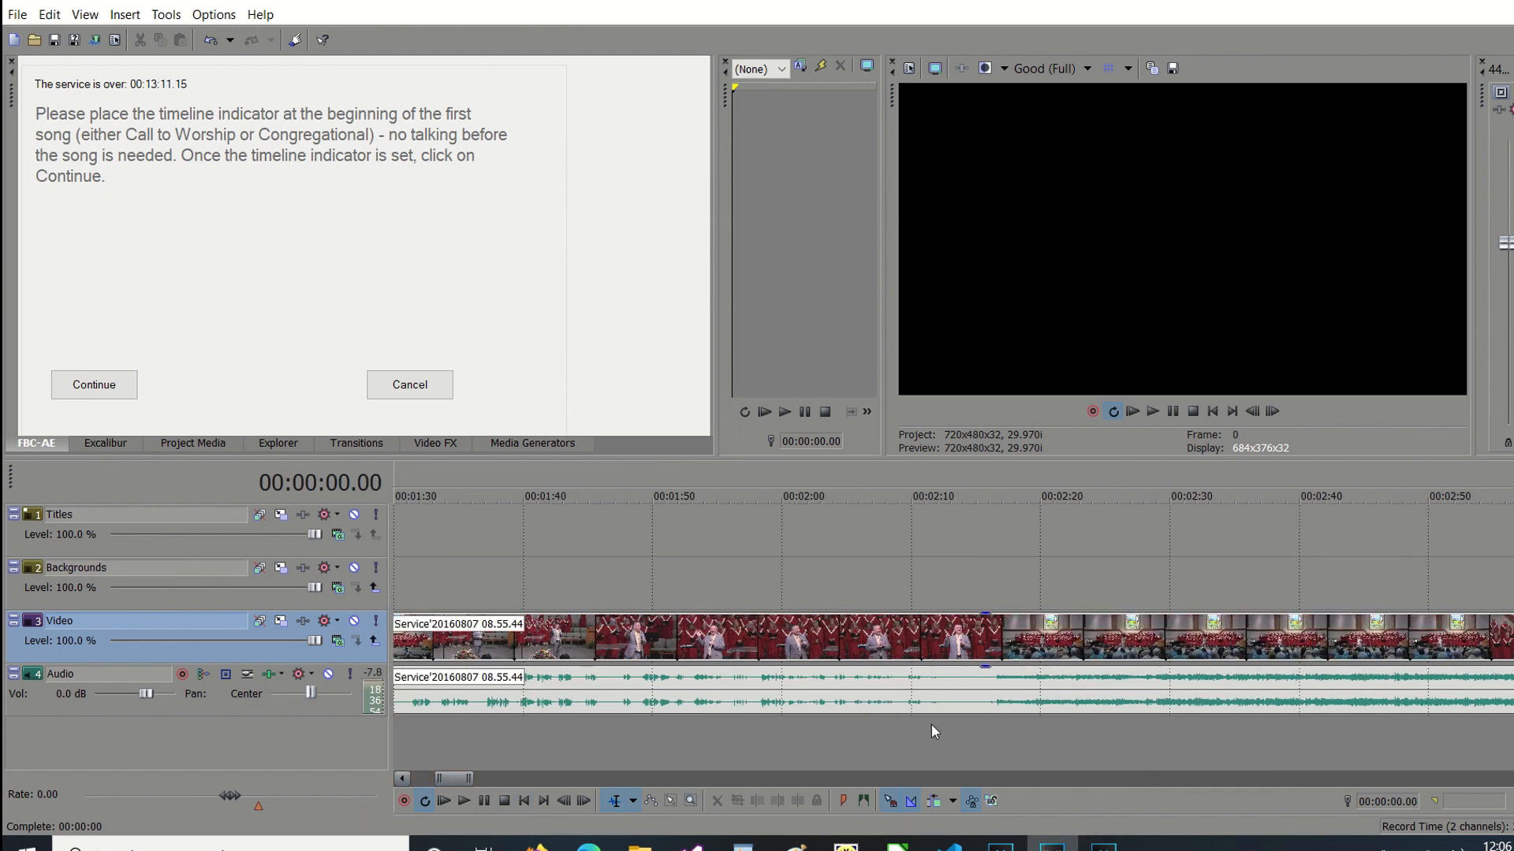
click(963, 733)
key(space)
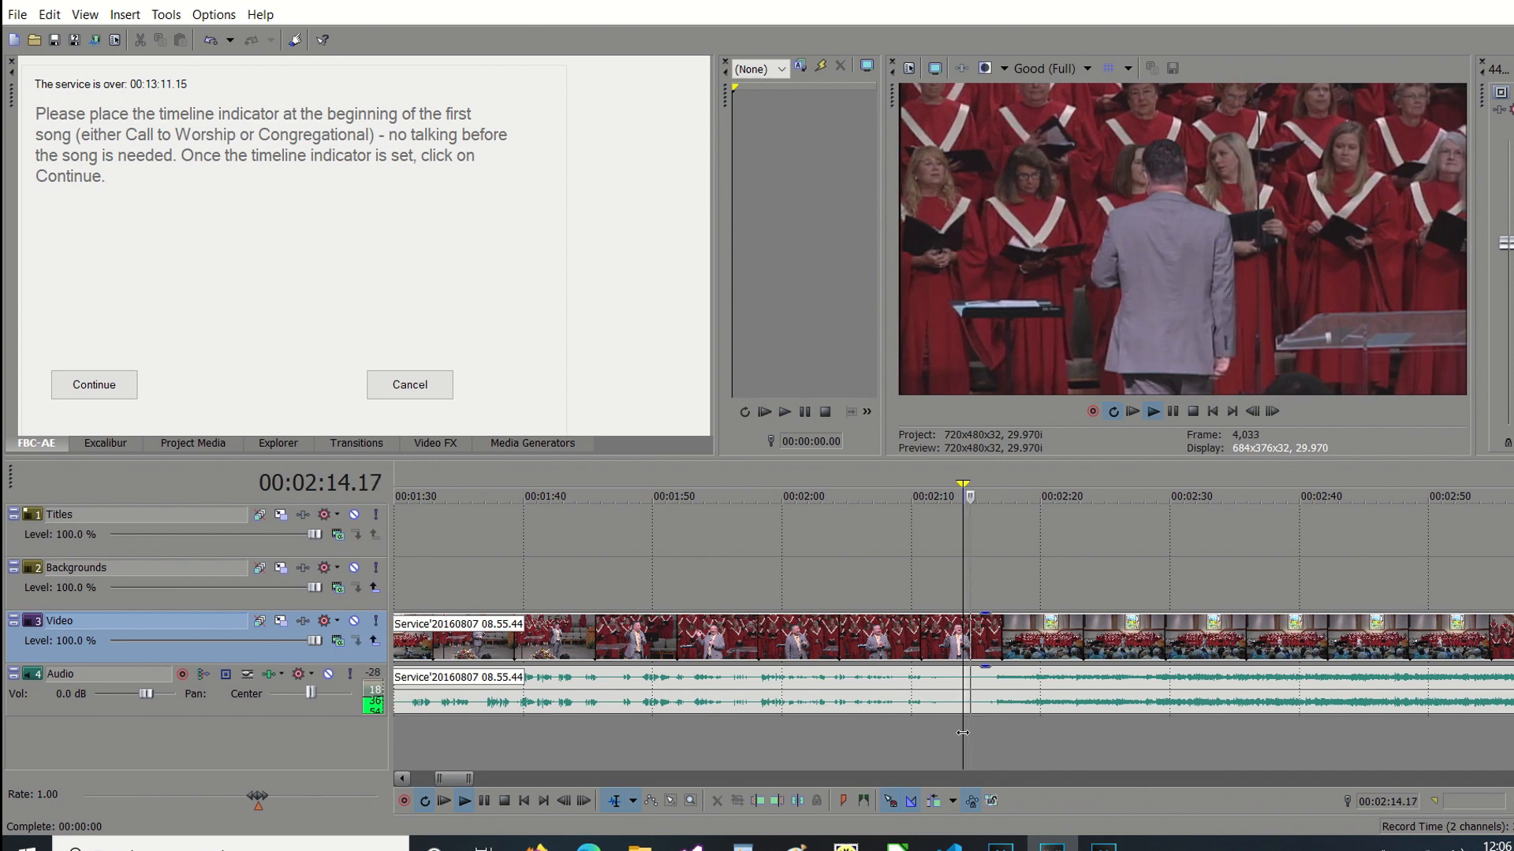
click(962, 733)
key(Return)
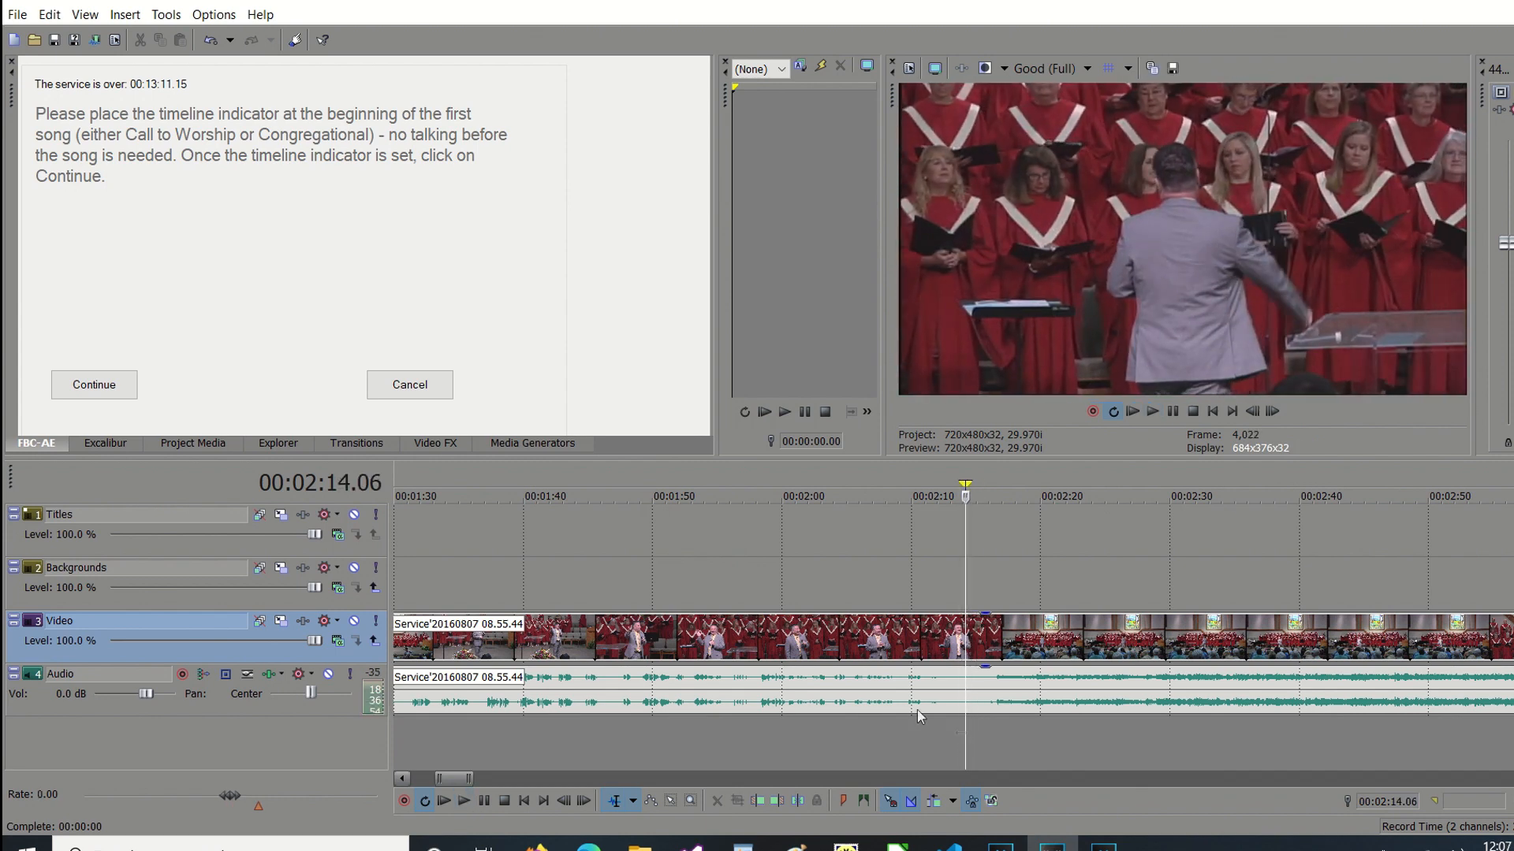
click(92, 385)
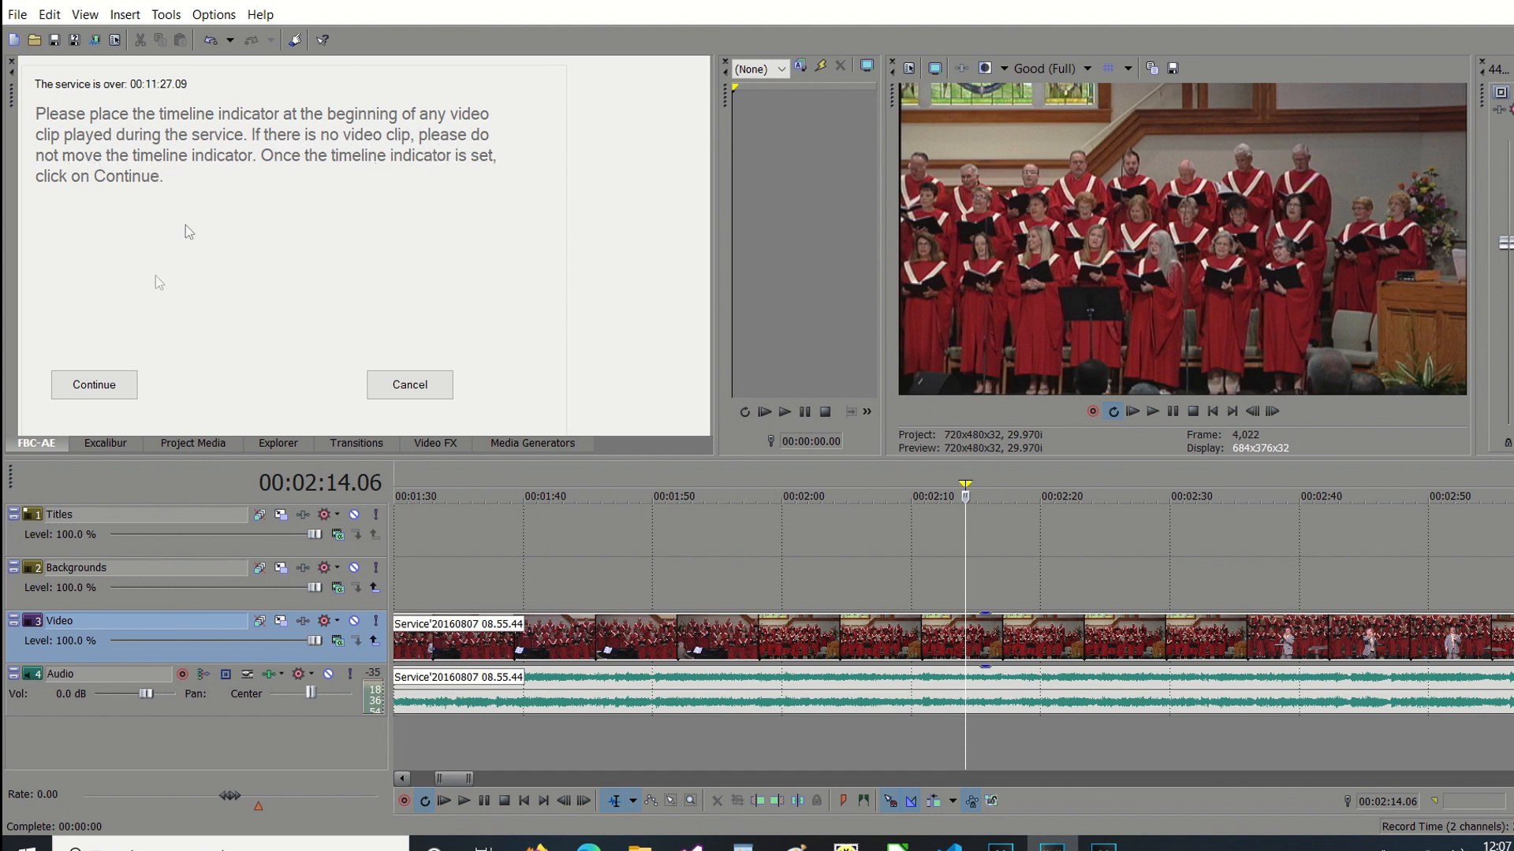
Skip marking a video clip's start and end, and mark the end of the last song before the offertory prayer at 00:21:00.27.
click(94, 387)
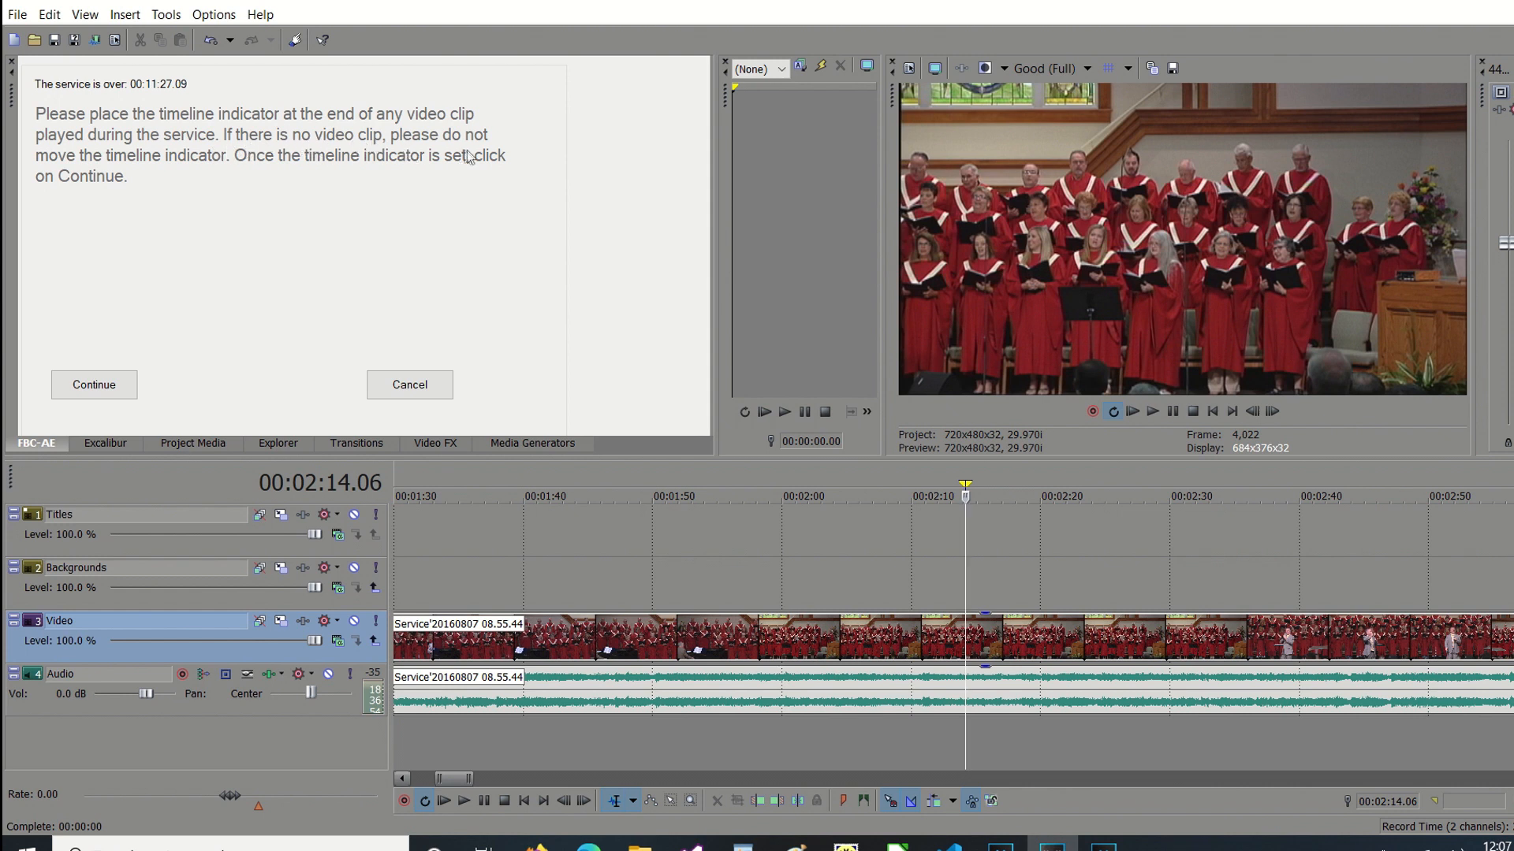
click(87, 383)
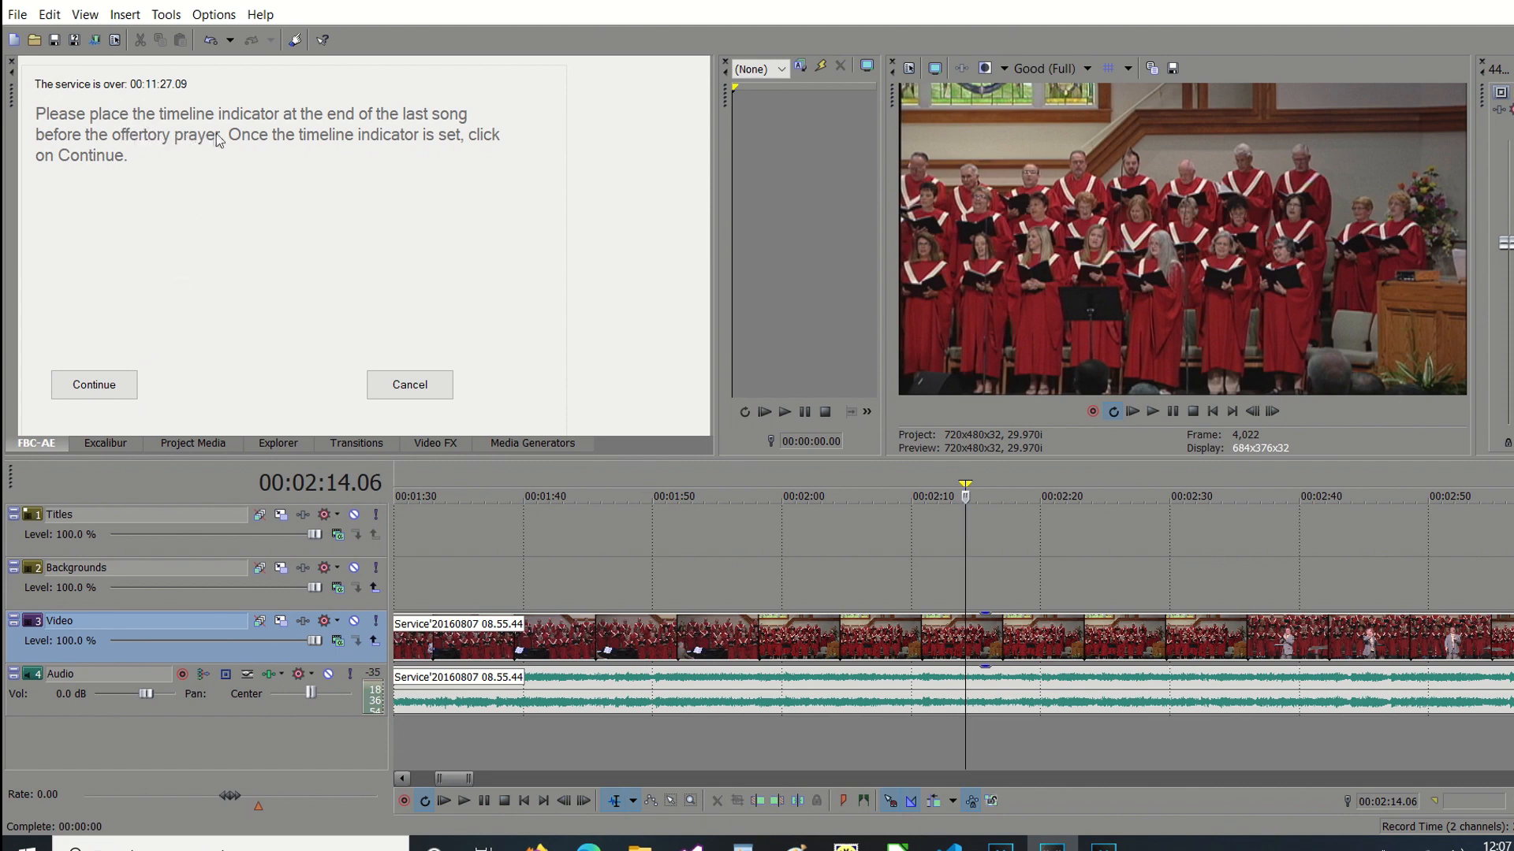
click(1195, 781)
click(1194, 780)
click(1194, 781)
click(1195, 780)
click(1195, 780)
click(1194, 780)
click(1194, 781)
click(1194, 780)
click(1195, 781)
click(1195, 781)
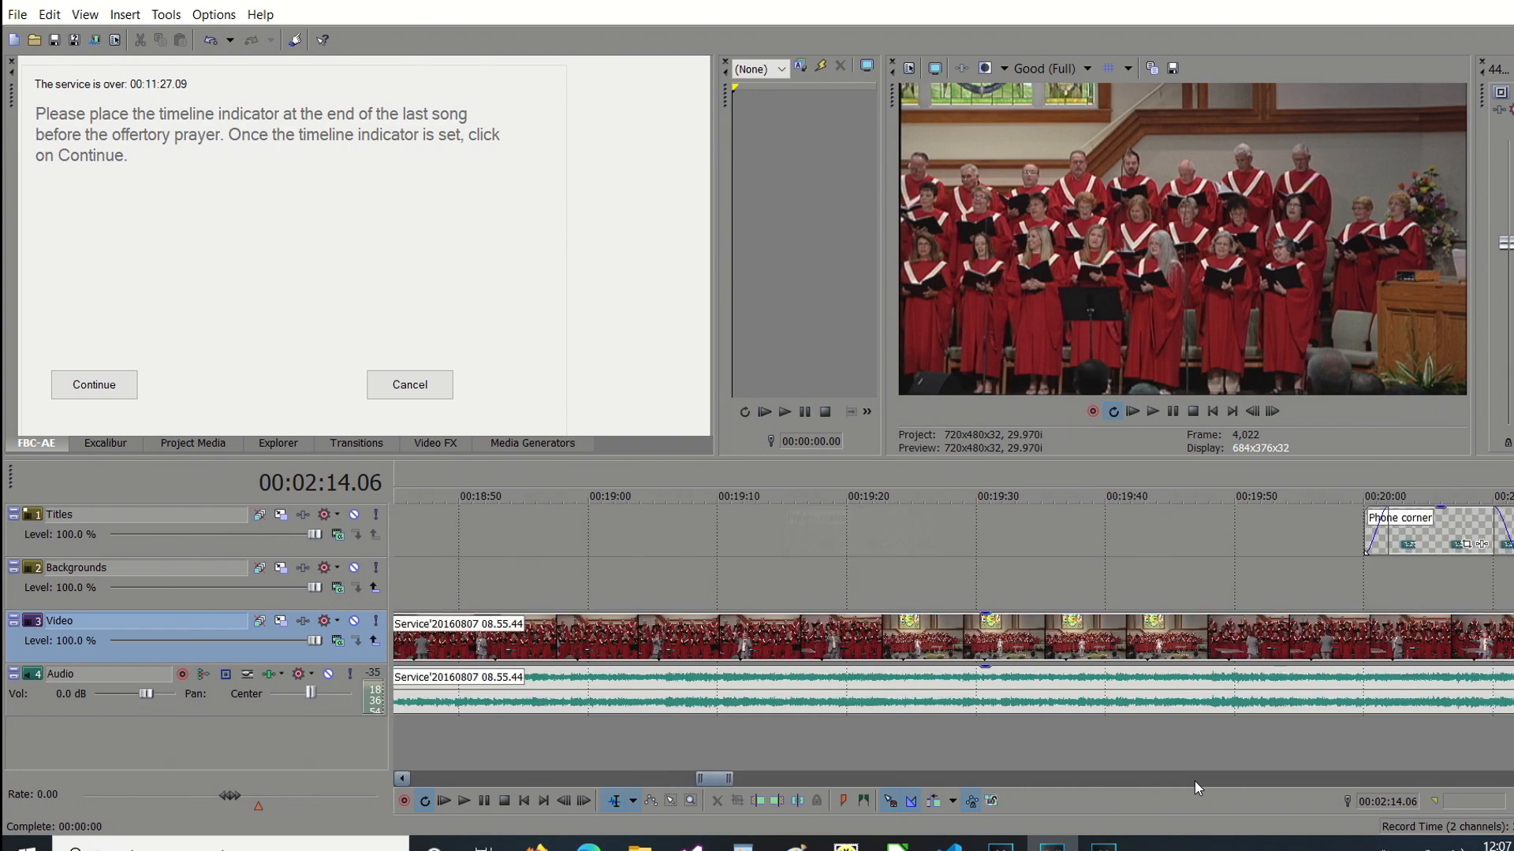
click(1194, 781)
click(1194, 781)
click(962, 740)
key(space)
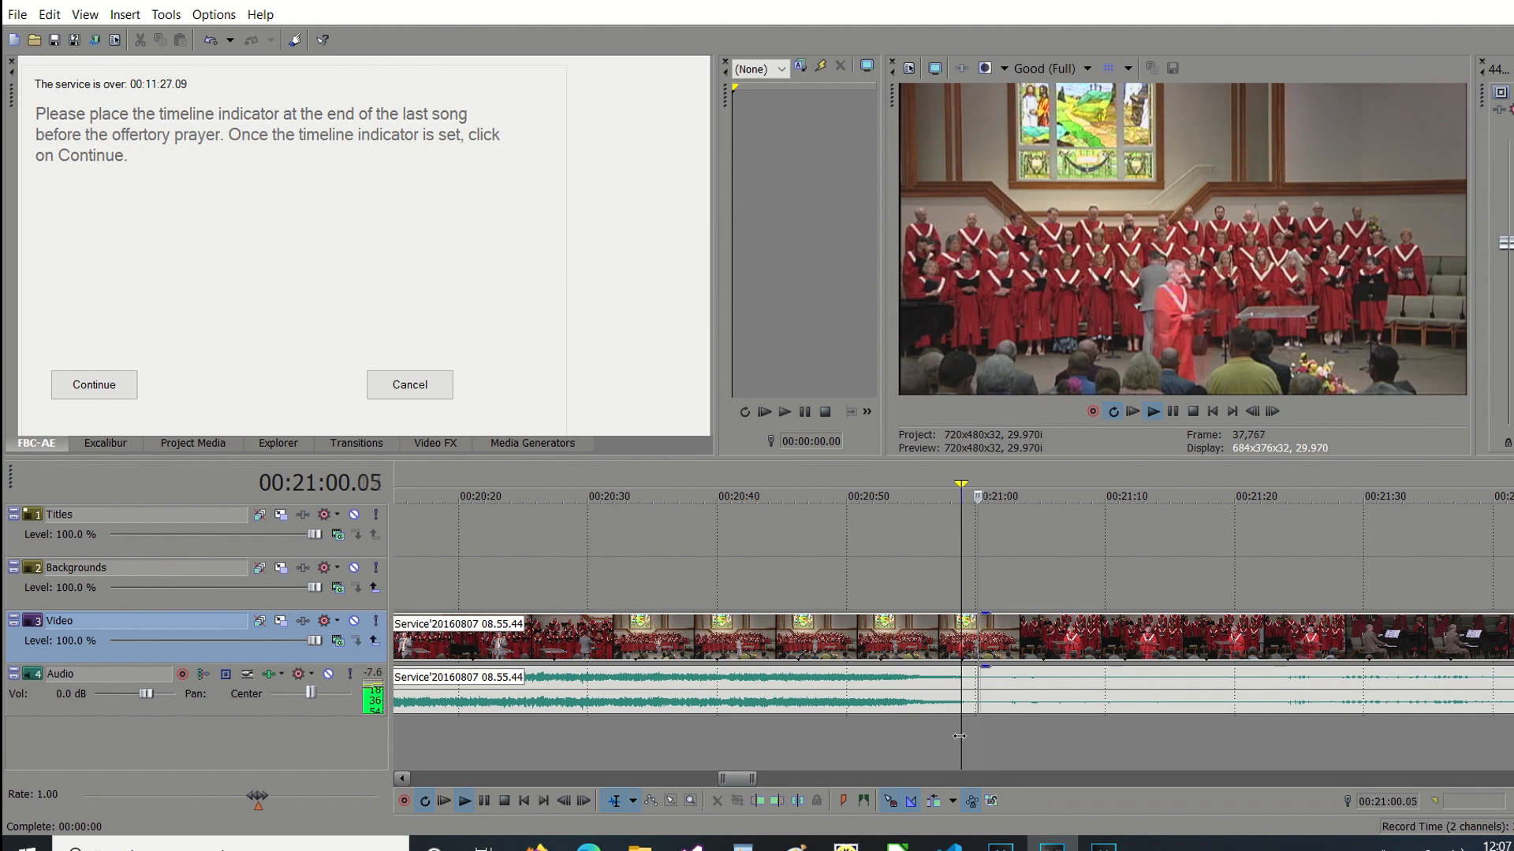
key(space)
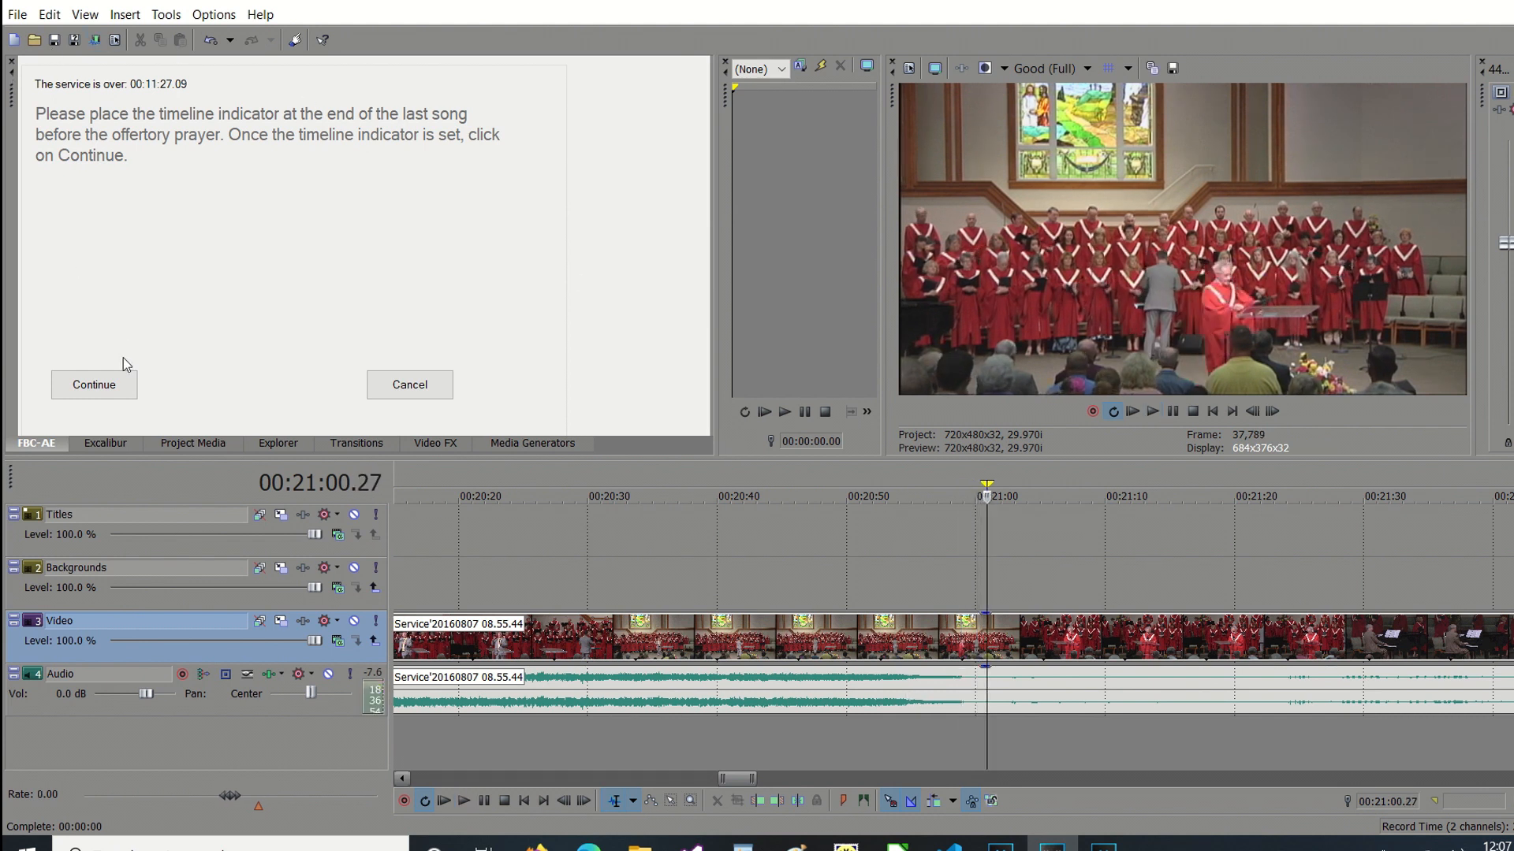
click(101, 383)
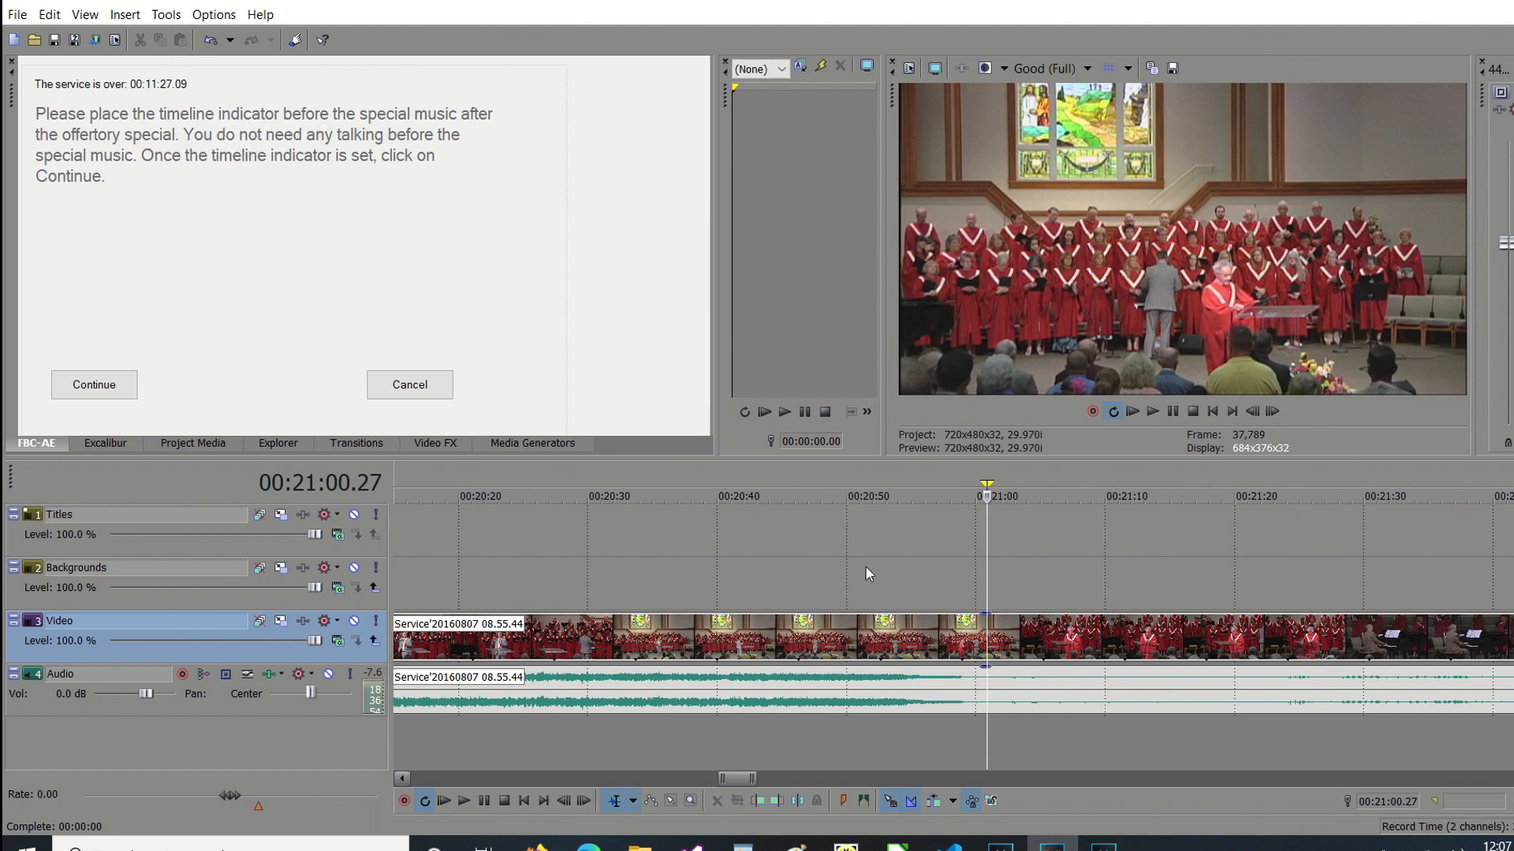
Mark the point before the special music that follows the offertory at 00:24:14.08 and continue the assisted edit.
click(1300, 777)
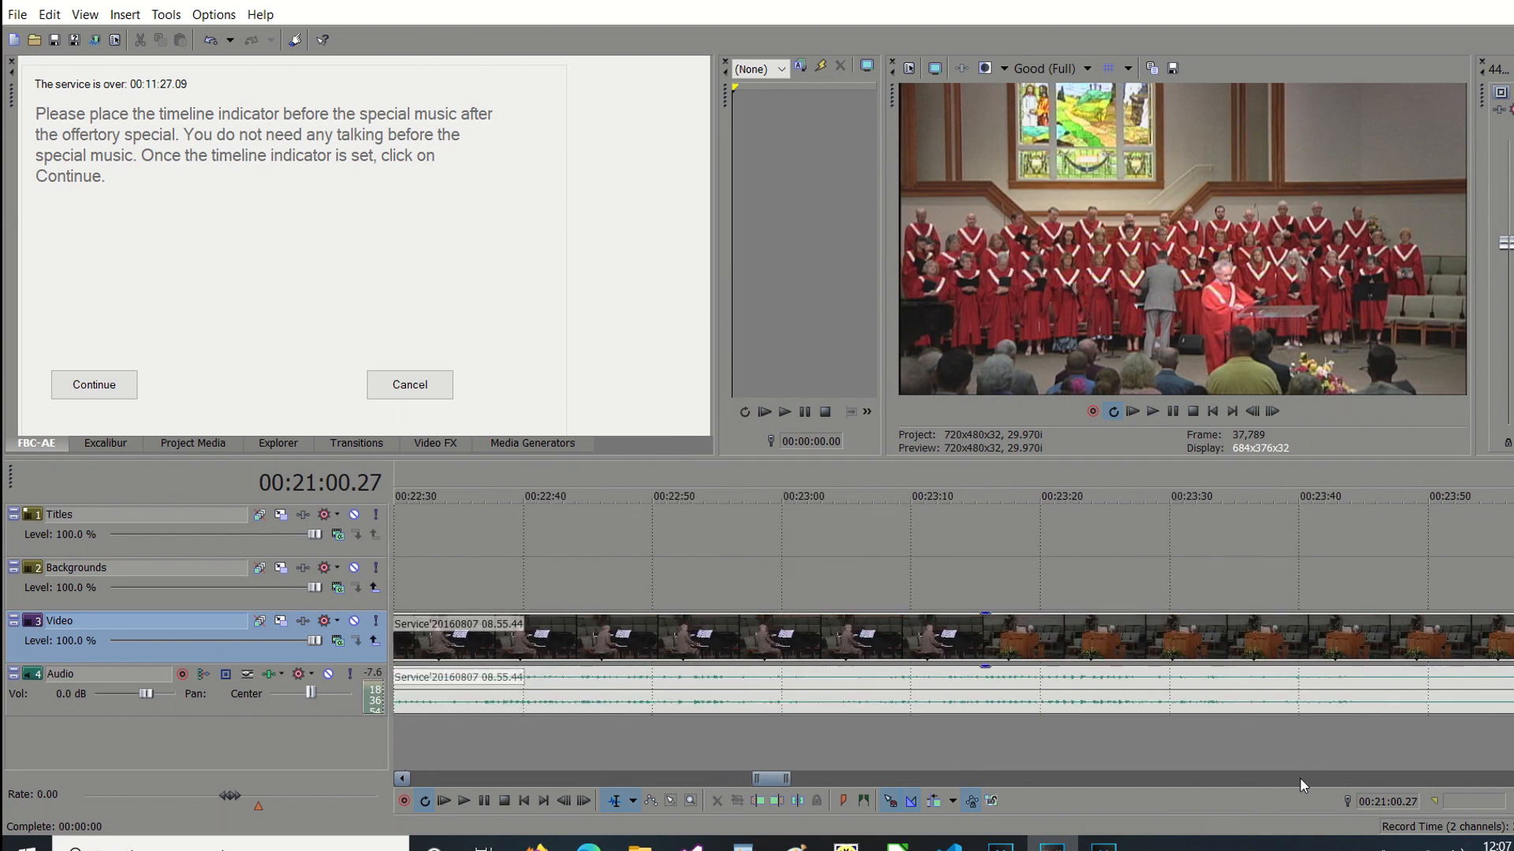
click(1299, 777)
click(536, 740)
key(space)
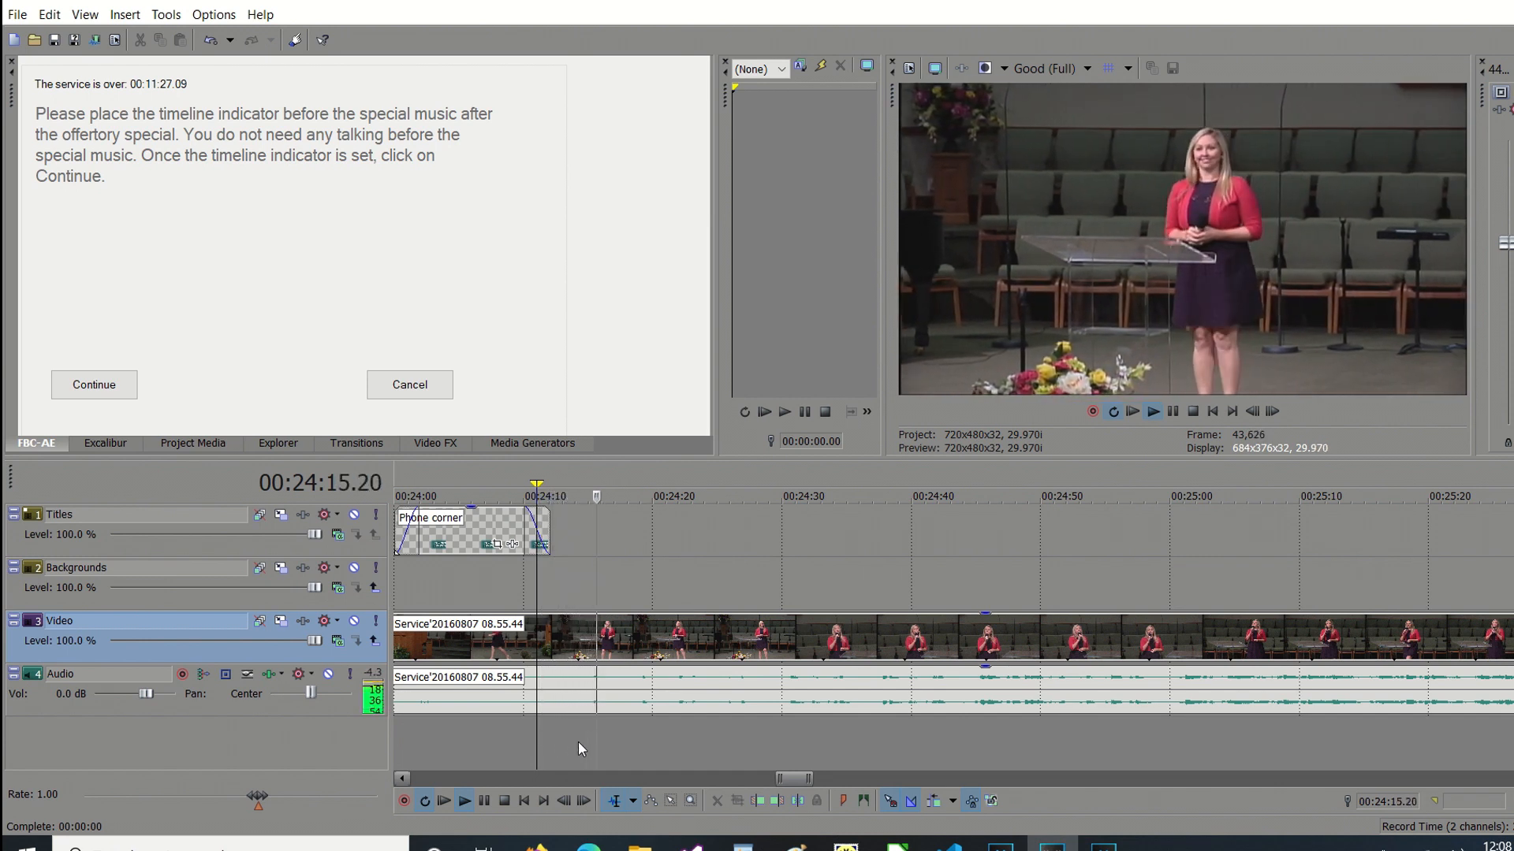
click(579, 741)
key(space)
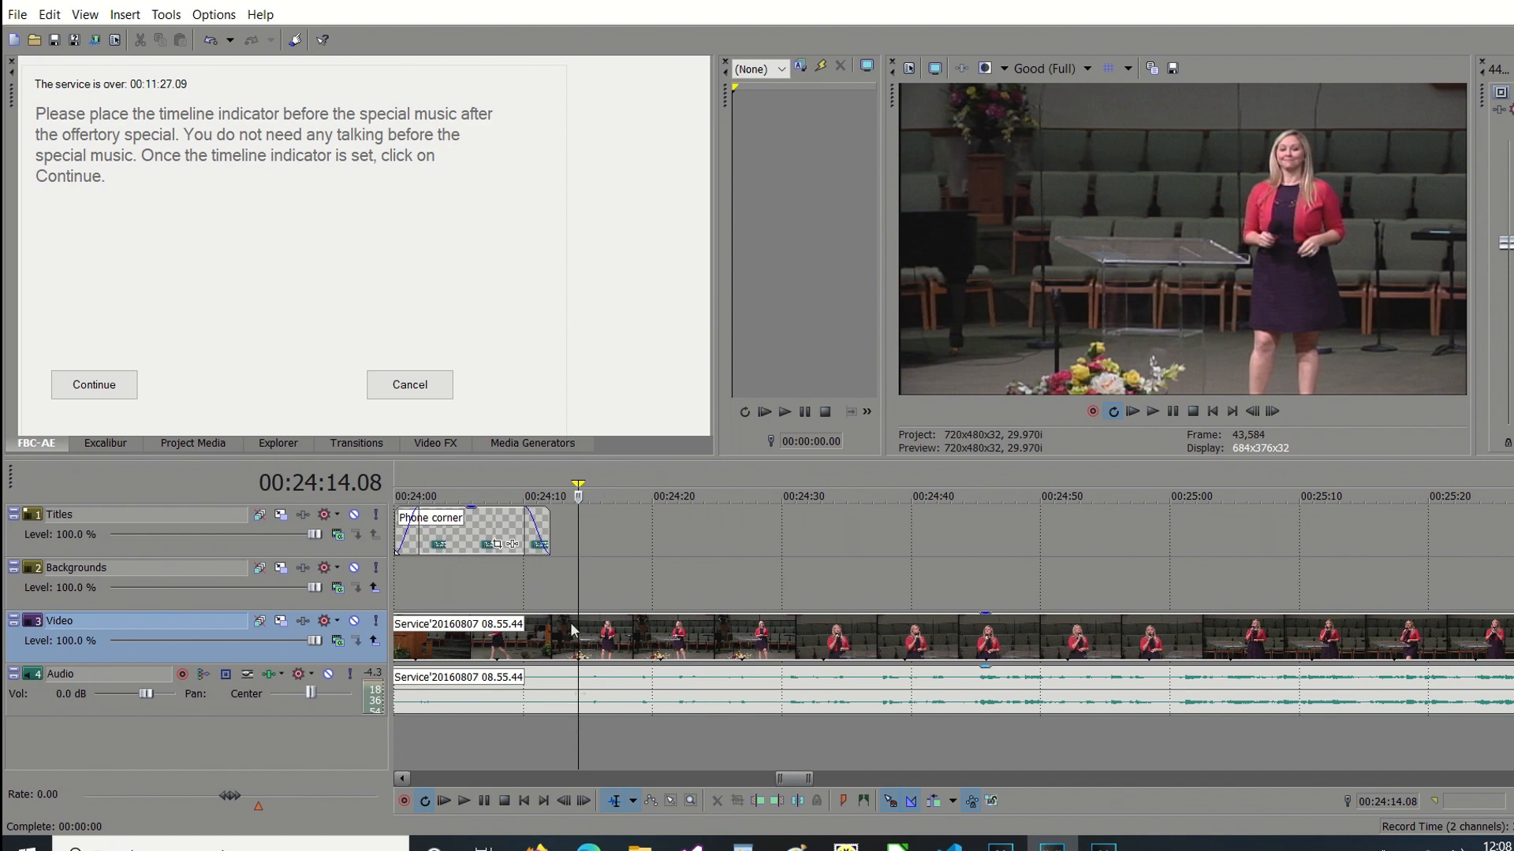
click(94, 386)
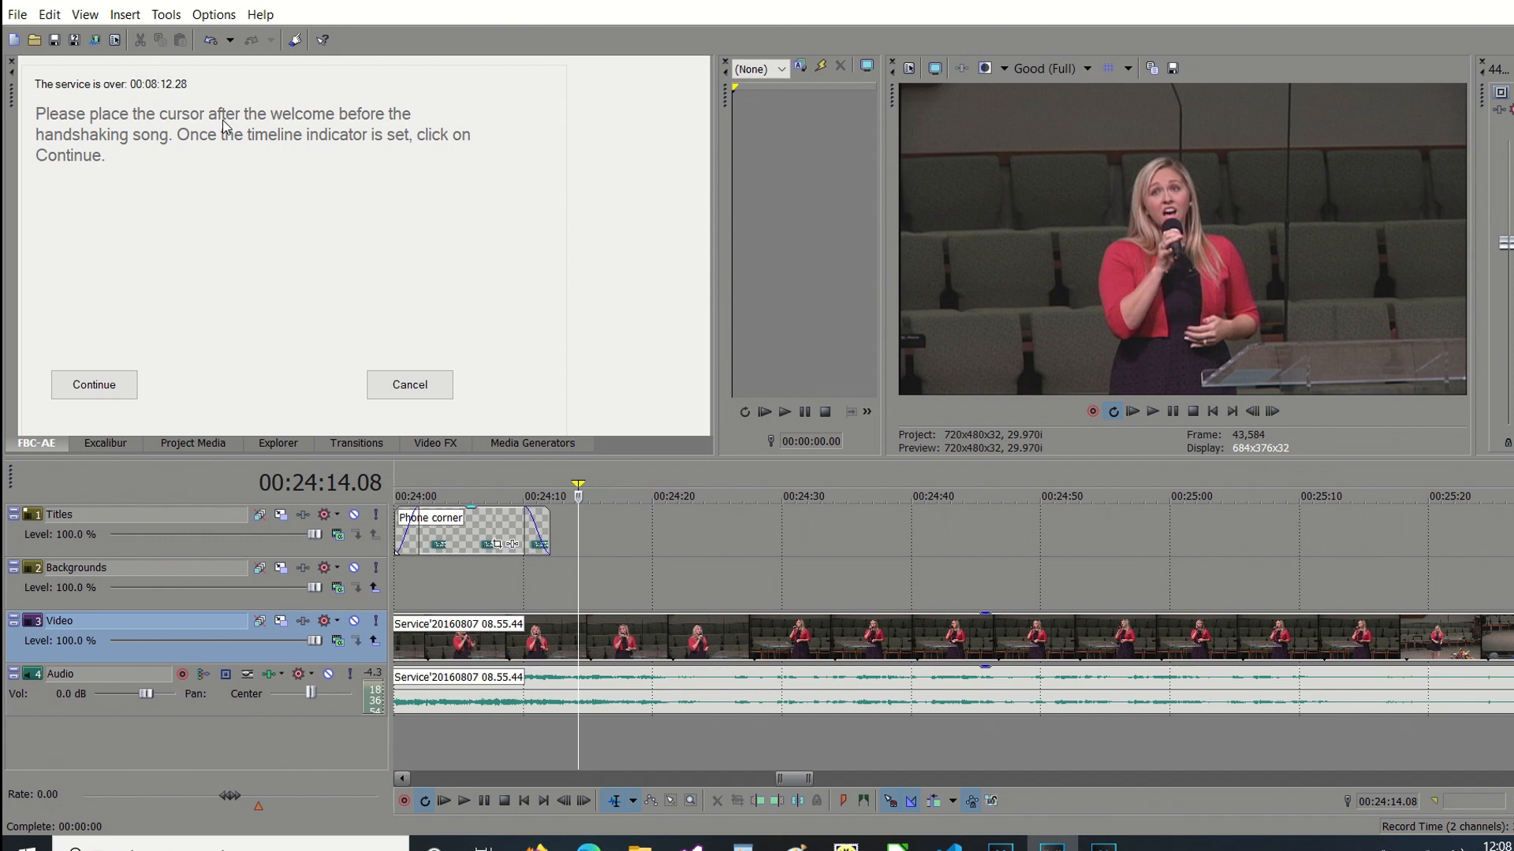
Mark the point after the welcome and before the handshaking song at 00:07:03.20 and continue the assisted edit.
click(523, 801)
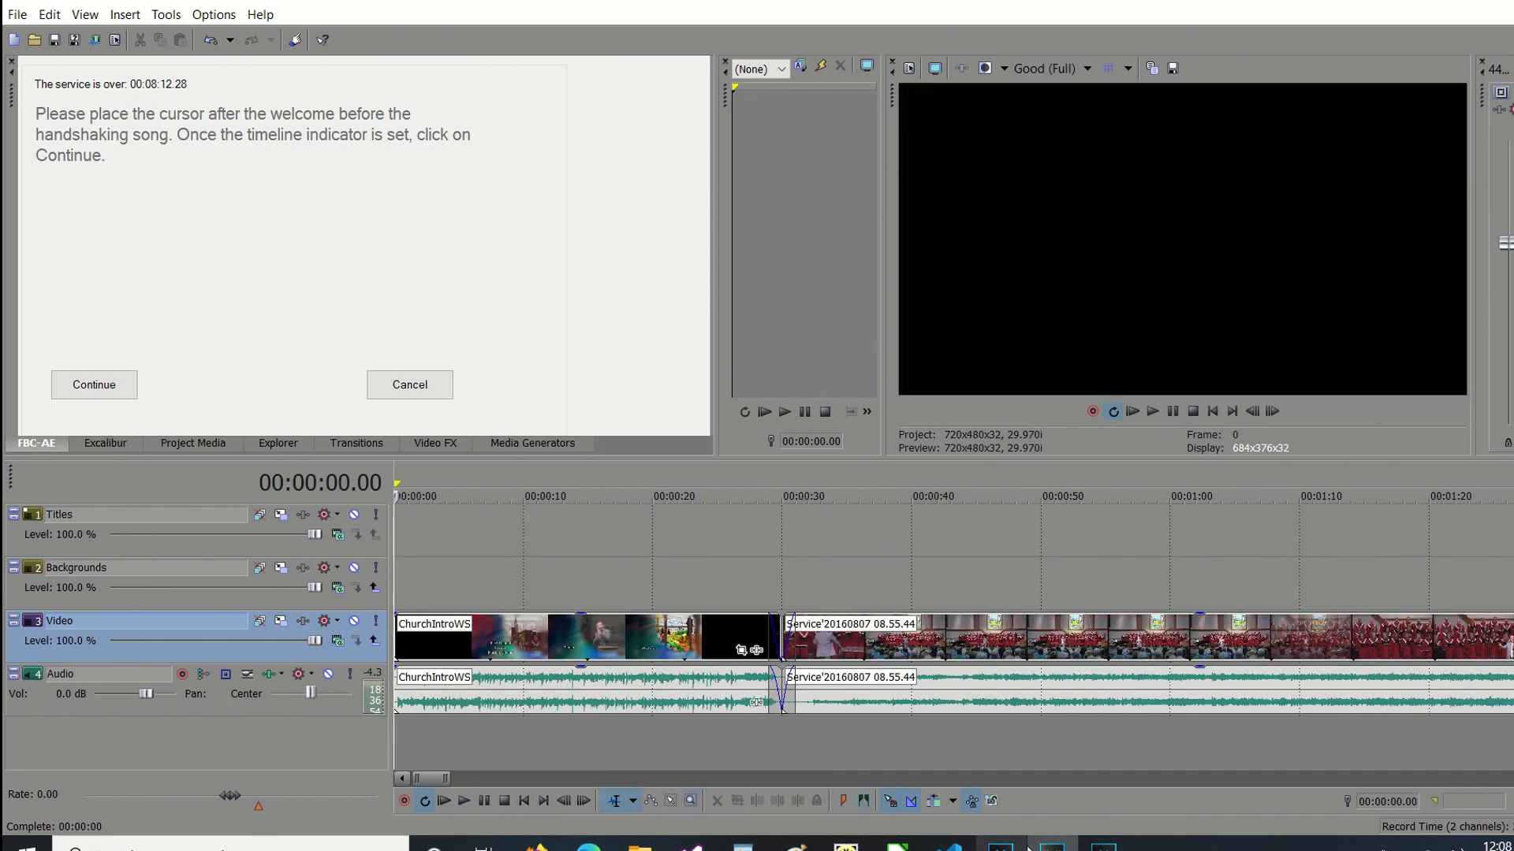
click(1266, 779)
click(1266, 779)
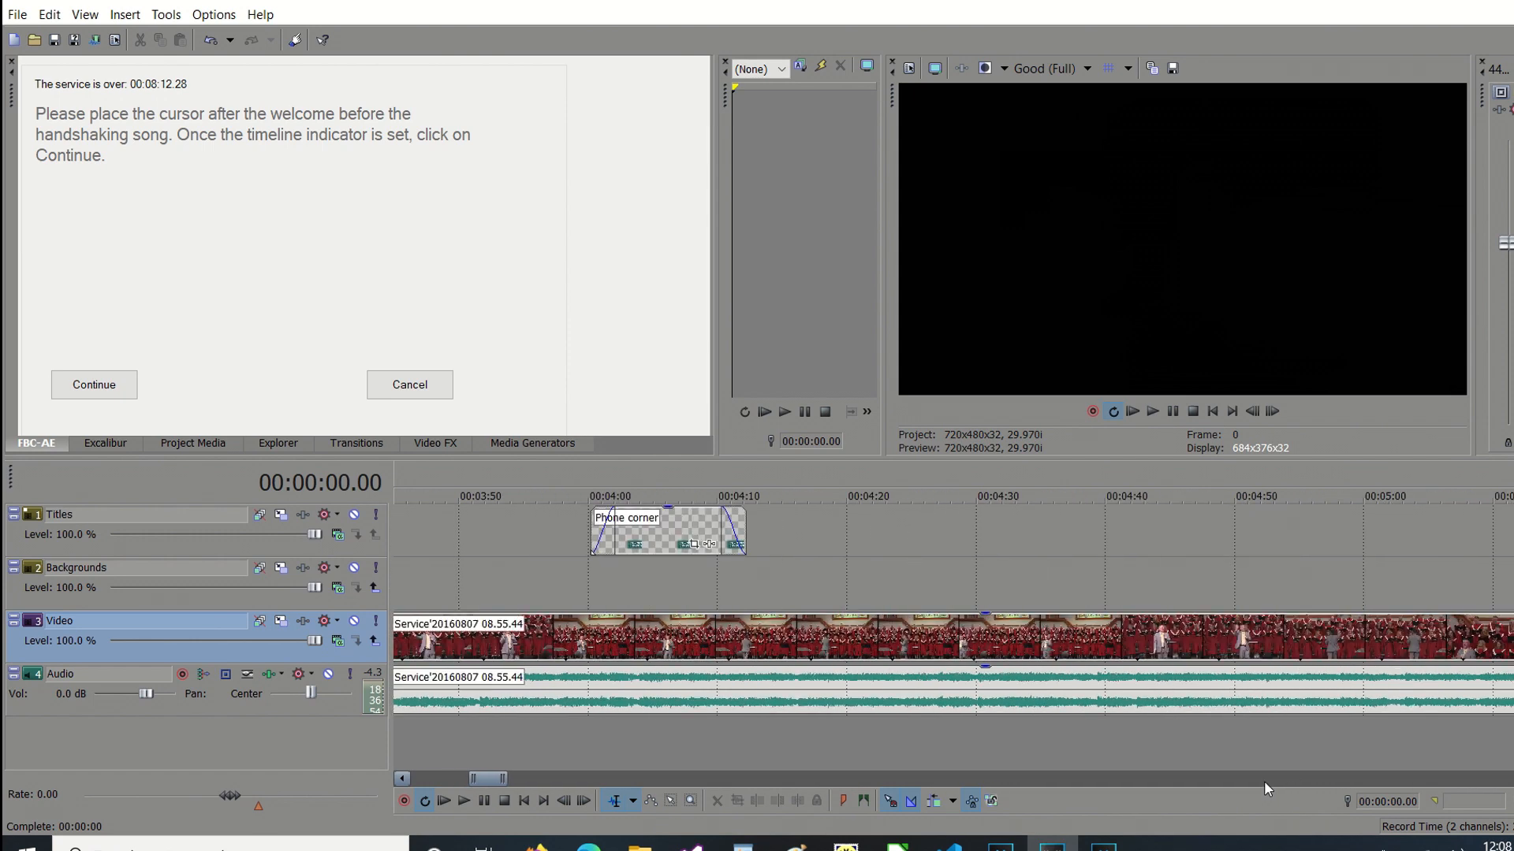
click(1341, 779)
click(1184, 769)
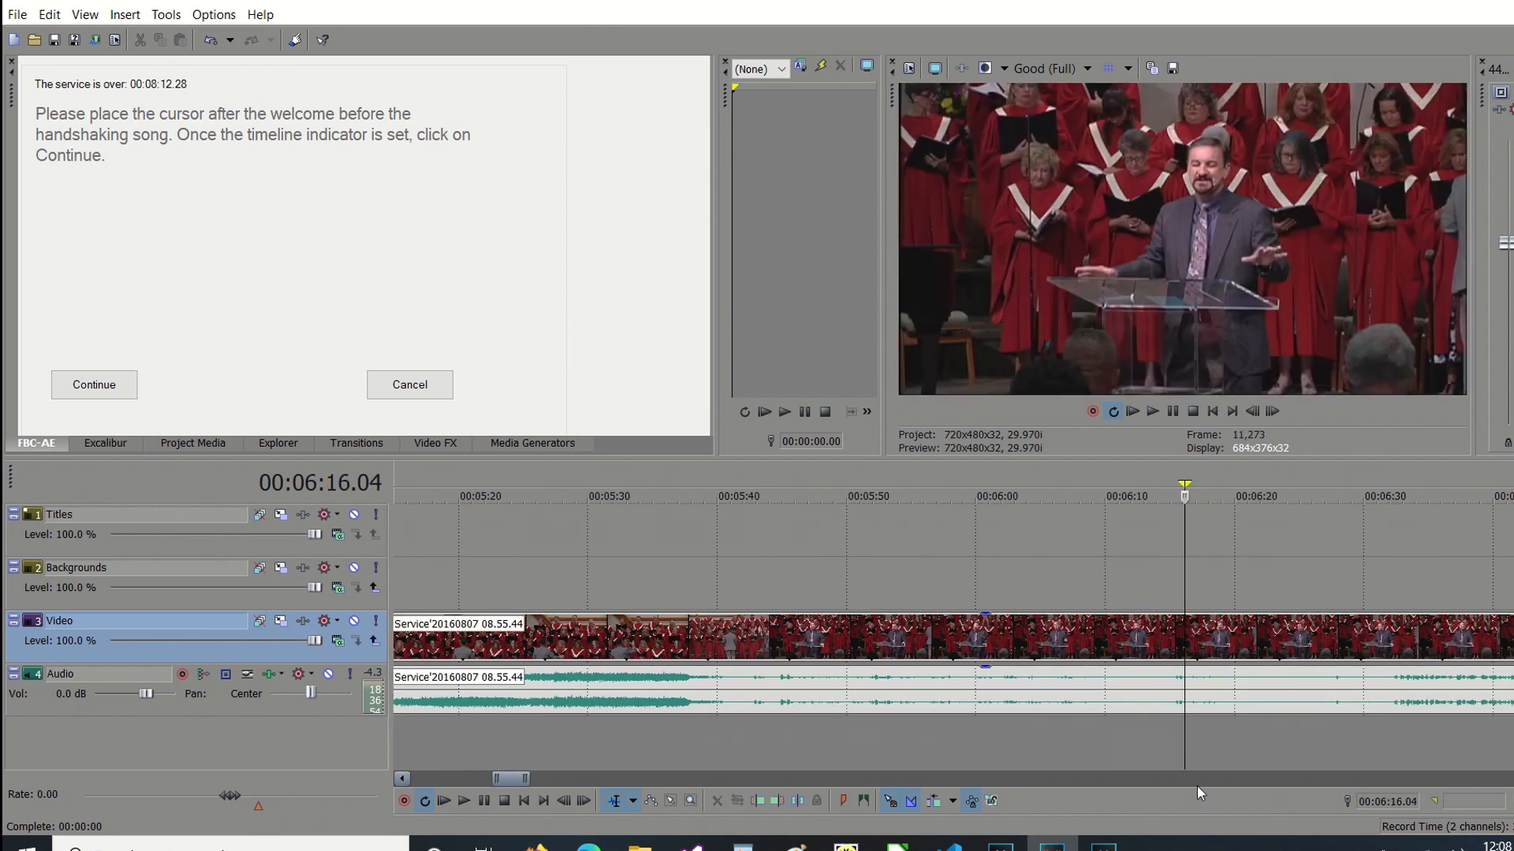
click(1252, 777)
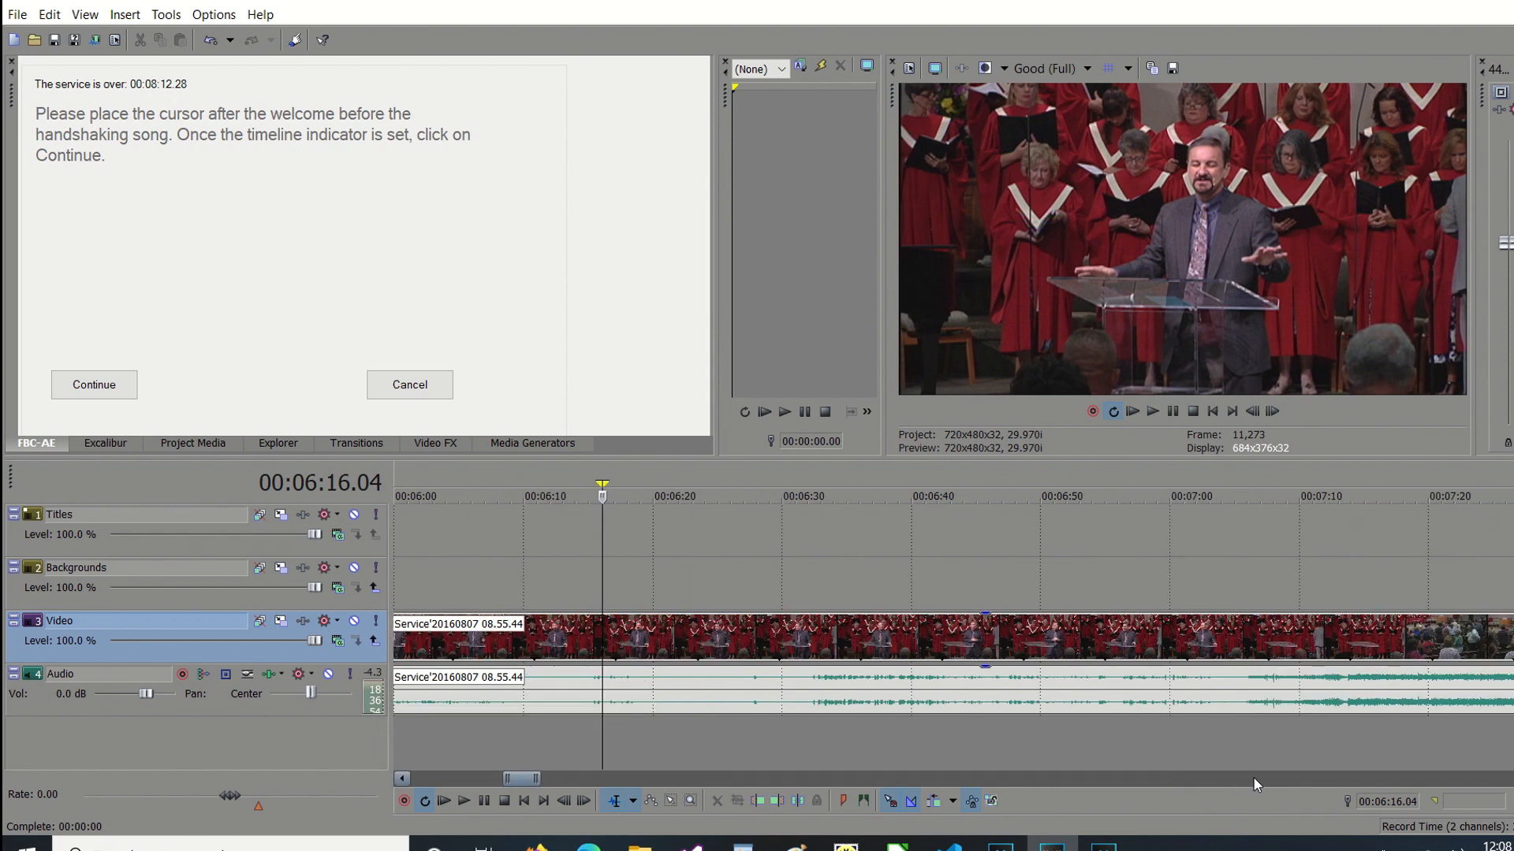
click(1214, 745)
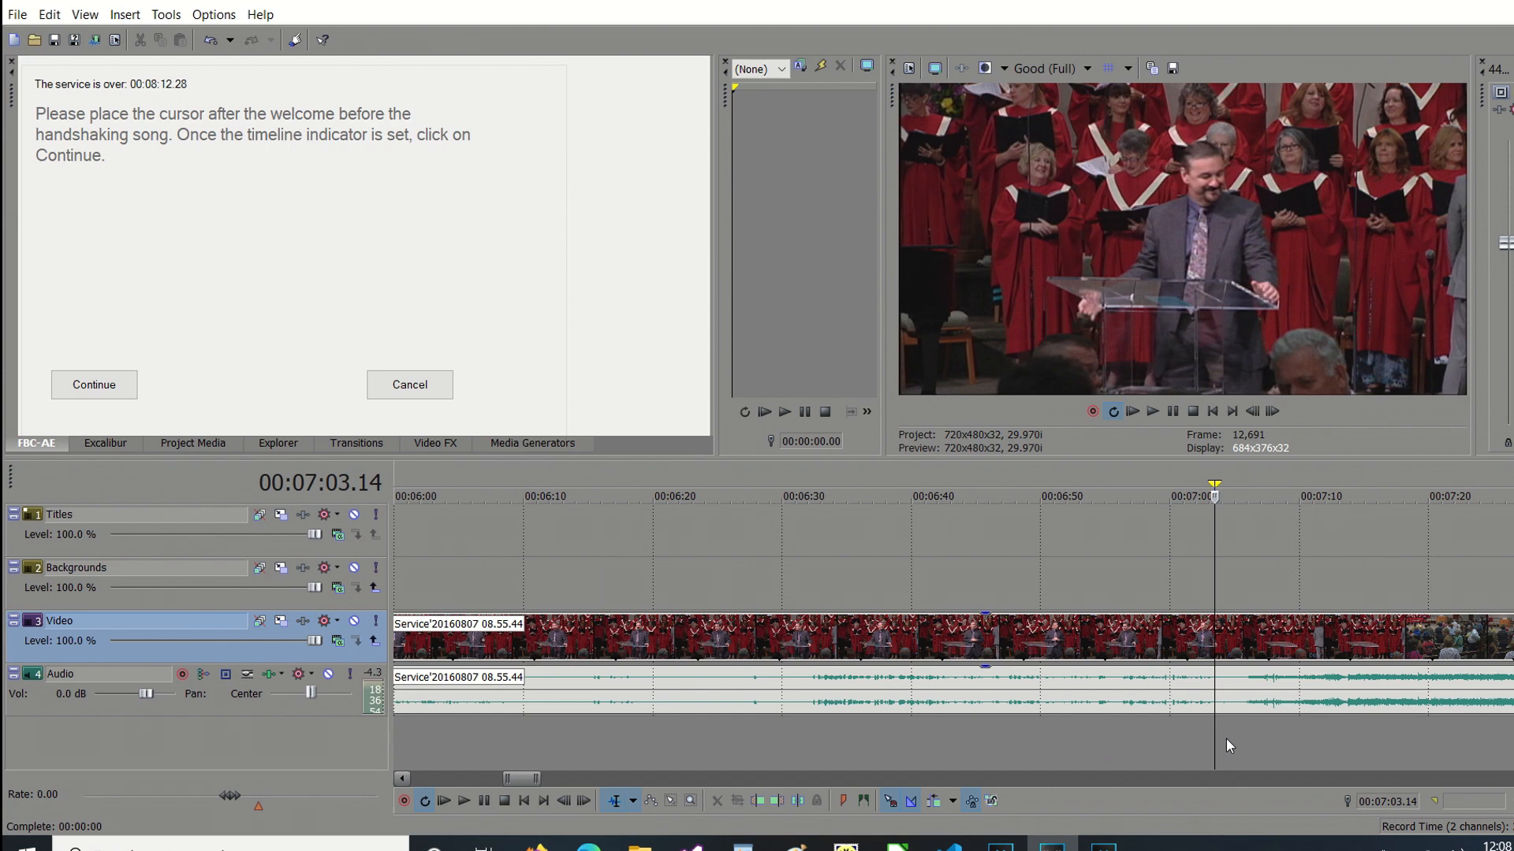
click(1222, 738)
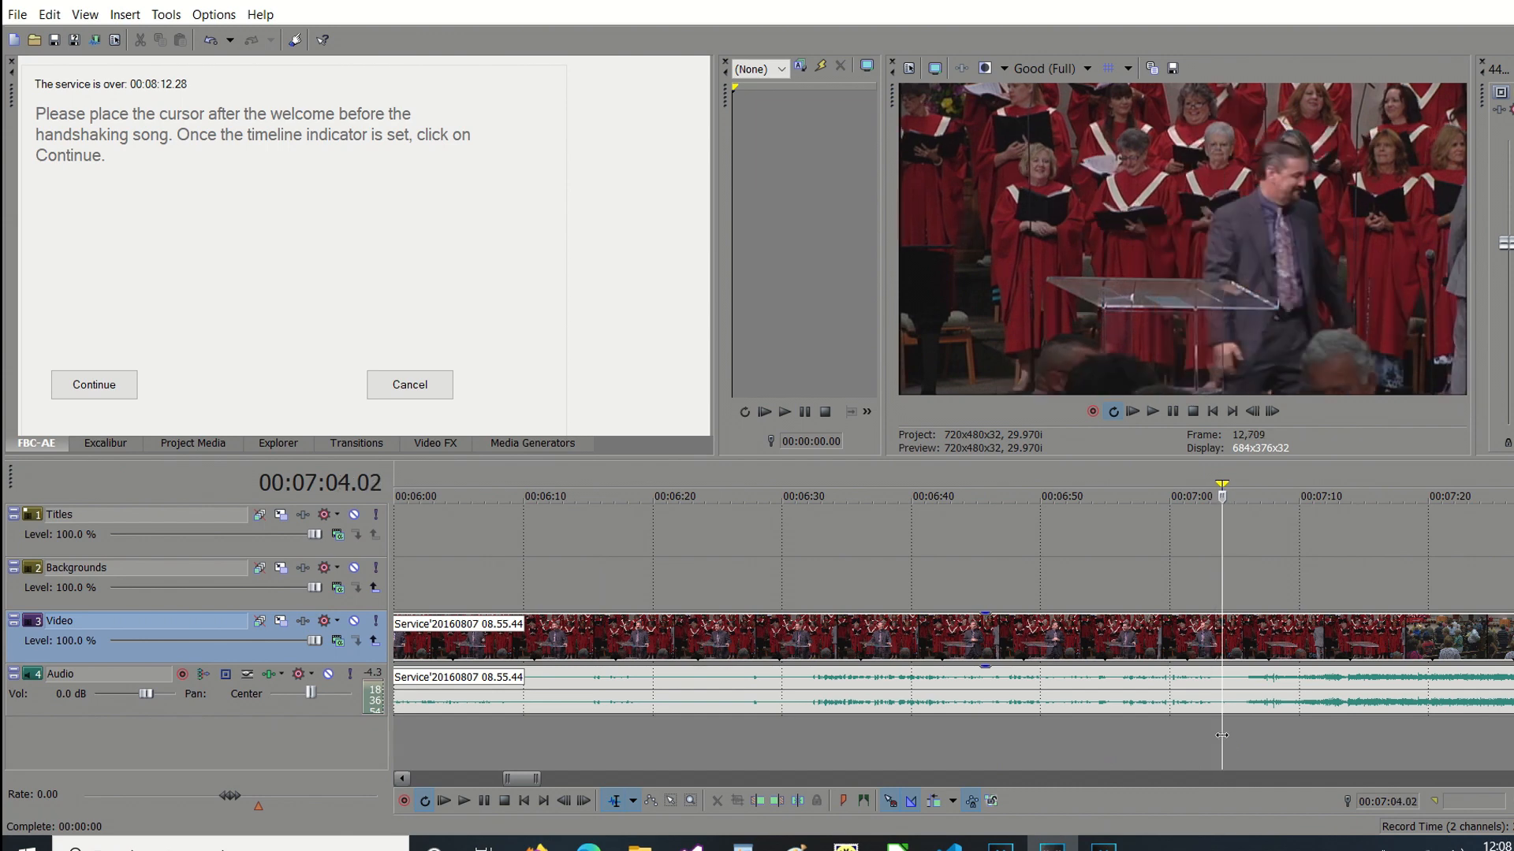
key(space)
key(Return)
click(1210, 744)
key(space)
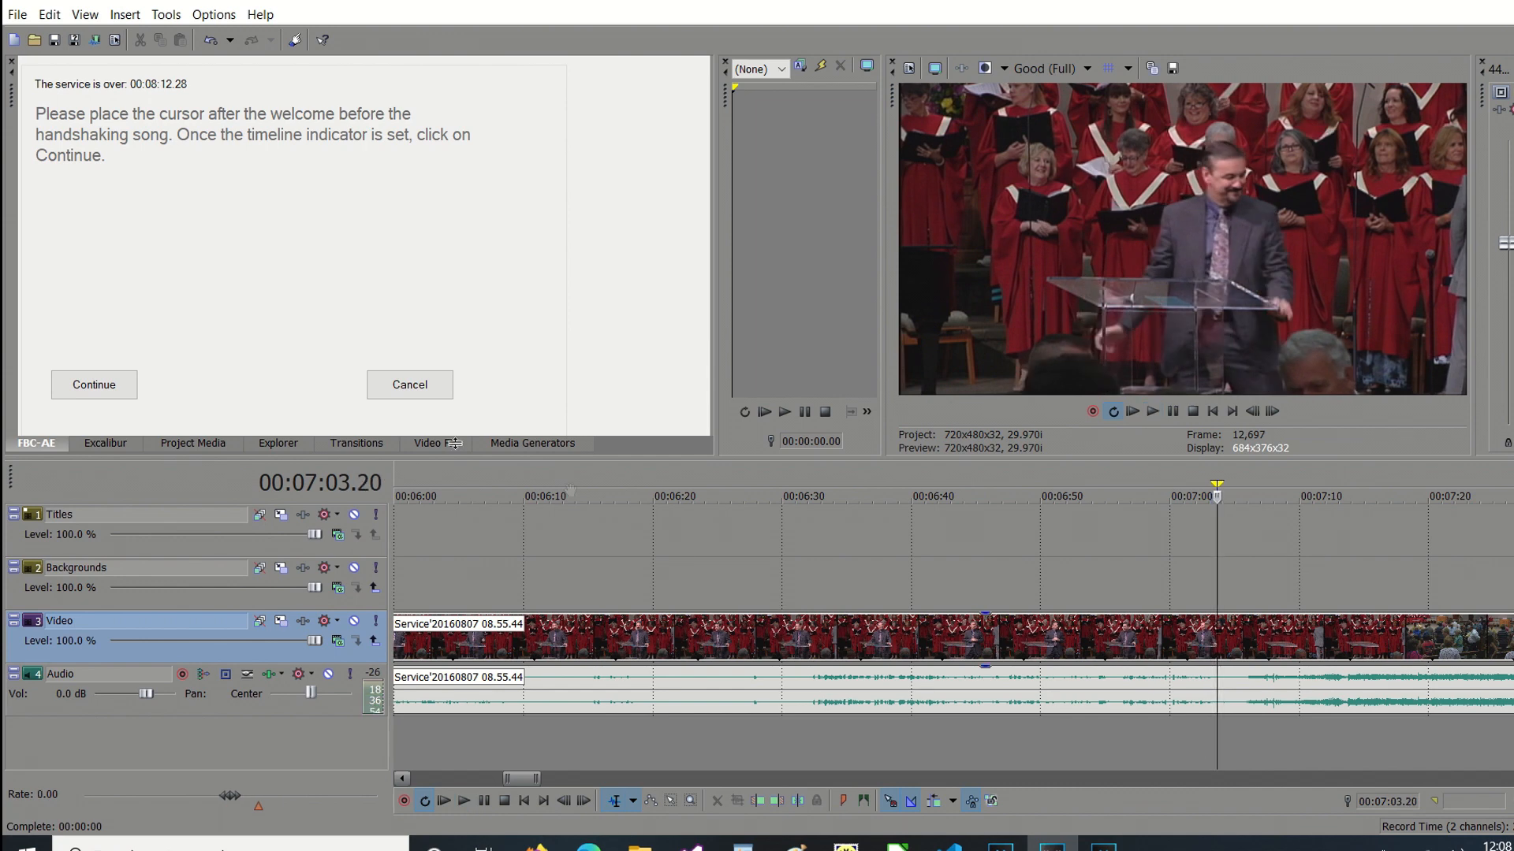
click(76, 385)
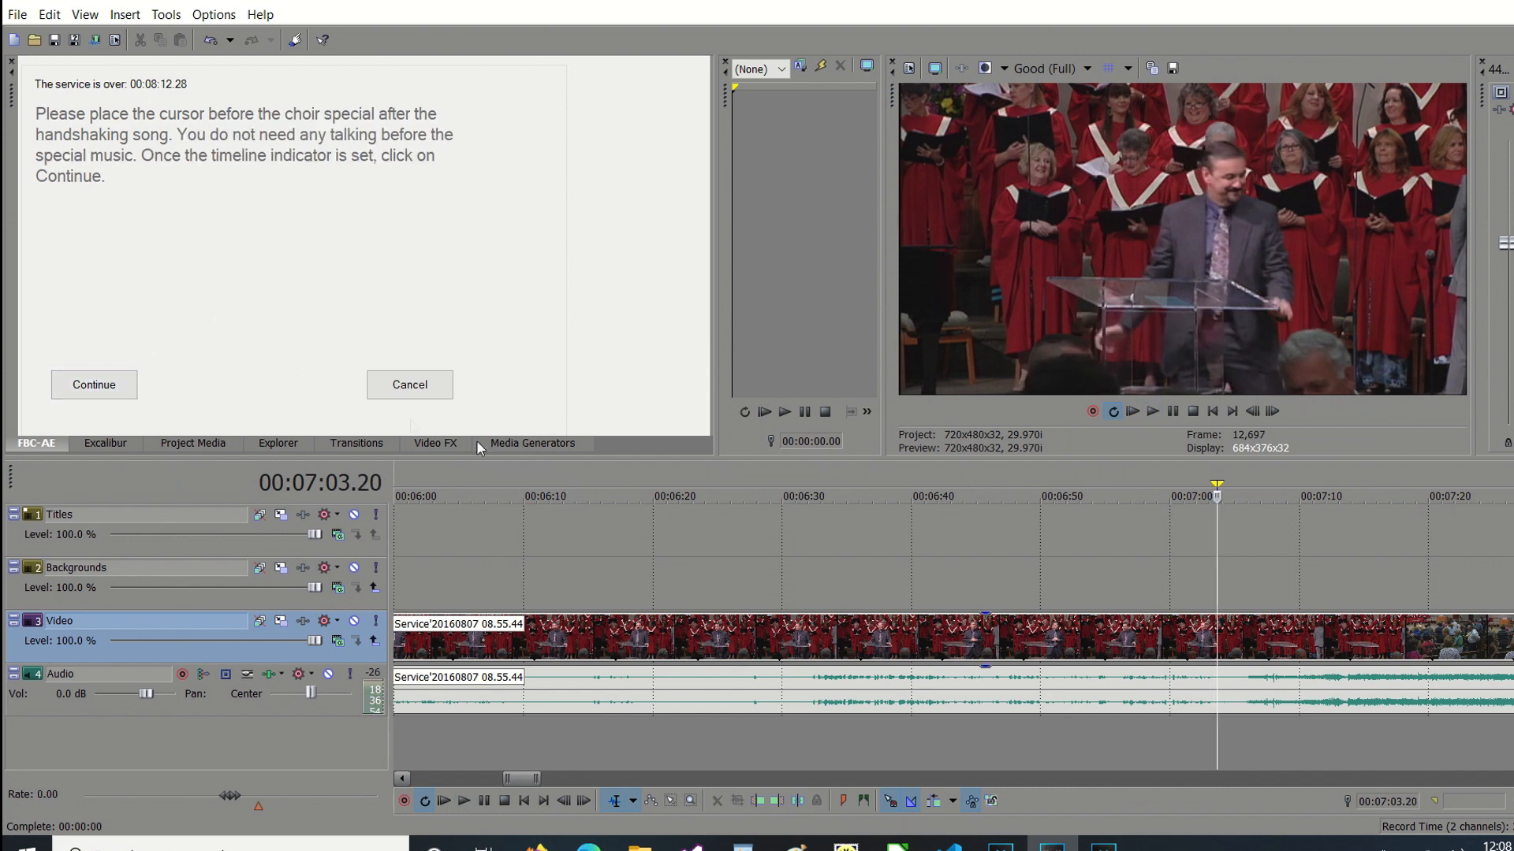
Mark the point before the choir special that follows the handshaking song at 00:12:31.05 and continue the assisted edit.
click(1266, 779)
click(1263, 776)
click(1263, 775)
click(1263, 776)
click(1263, 776)
click(1263, 775)
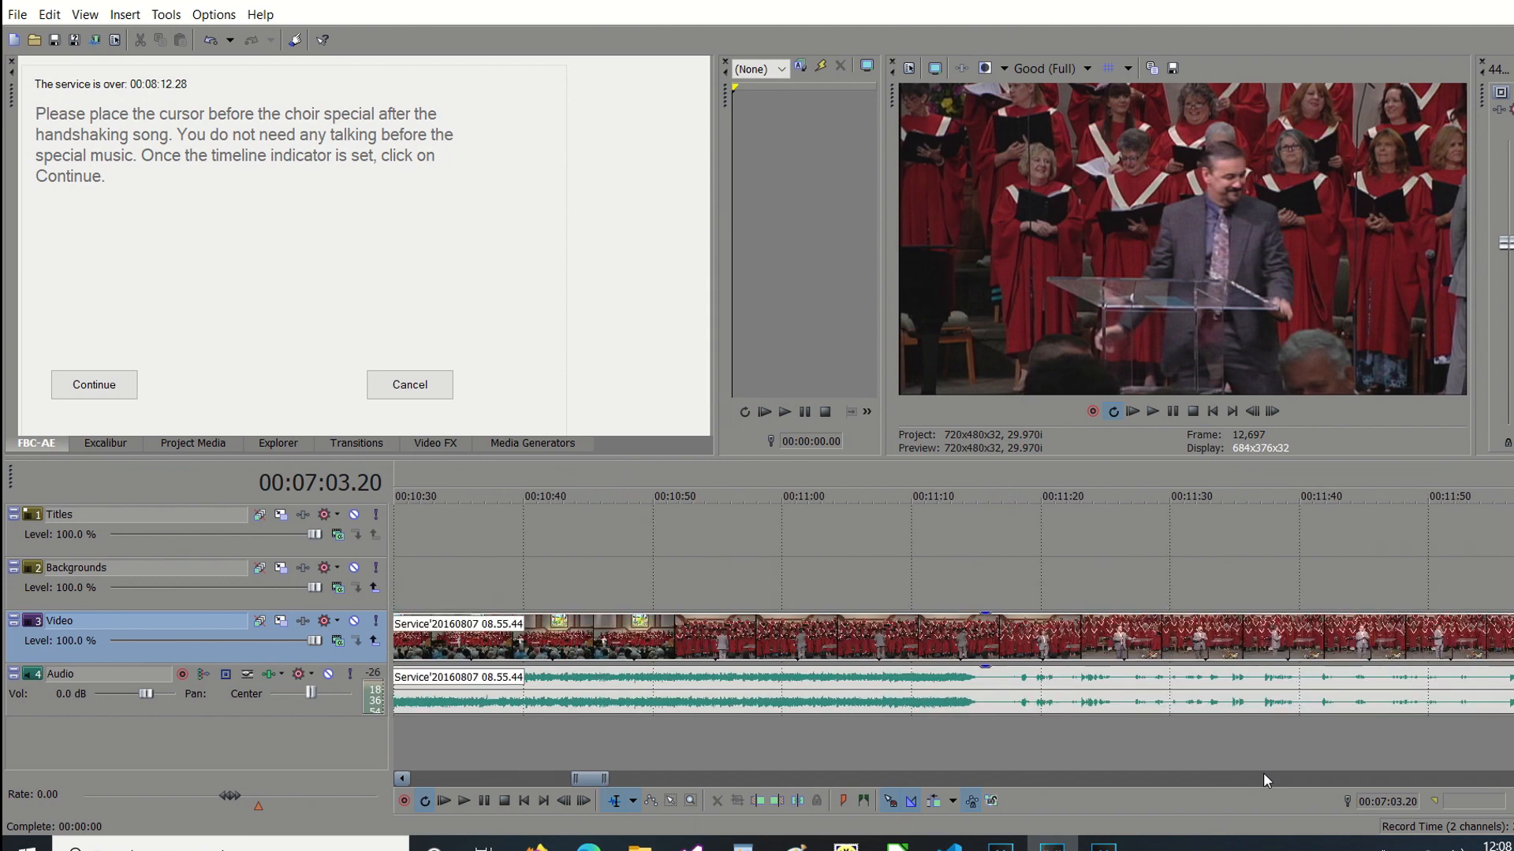
click(1263, 773)
click(929, 740)
key(space)
key(space)
click(1104, 785)
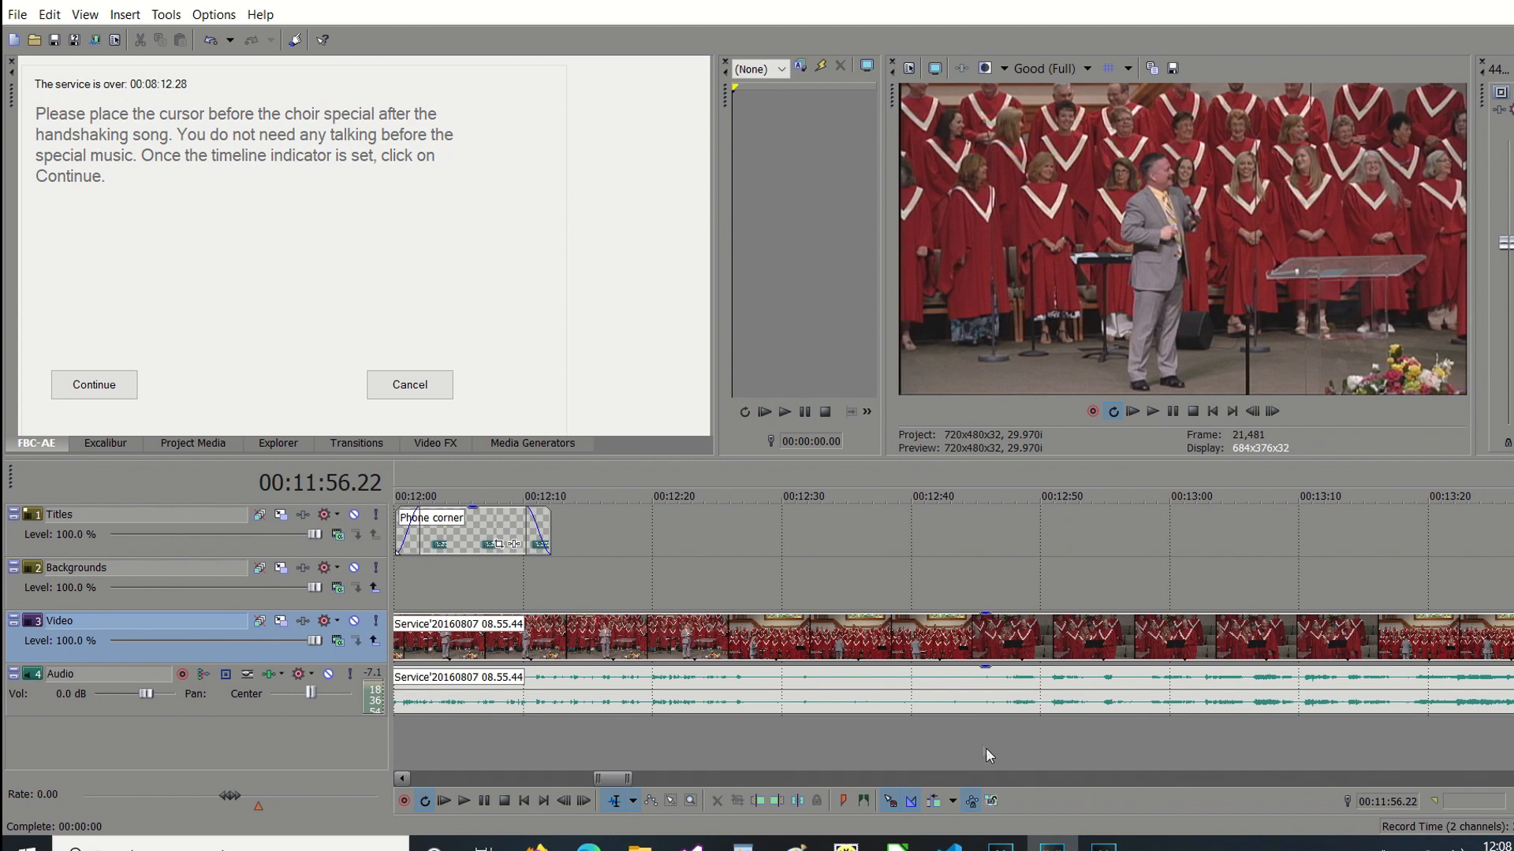
click(967, 736)
key(space)
click(920, 732)
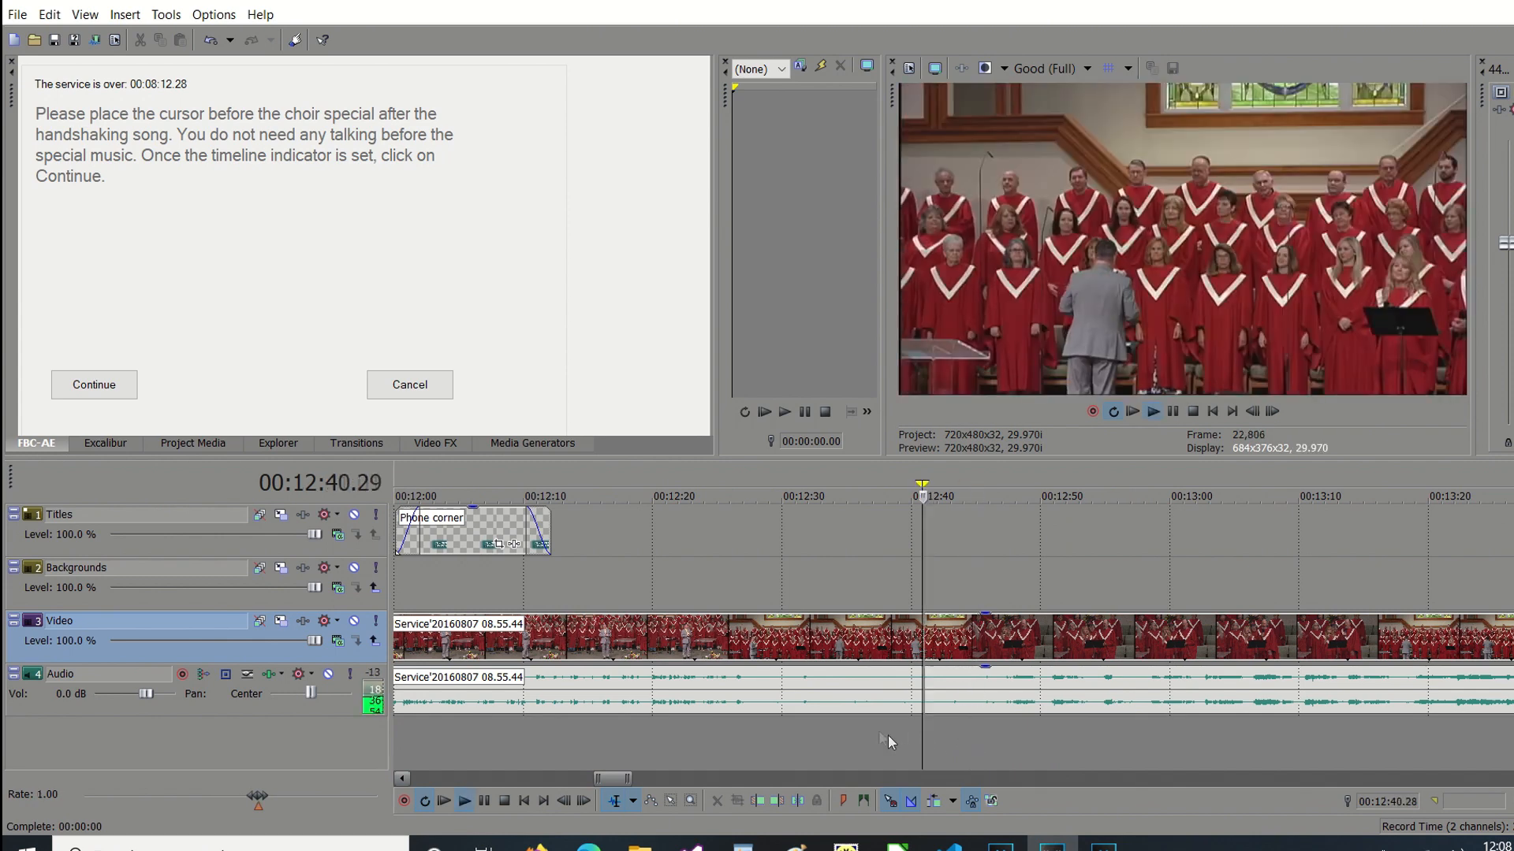
click(877, 731)
click(815, 737)
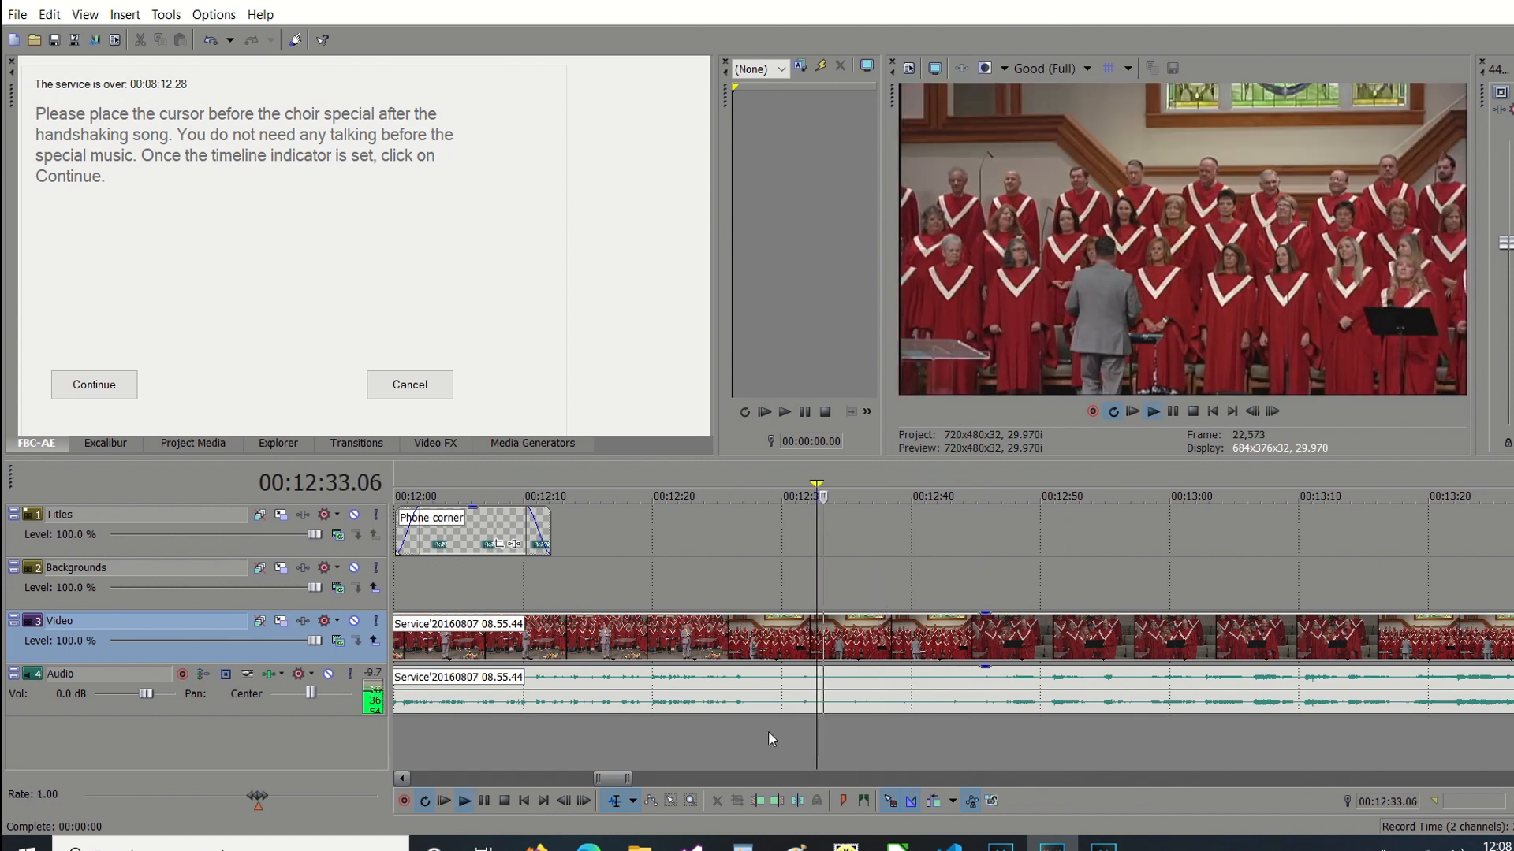
click(758, 732)
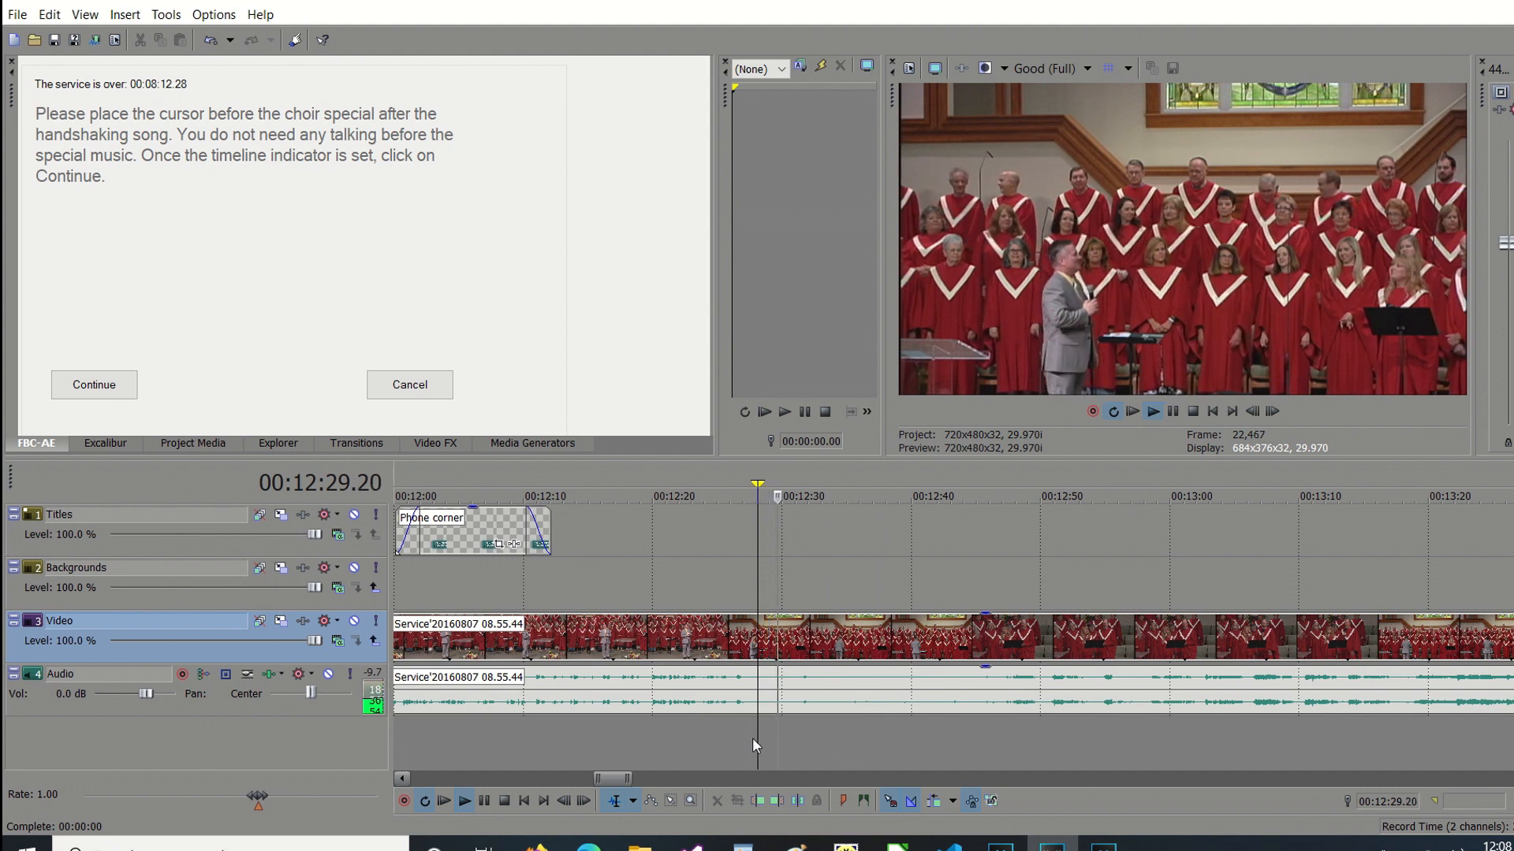
key(Return)
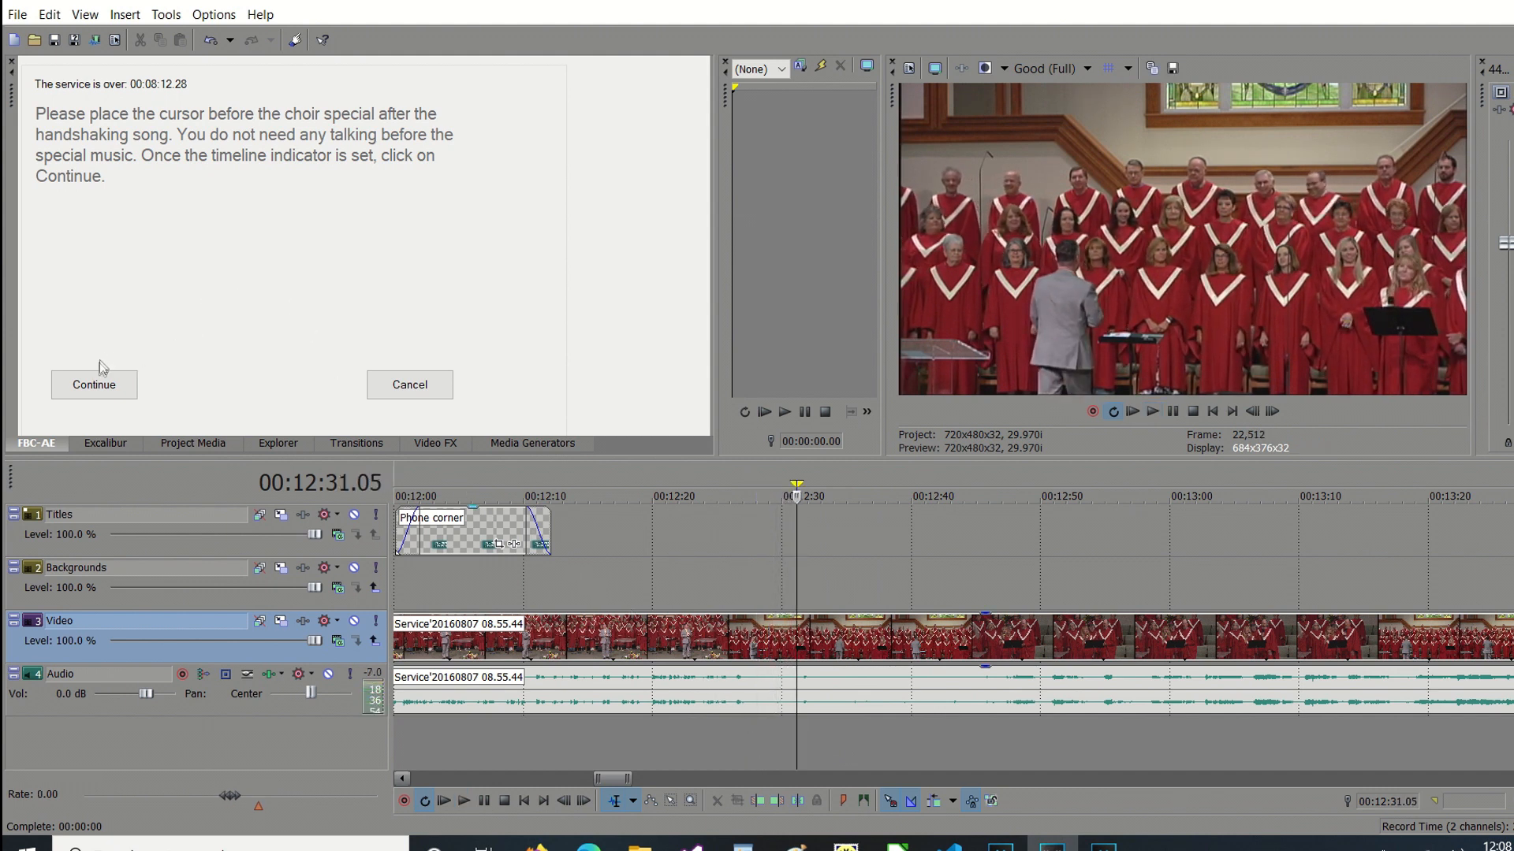
click(78, 384)
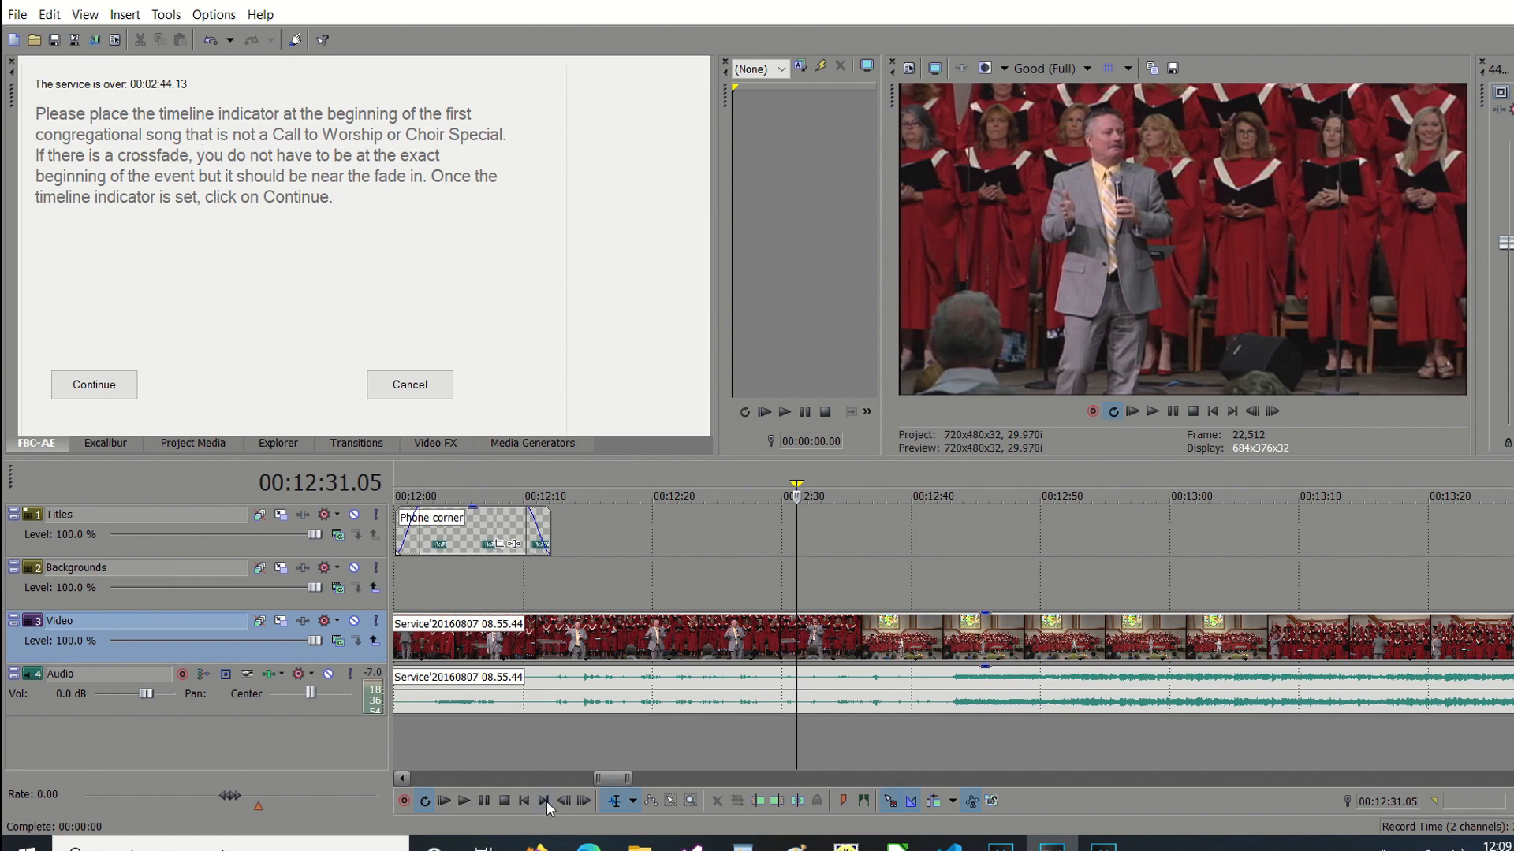
Mark the beginning of the first congregational song at 00:00:30.27, just after the church intro, and continue the assisted edit.
click(523, 802)
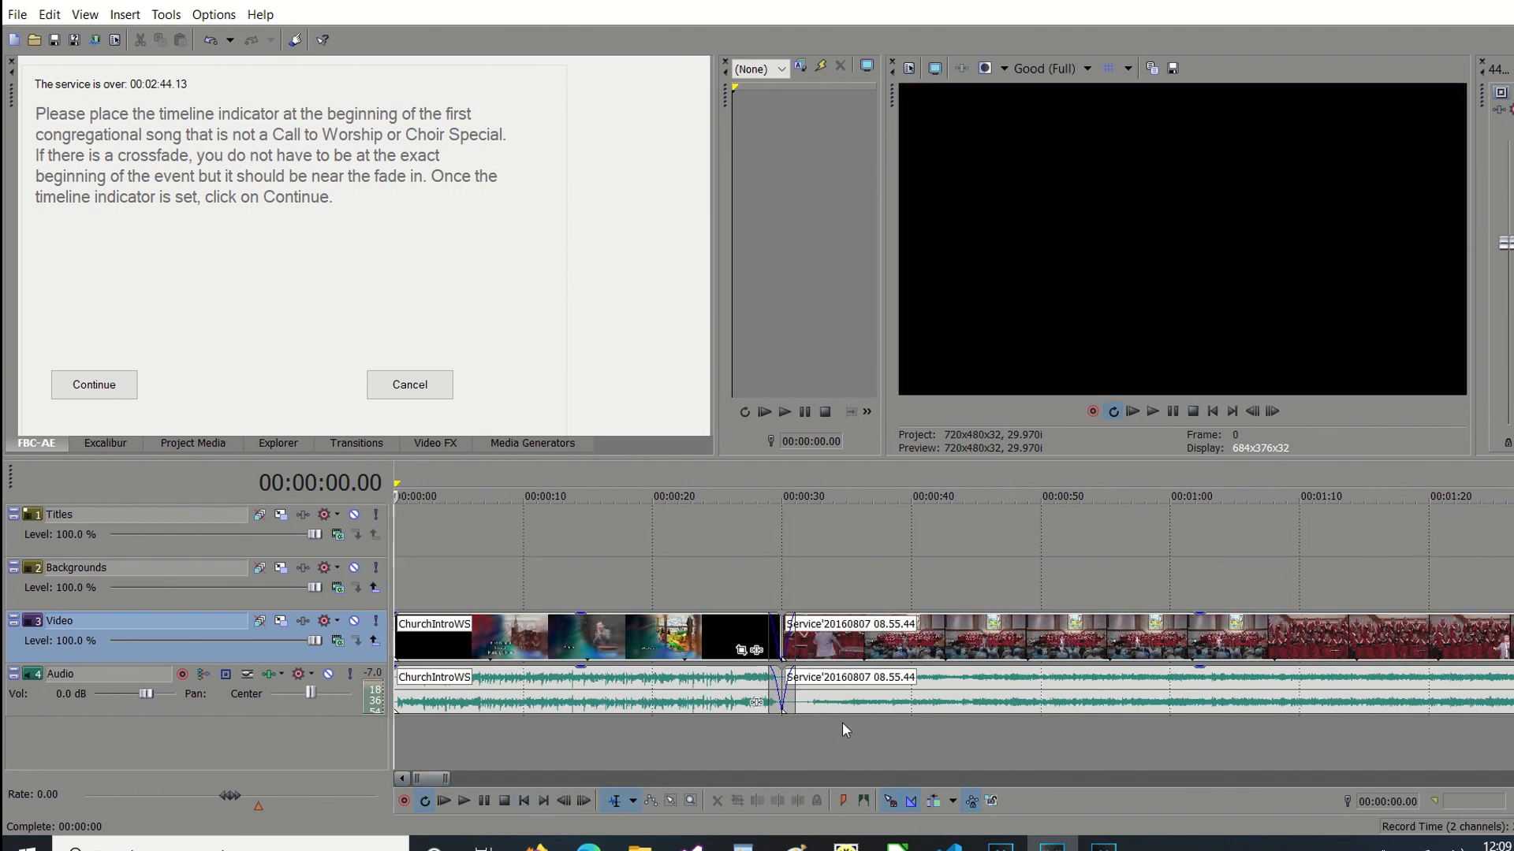
click(793, 731)
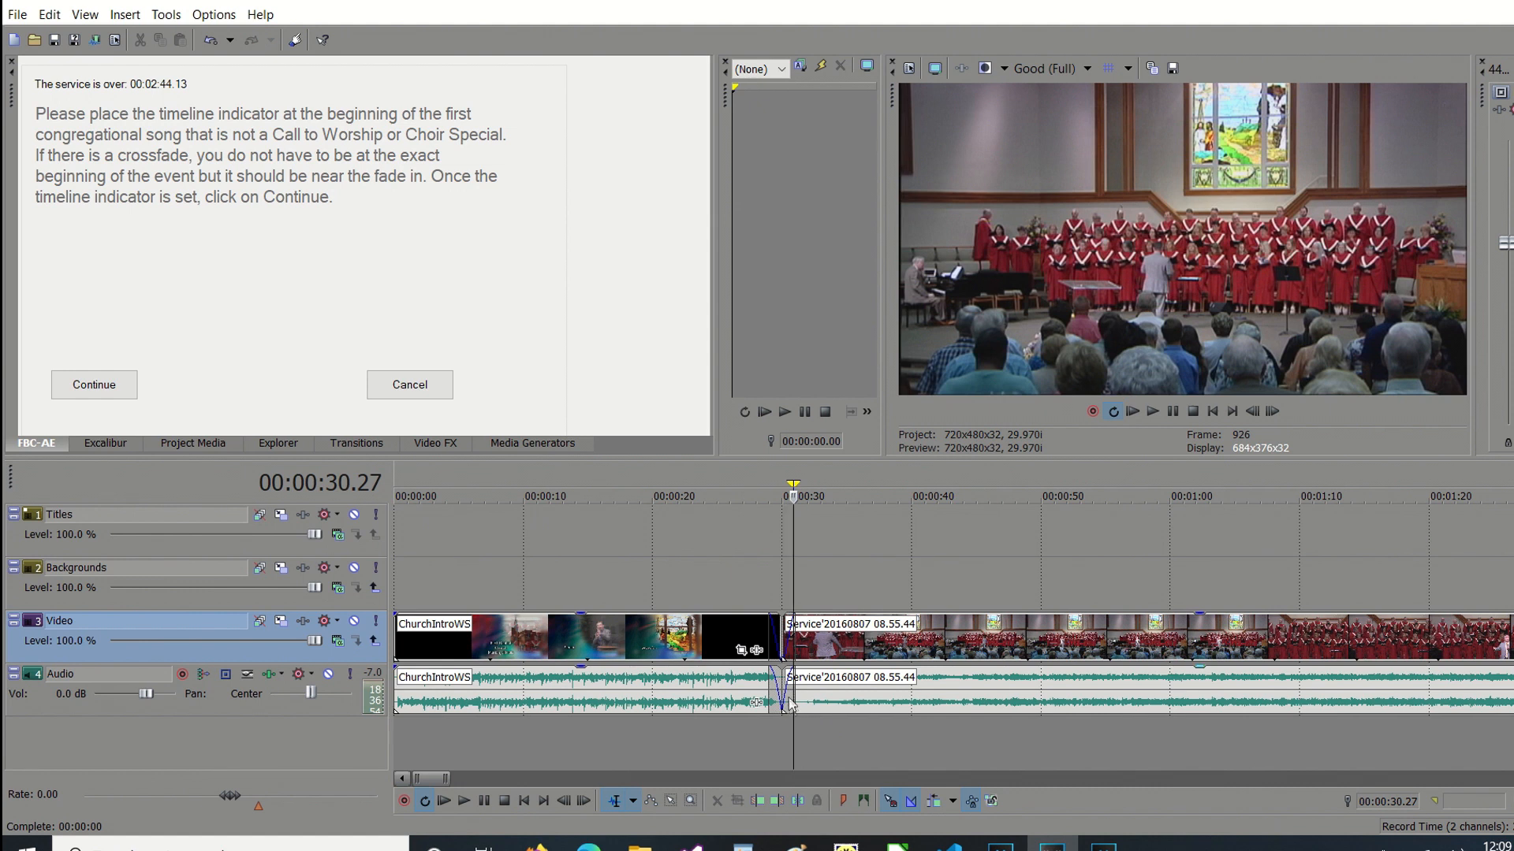
click(93, 384)
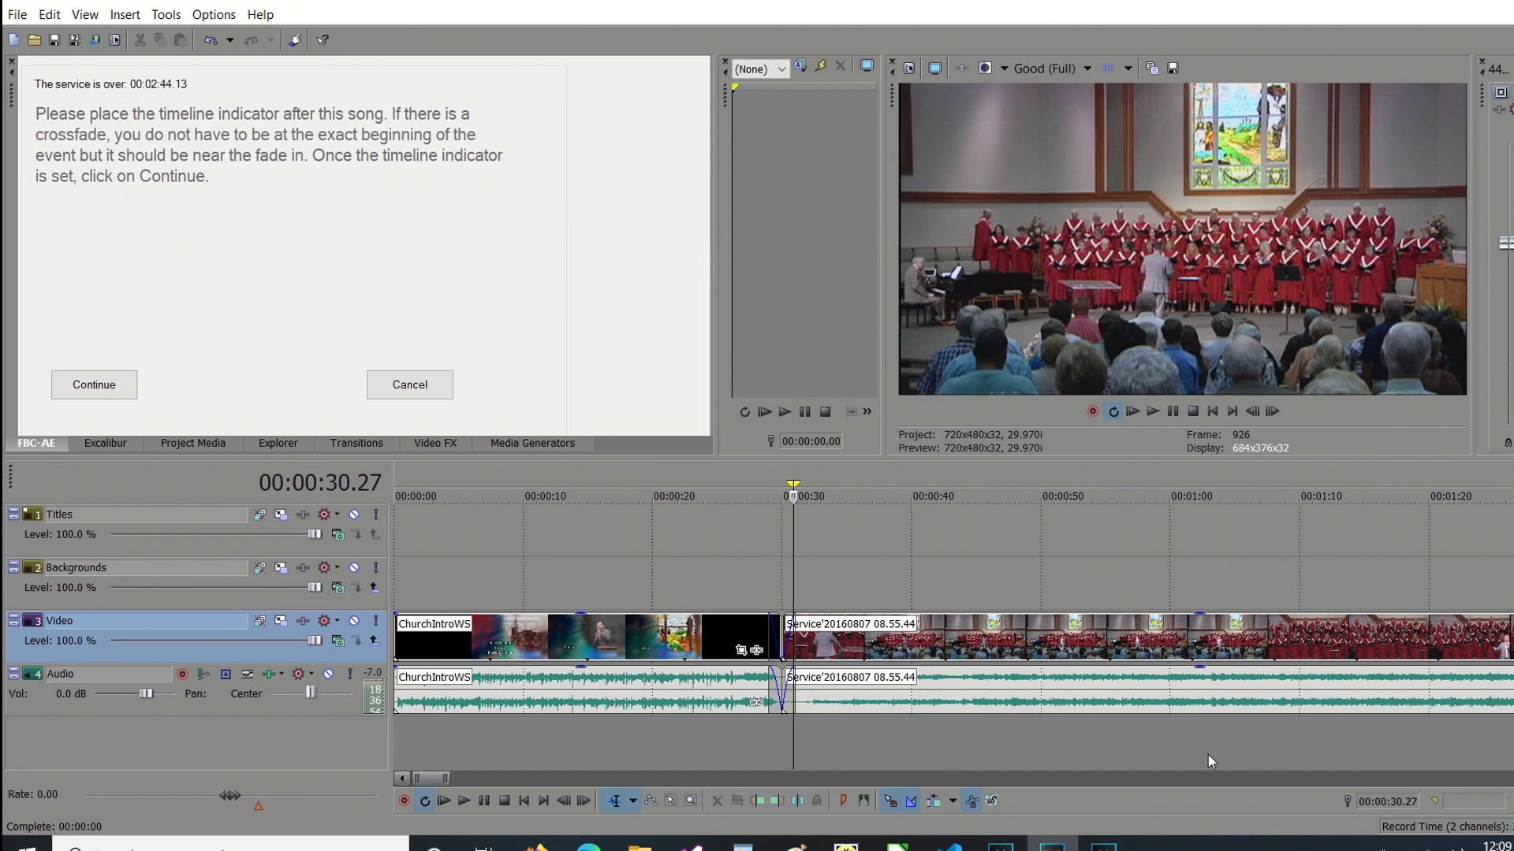
Mark the point after the first congregational song at 00:05:44.26 and continue to finish the assisted cuts.
click(1247, 778)
click(1246, 779)
click(1243, 779)
click(1243, 777)
click(1243, 778)
click(780, 740)
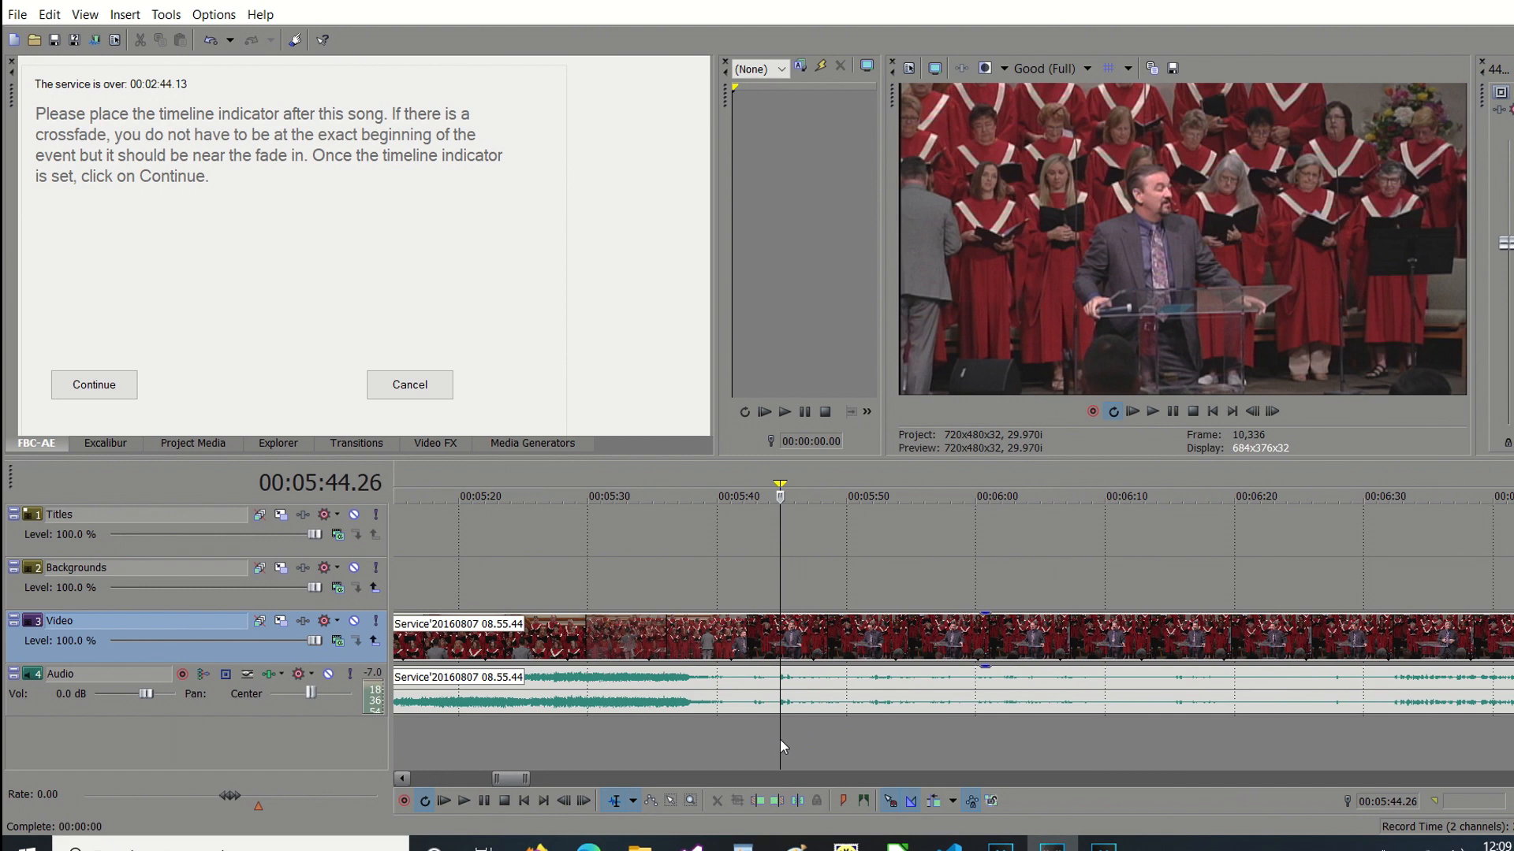
click(89, 381)
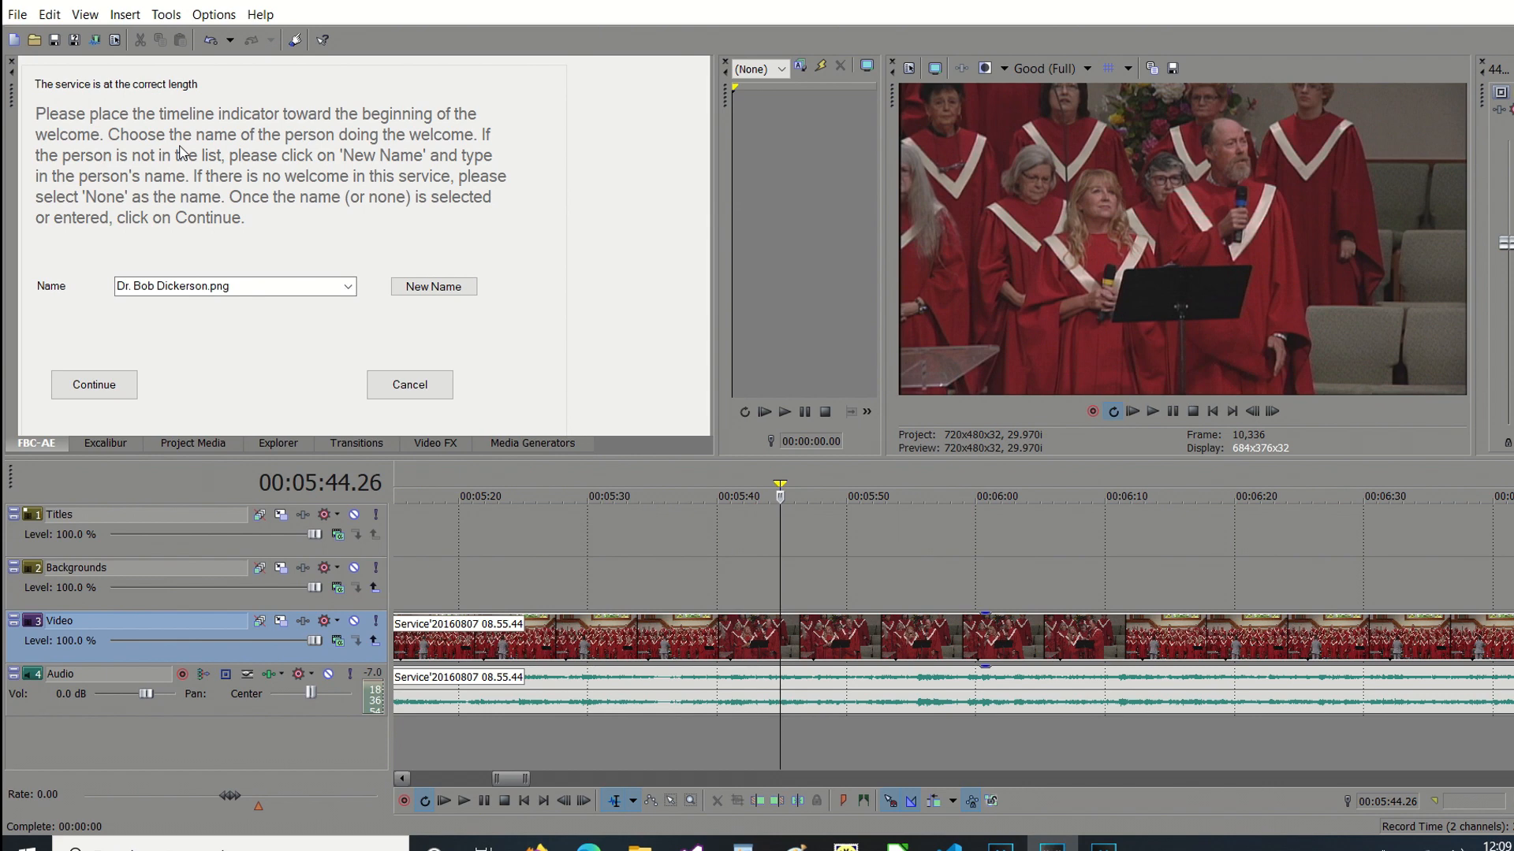
Play back the crossfade after the church intro and the cut between the welcome and the choir special.
click(524, 801)
click(783, 760)
key(space)
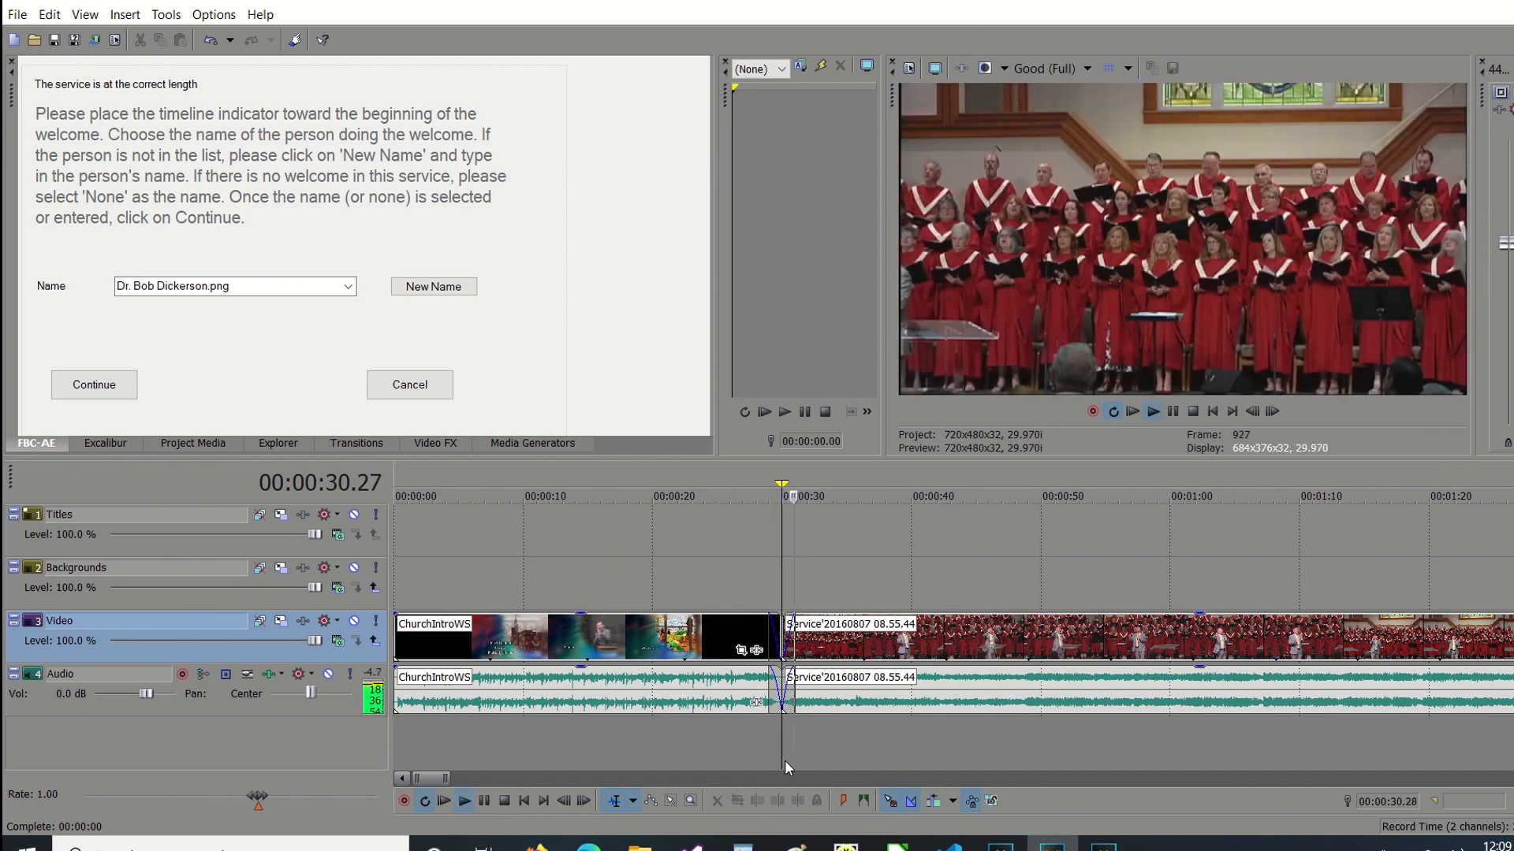
key(Return)
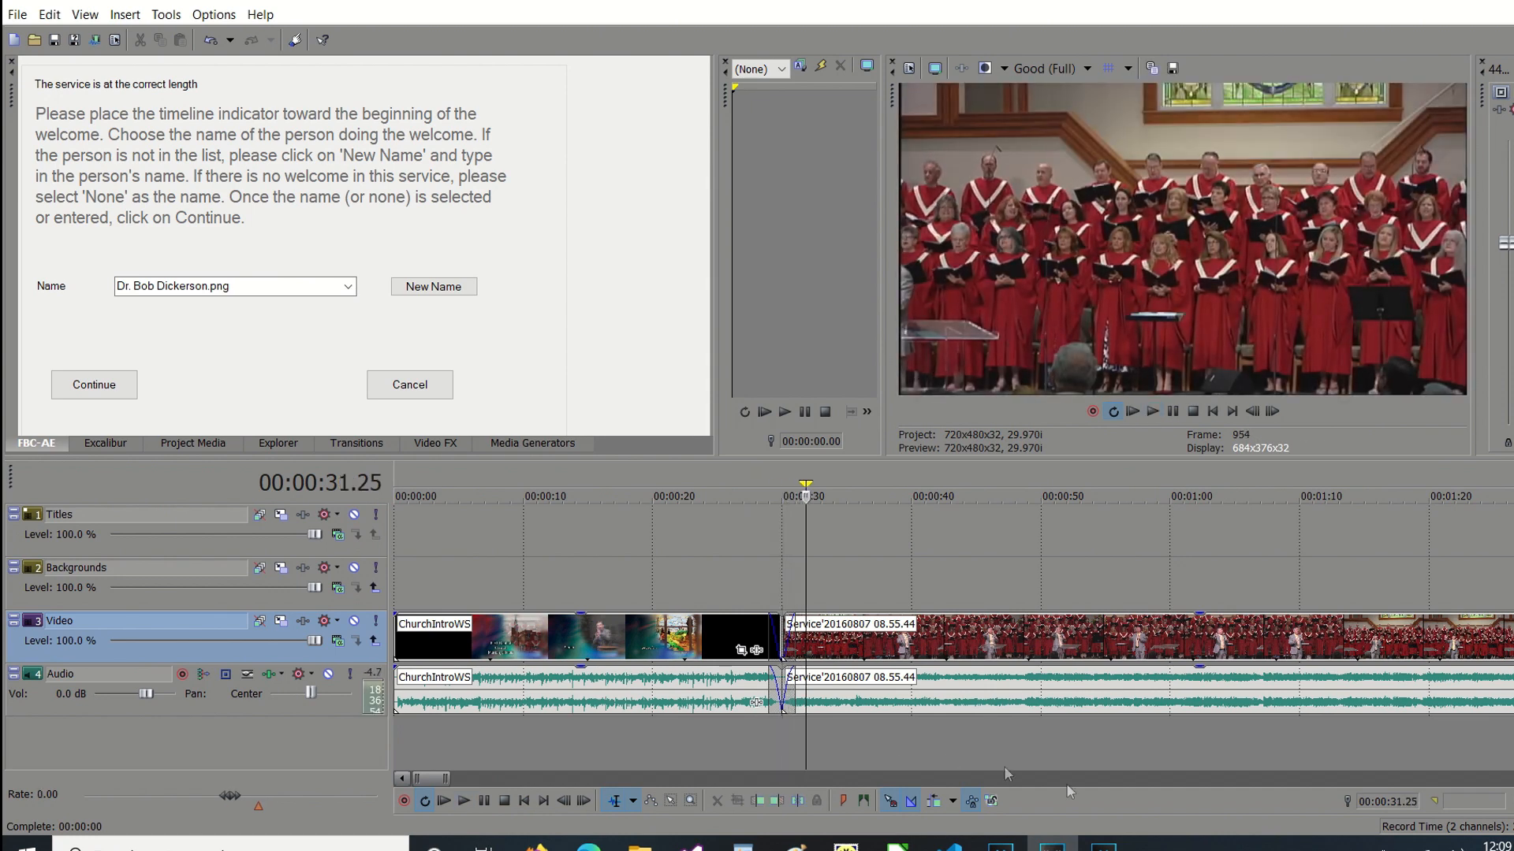
click(1267, 782)
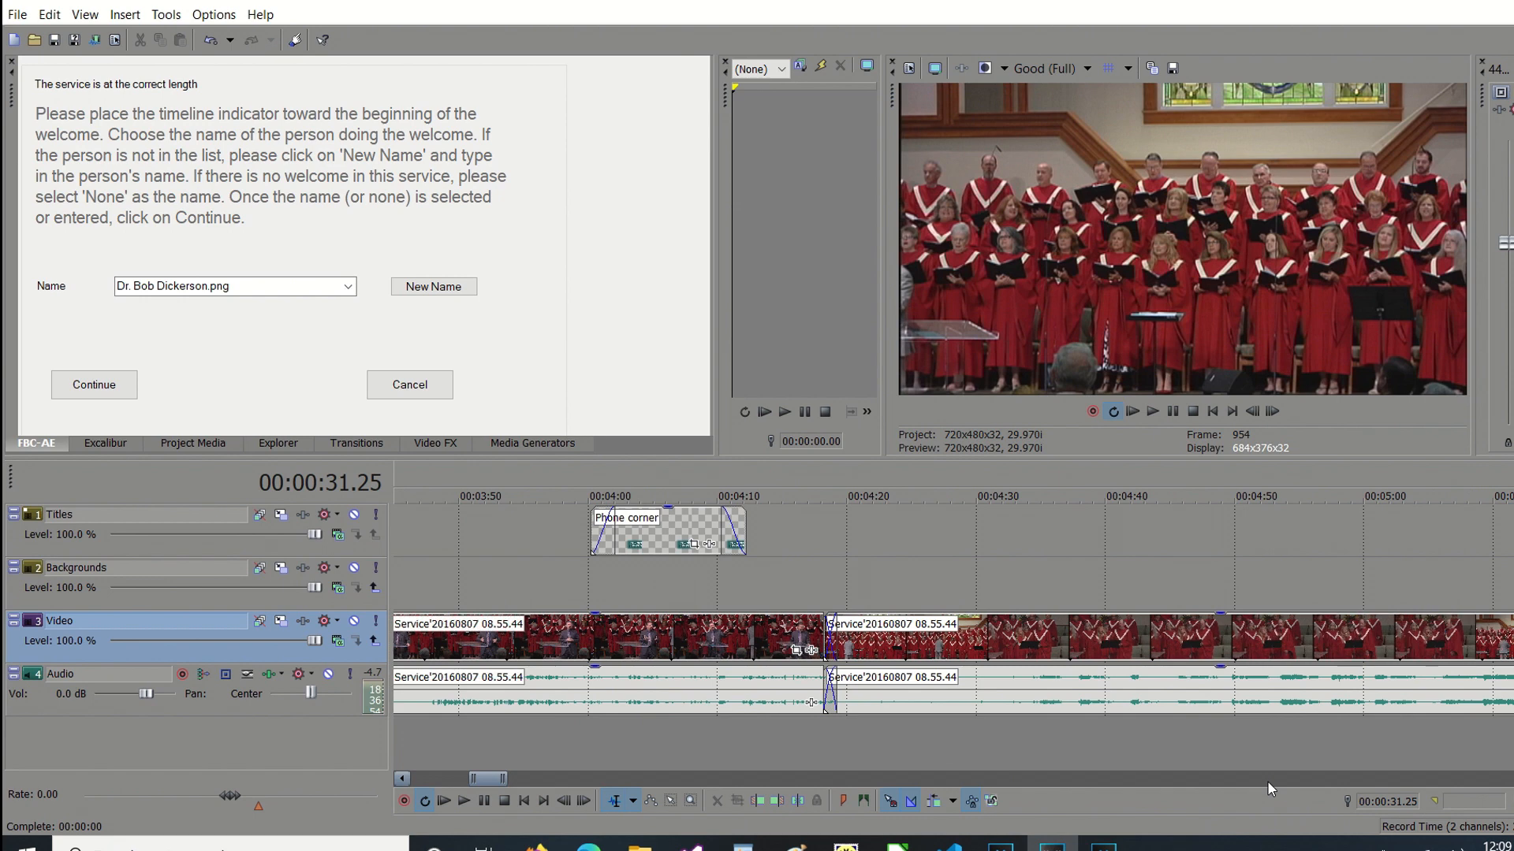
click(793, 736)
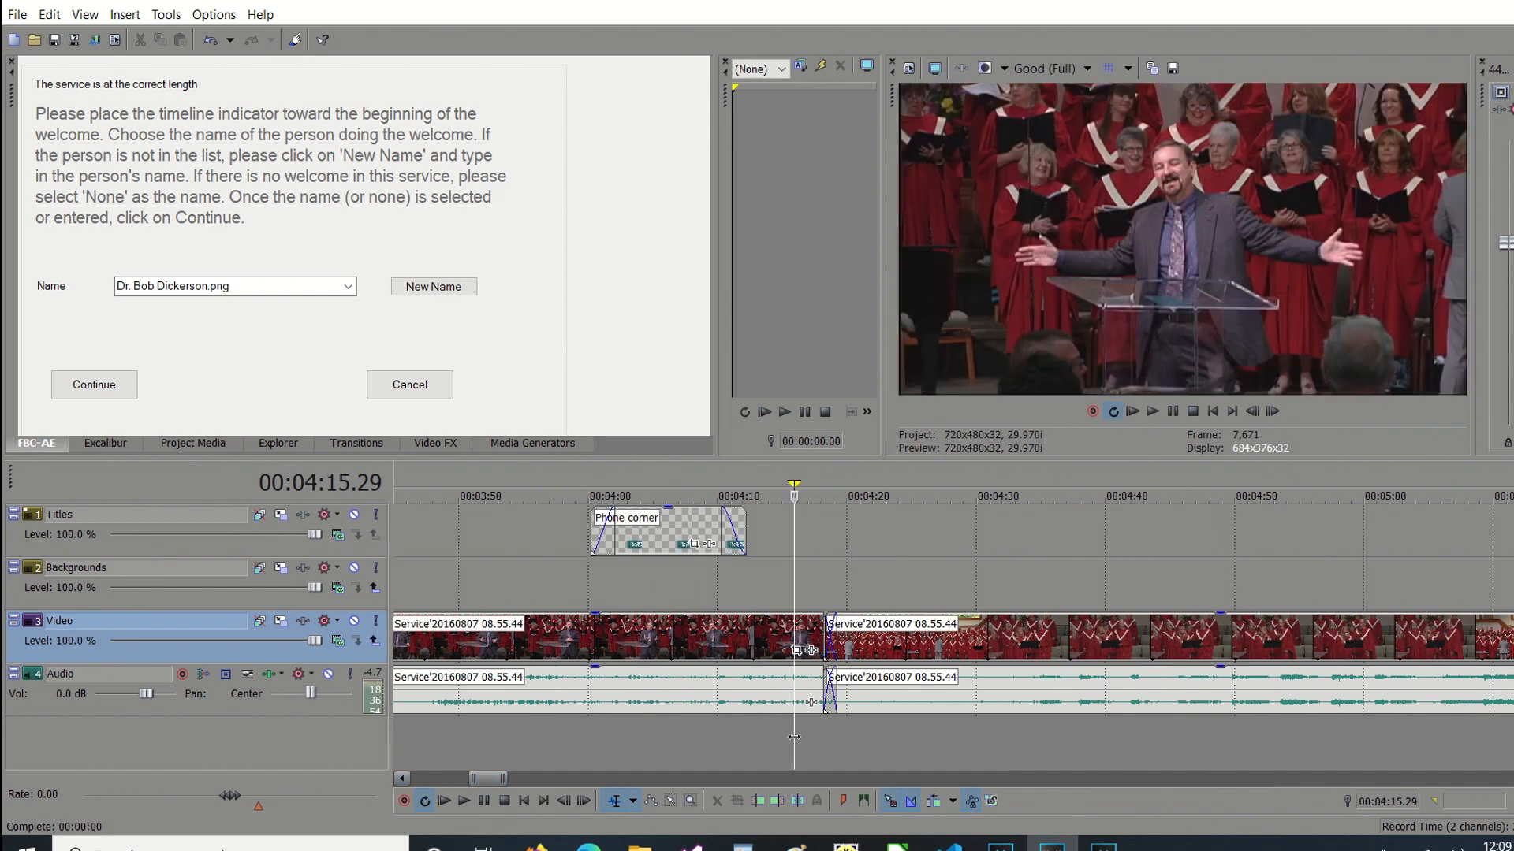
key(space)
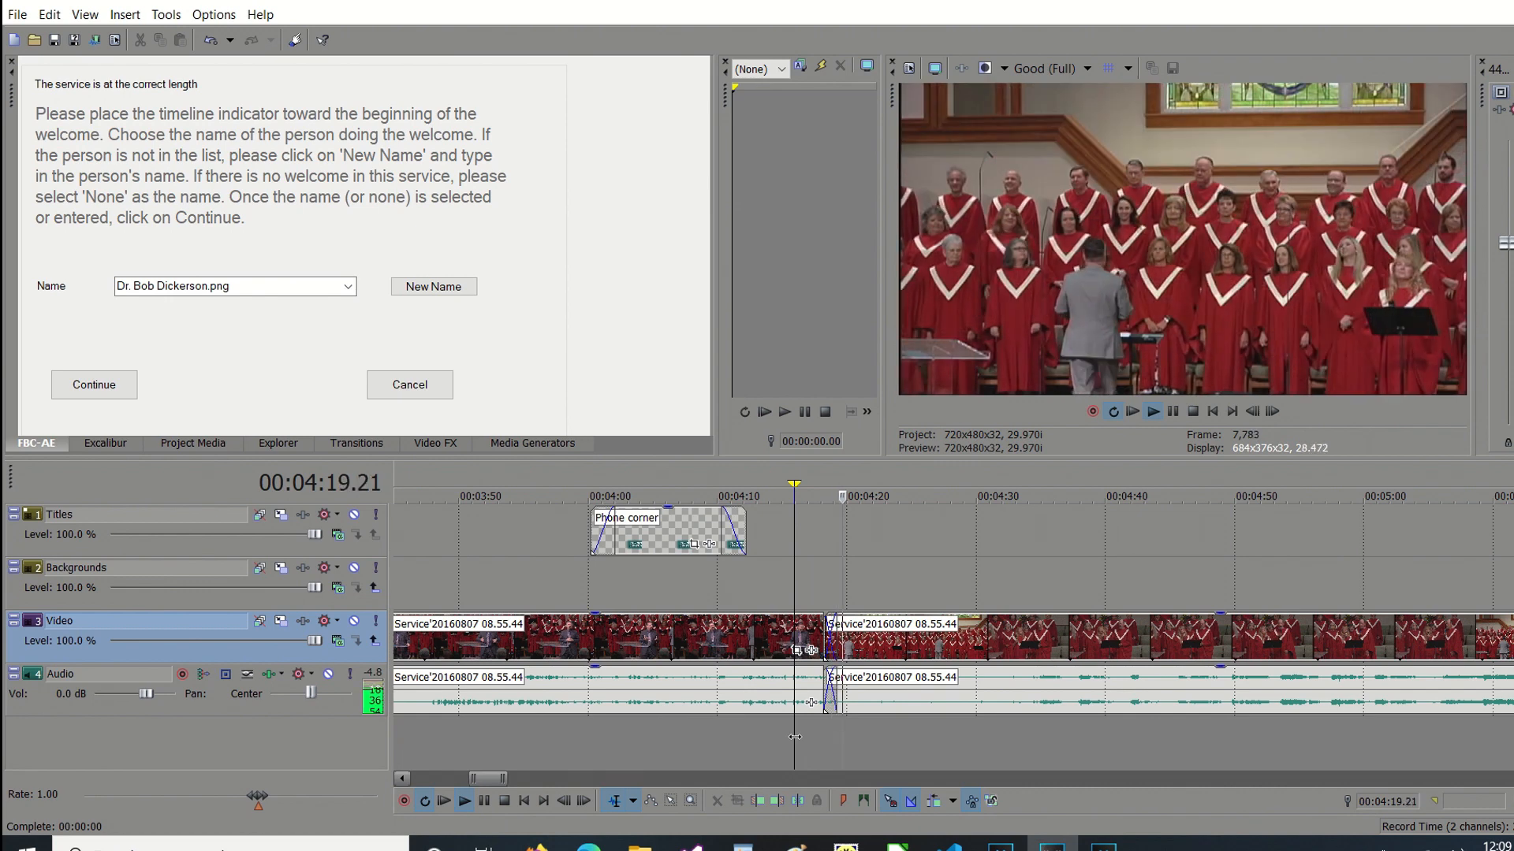
key(Return)
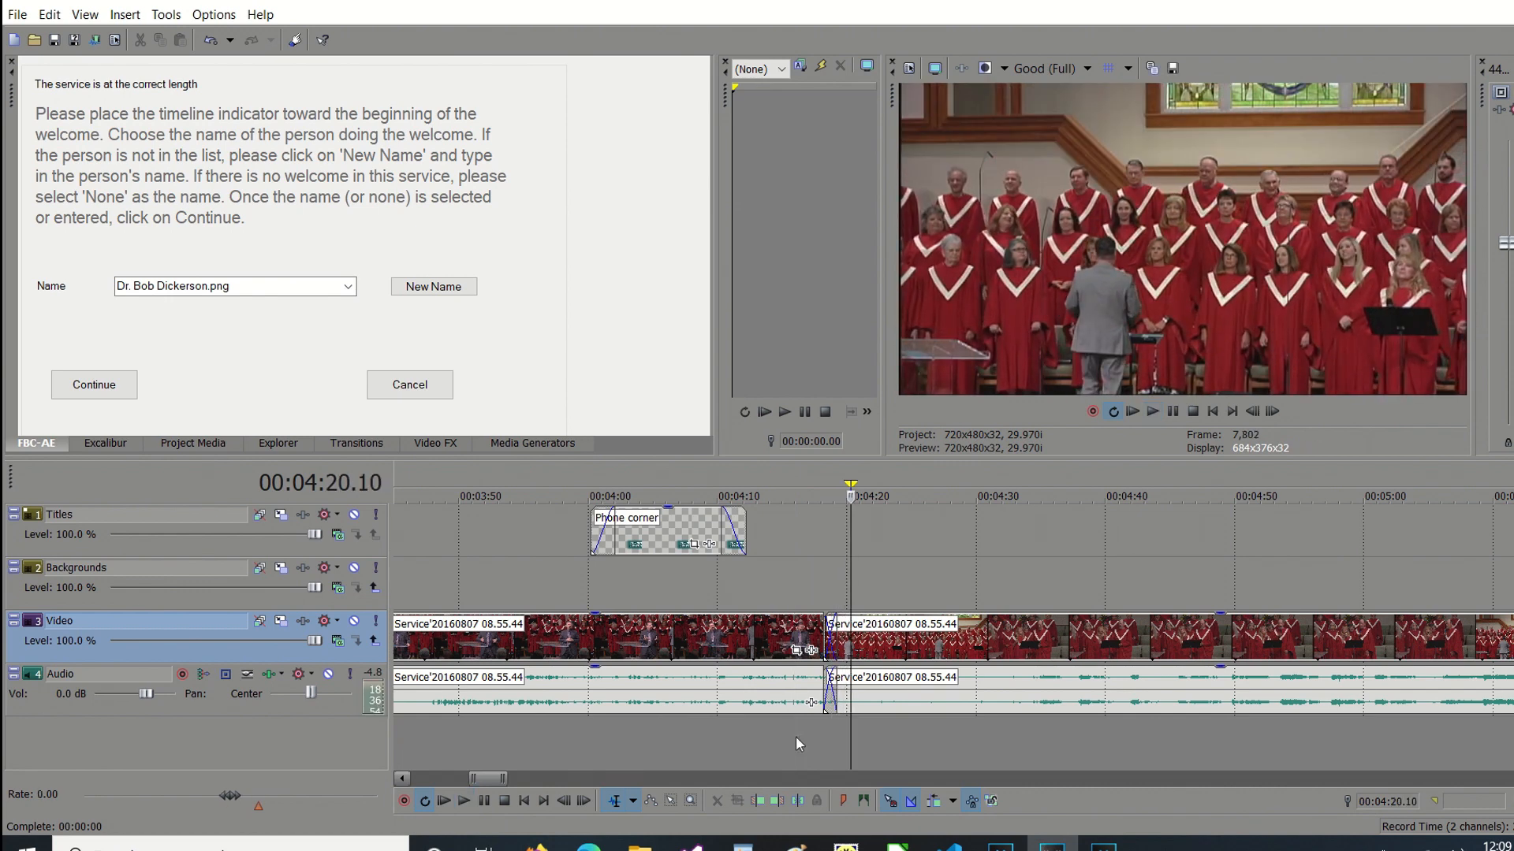
Play back the cut after the choir special from 00:12:45.15 and look over the following part of the service.
click(1233, 780)
click(1233, 778)
click(1232, 778)
click(1233, 778)
click(981, 744)
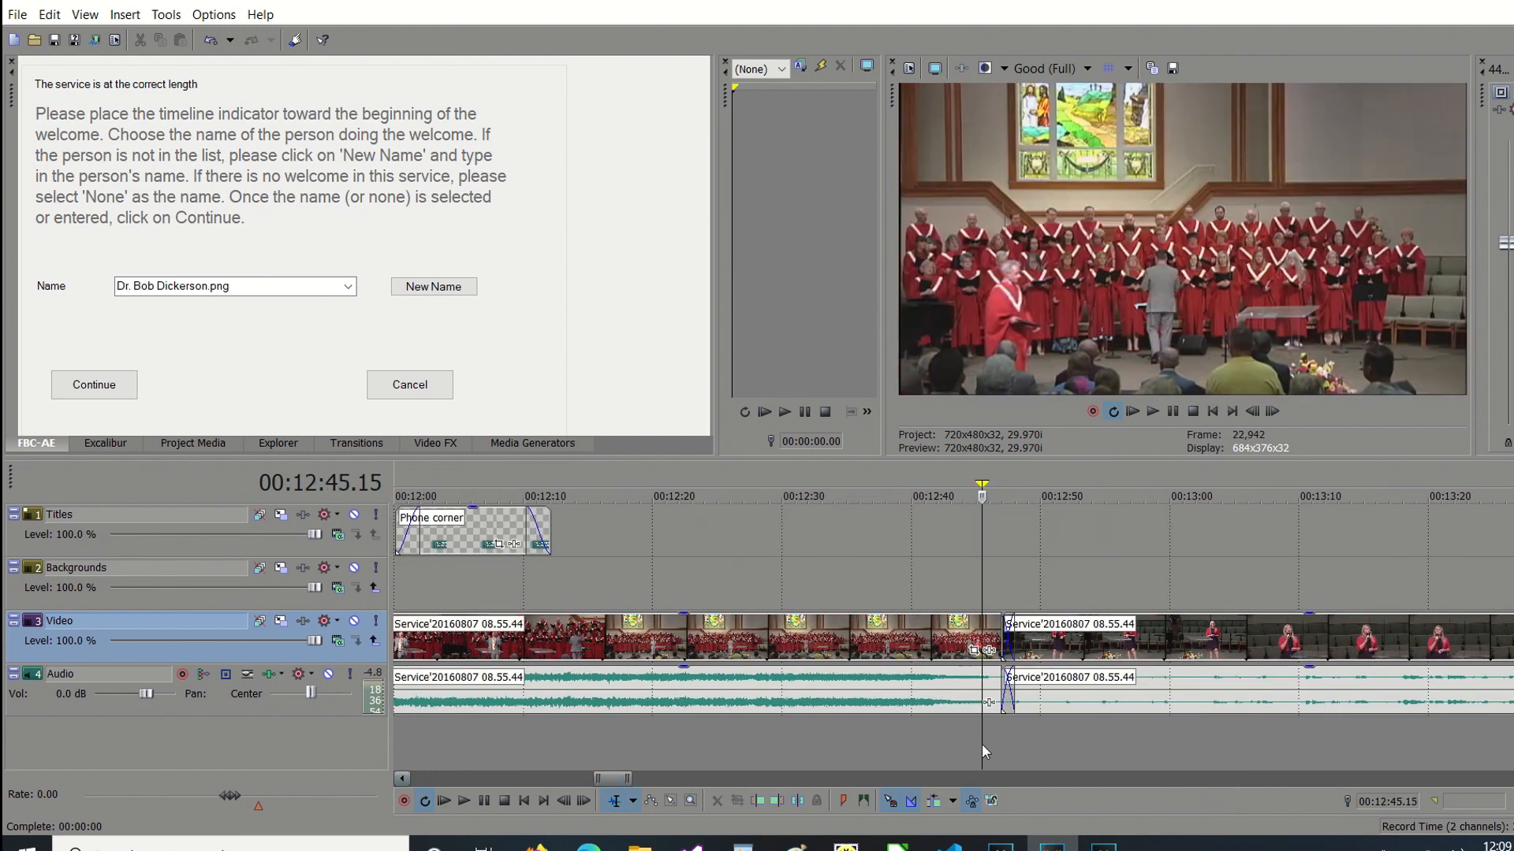
key(space)
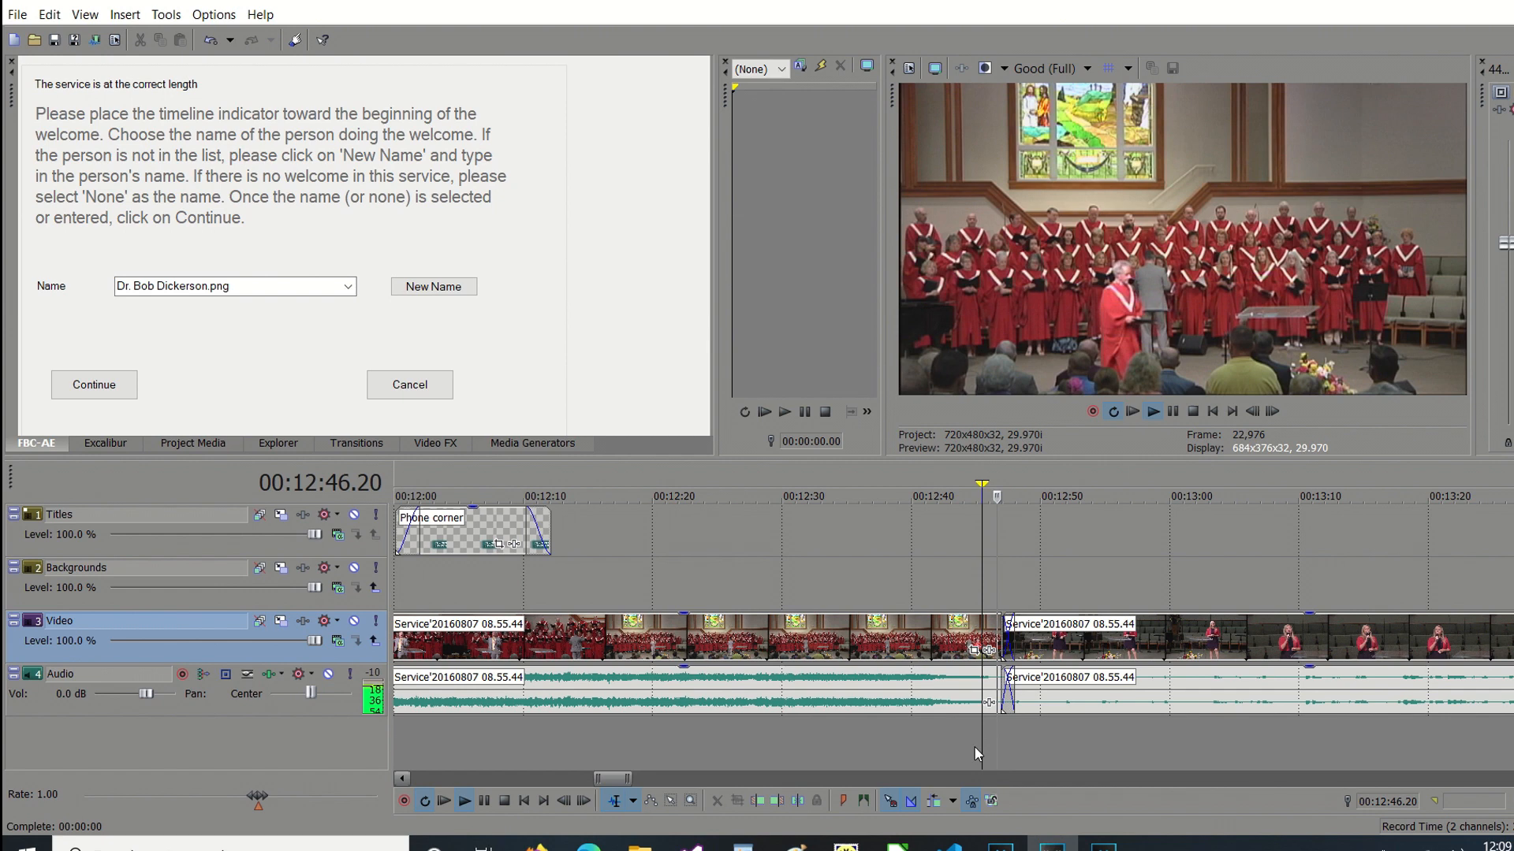
key(space)
click(1229, 780)
click(1228, 780)
click(1229, 781)
click(1228, 781)
click(1229, 780)
click(1229, 781)
click(1228, 781)
click(1228, 780)
click(1228, 781)
click(1228, 781)
click(1228, 780)
click(1228, 780)
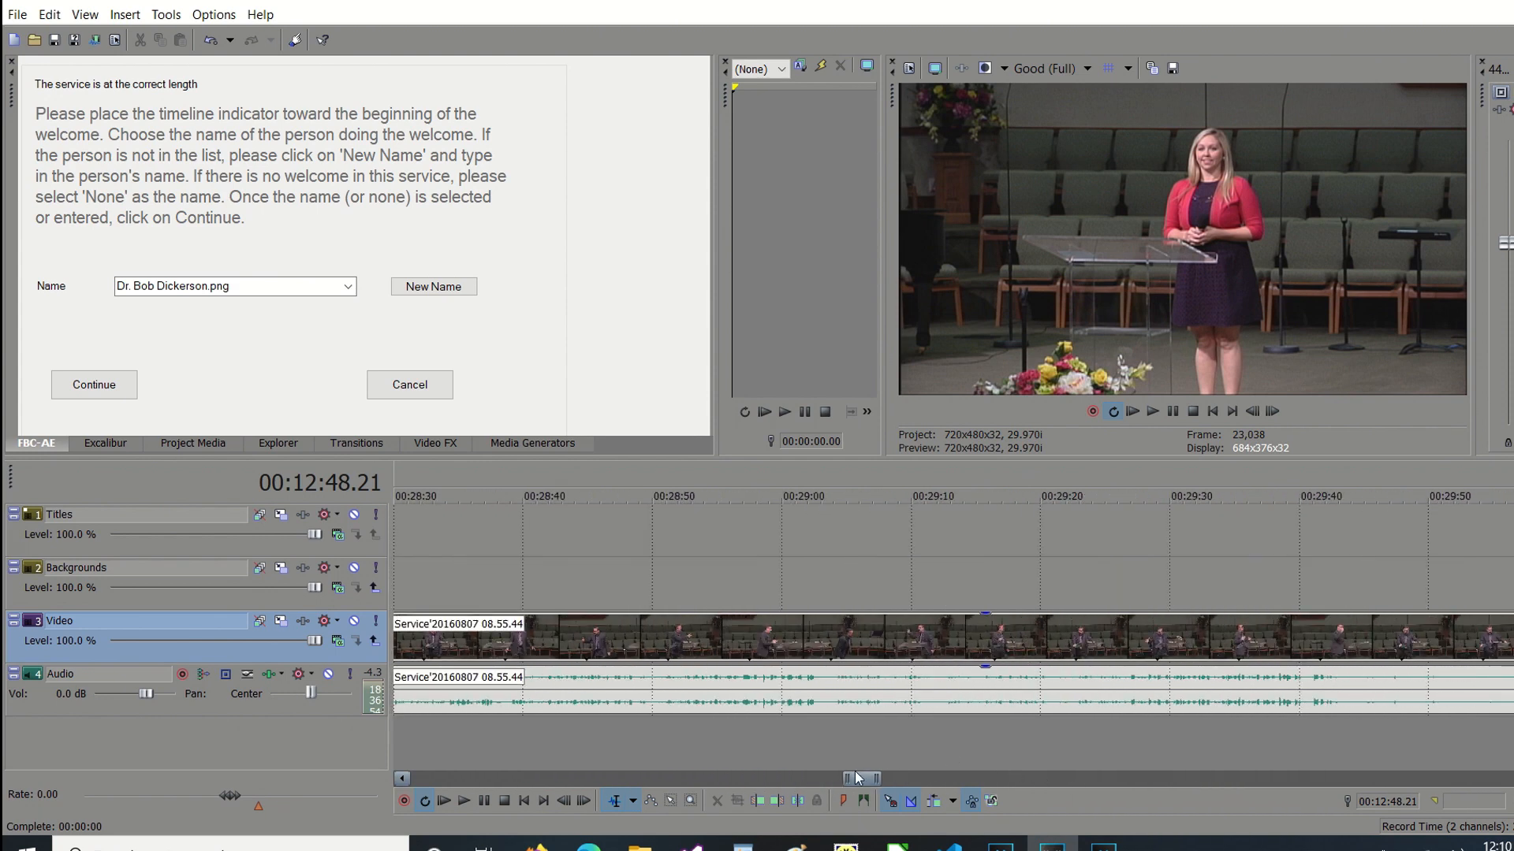
Add the welcome speaker's name title at 00:03:01.07 and preview it in the video.
drag(870, 781, 430, 757)
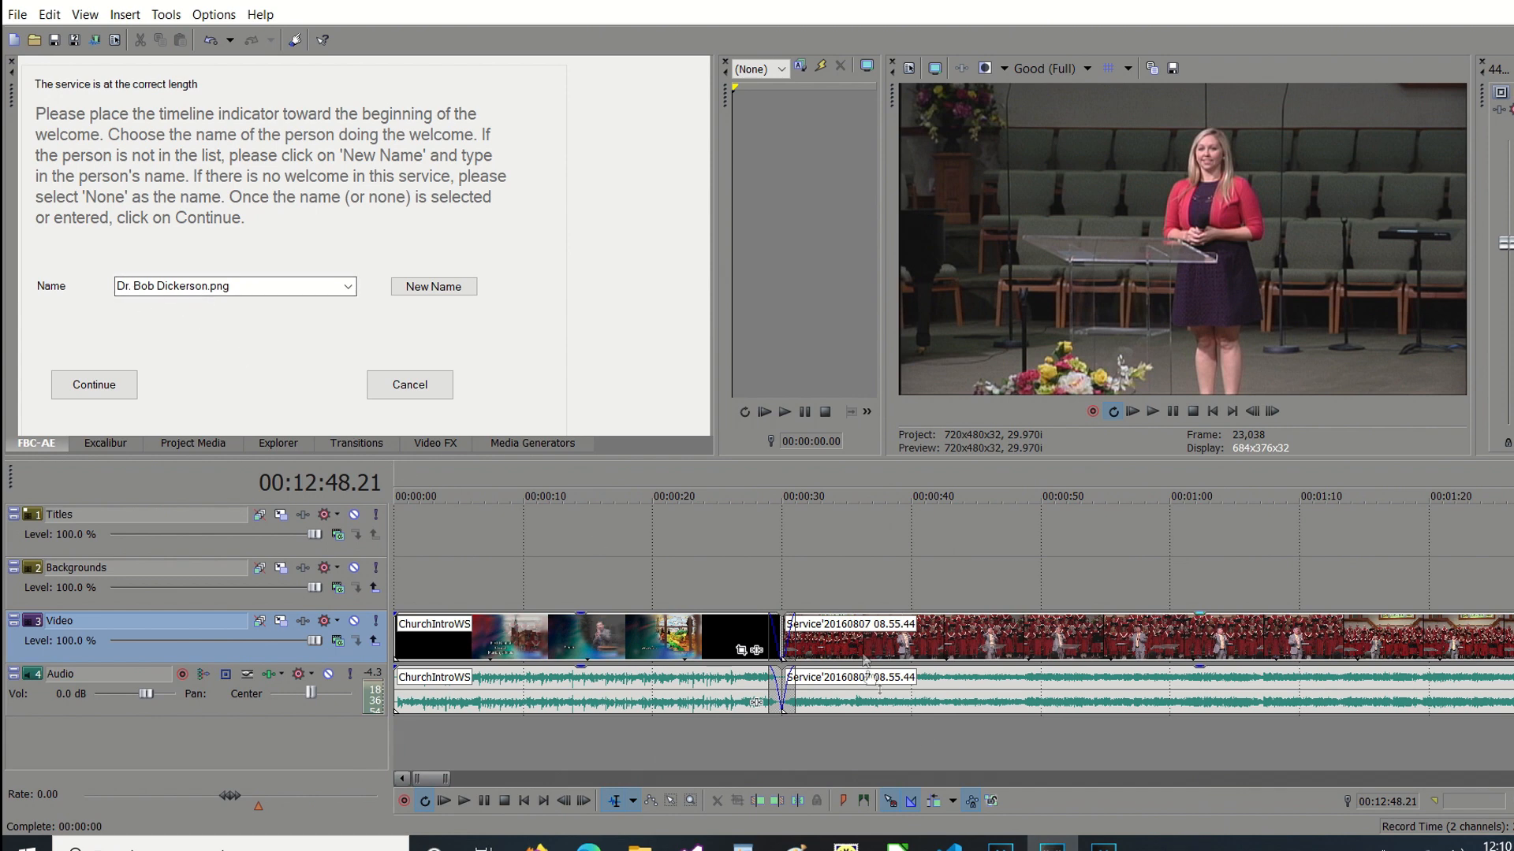
click(1236, 779)
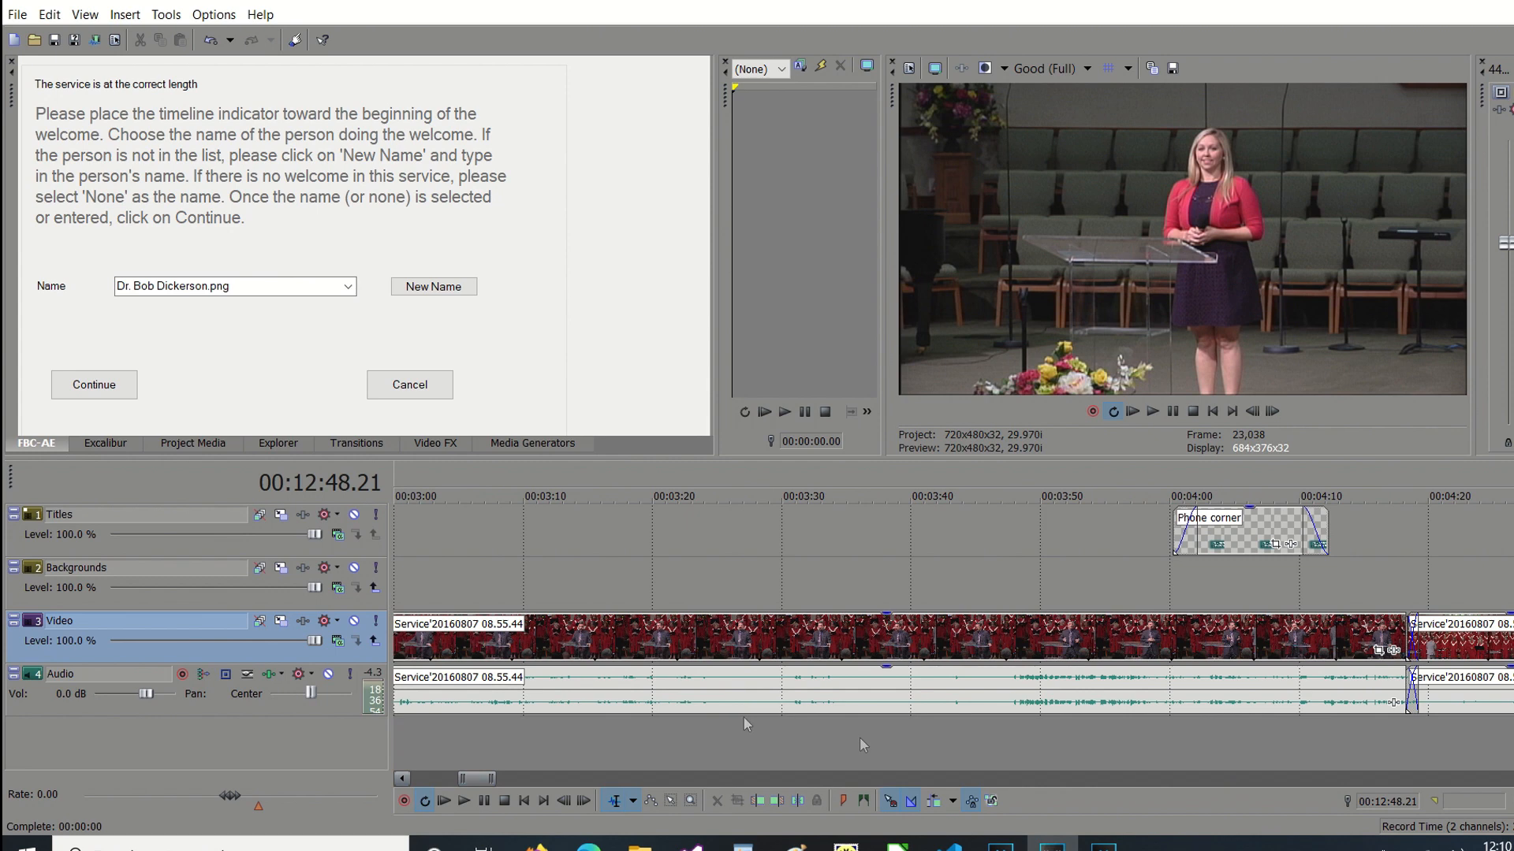
click(438, 777)
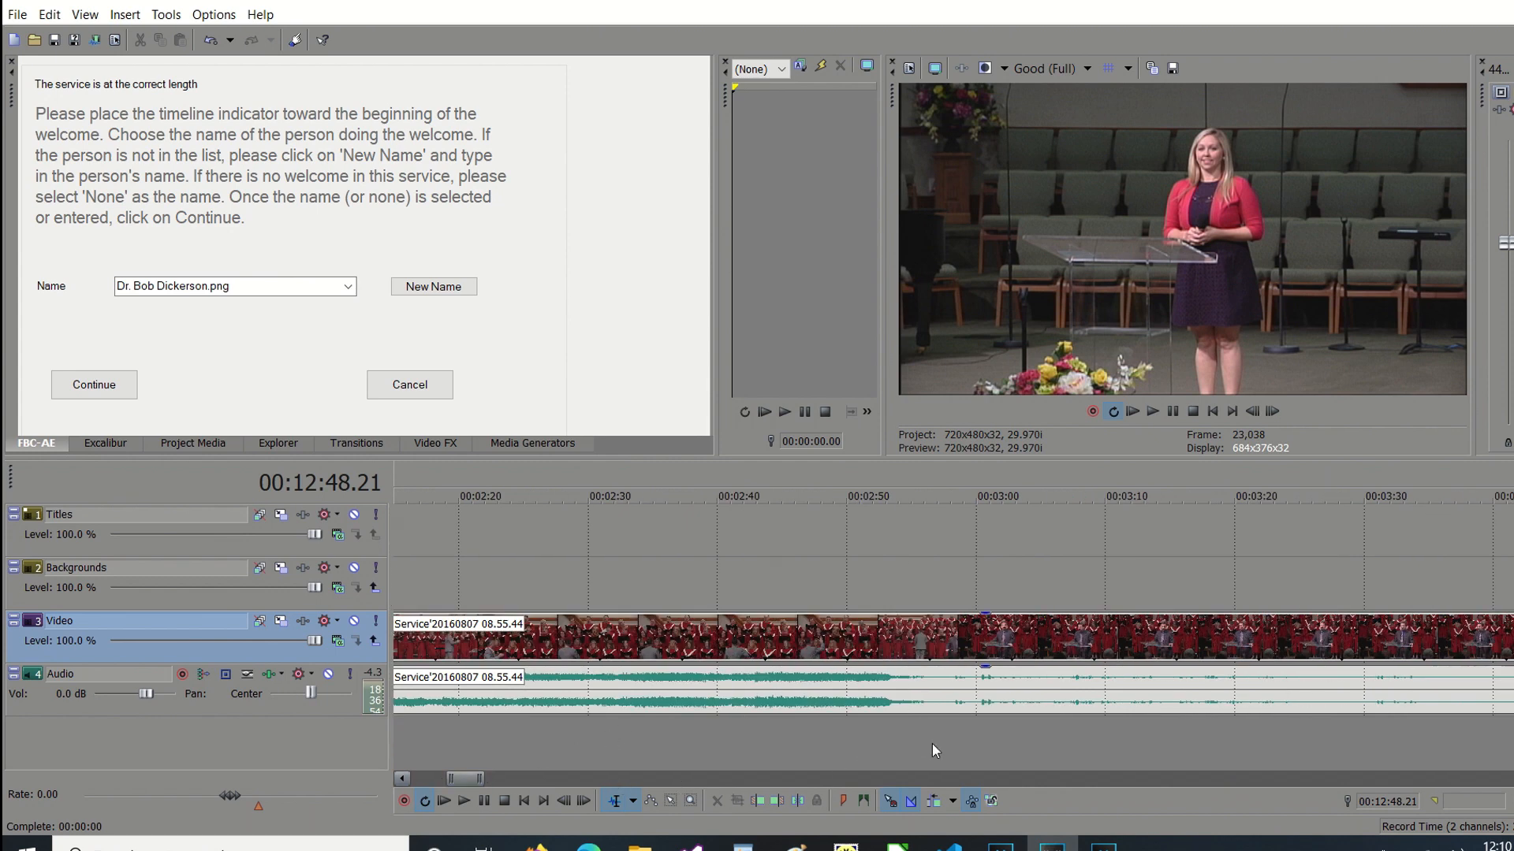
click(992, 740)
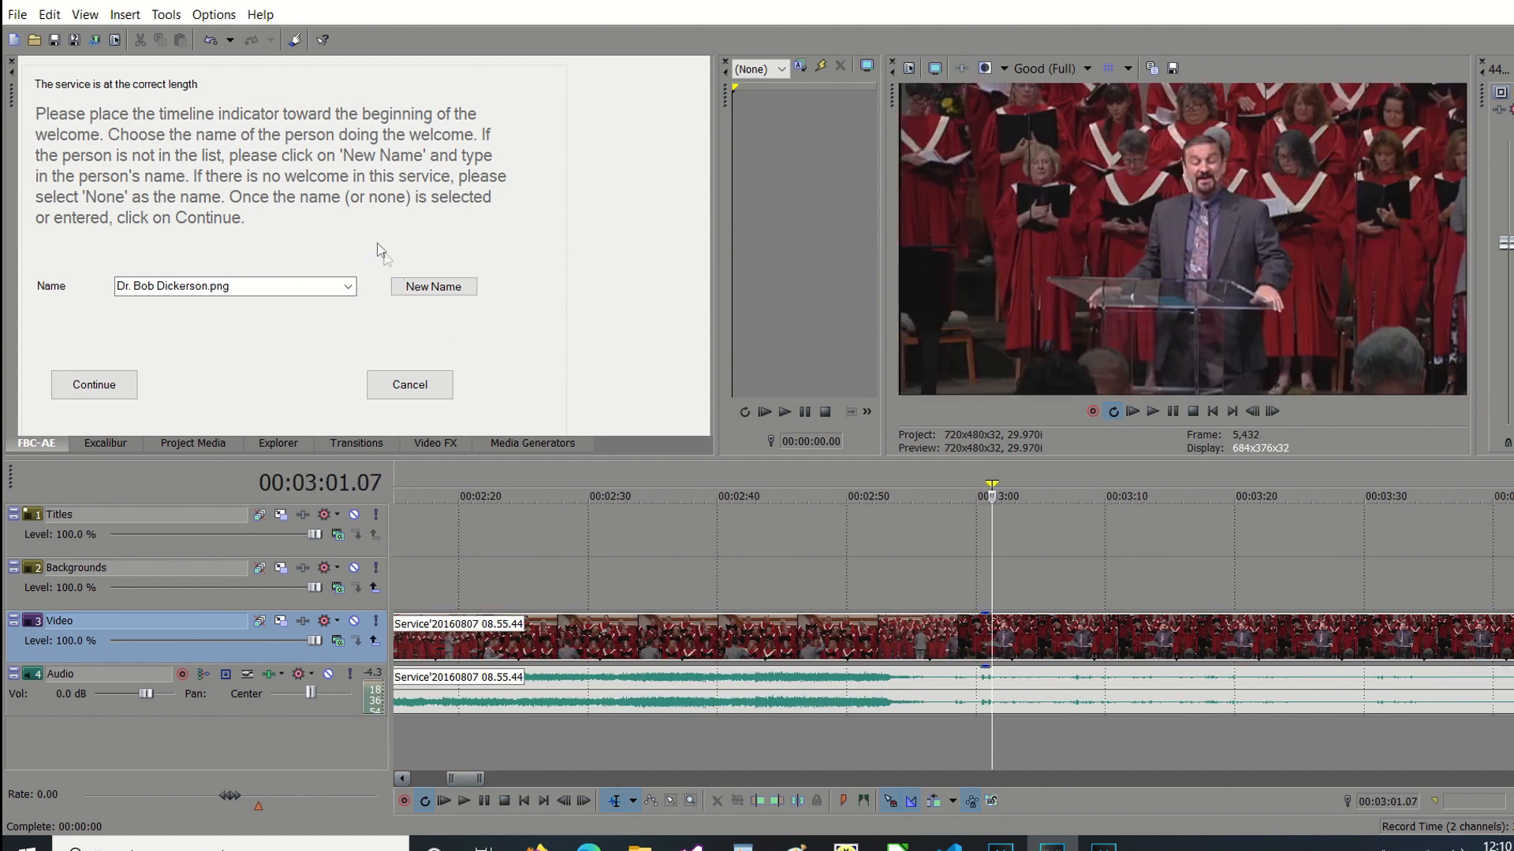
click(105, 382)
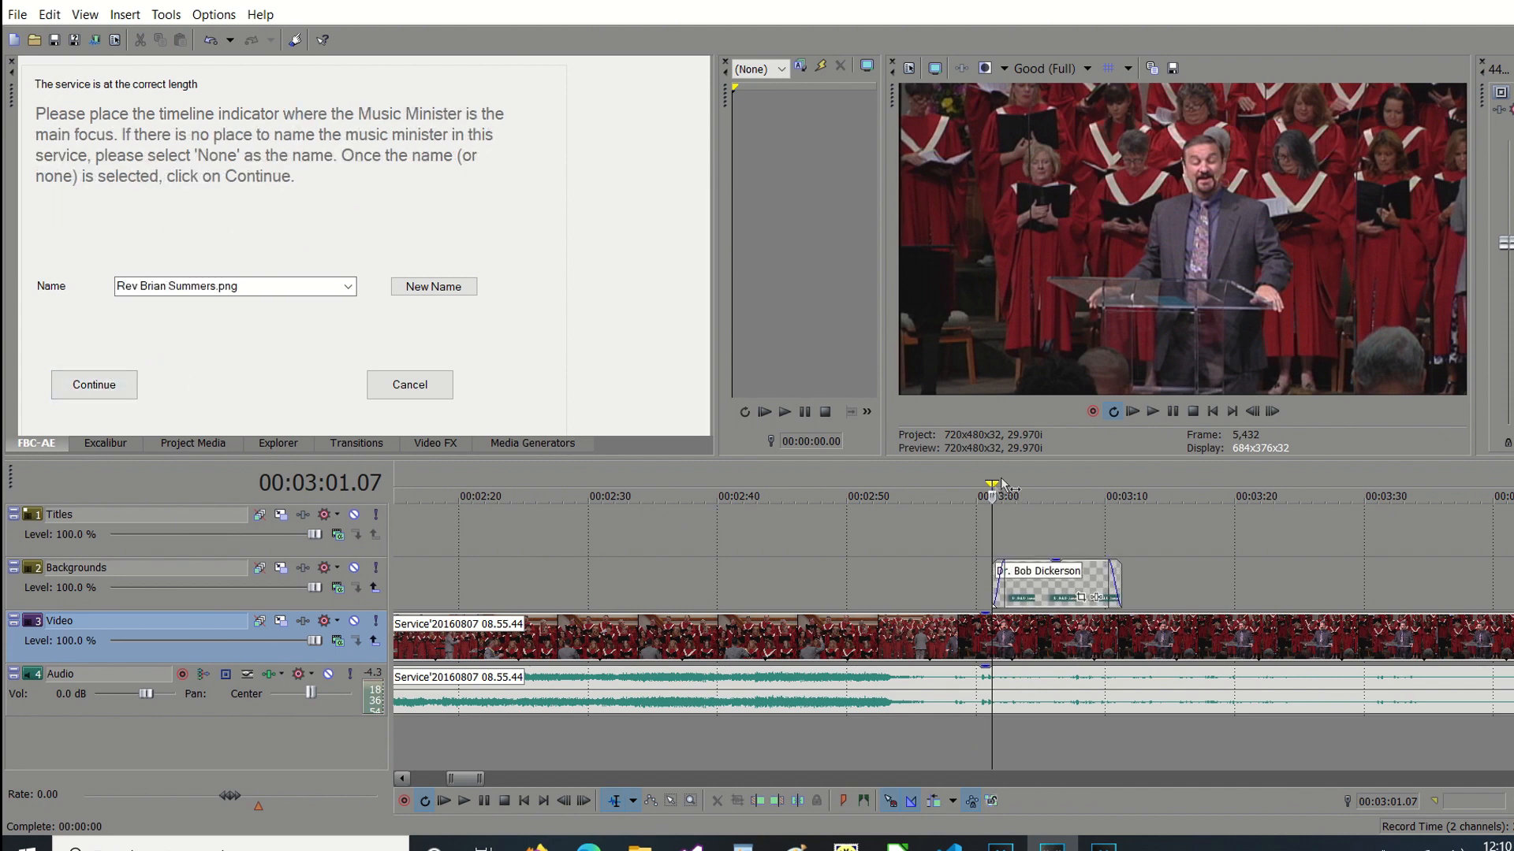
click(1052, 471)
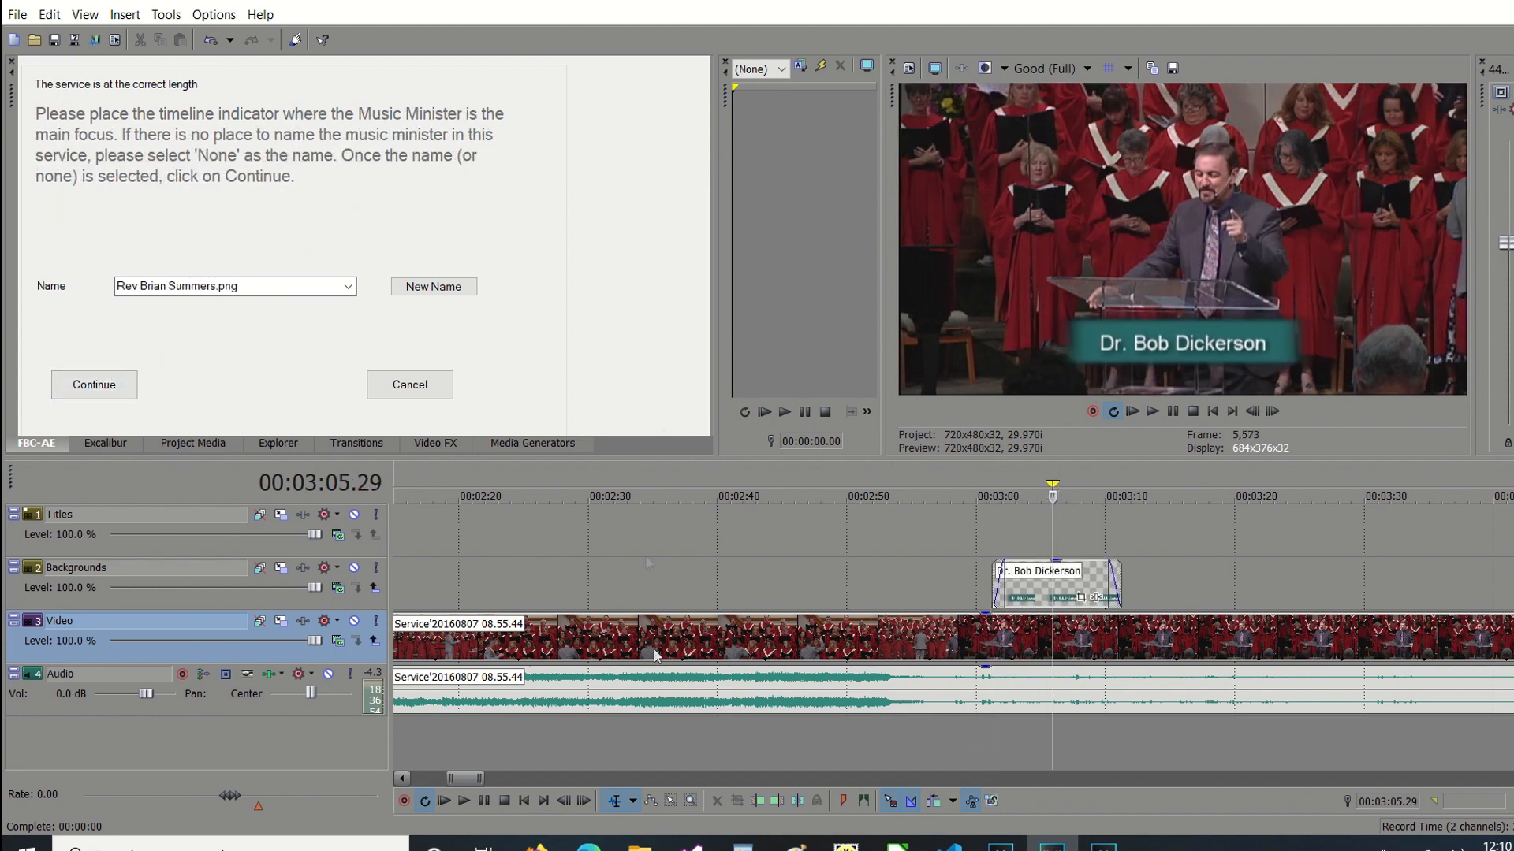
Find where the music minister is the main focus and add his name title at 00:09:25.29.
scroll(1255, 779, right, 8)
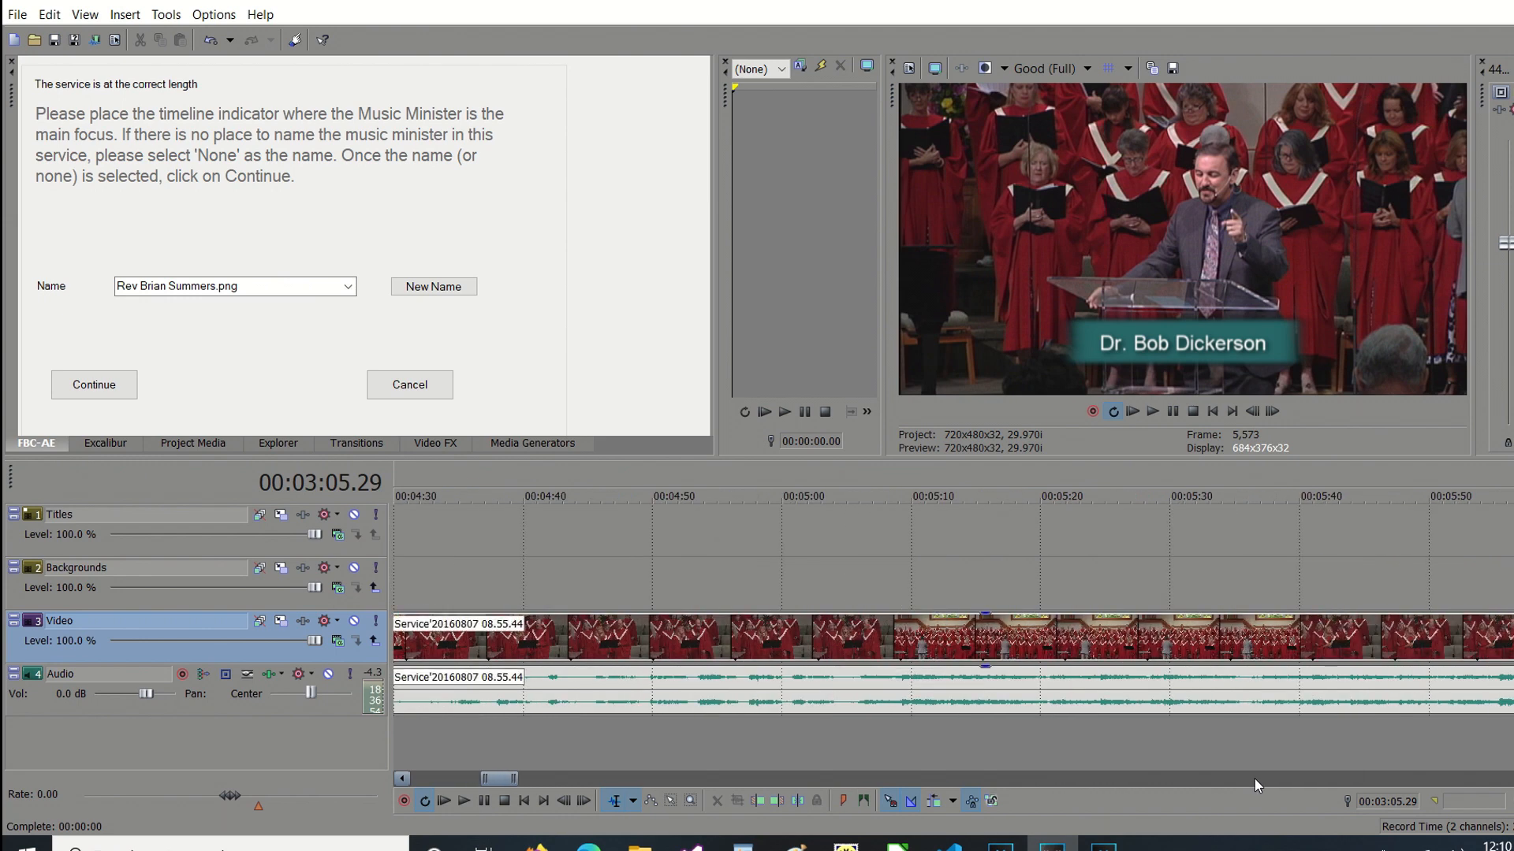
click(995, 745)
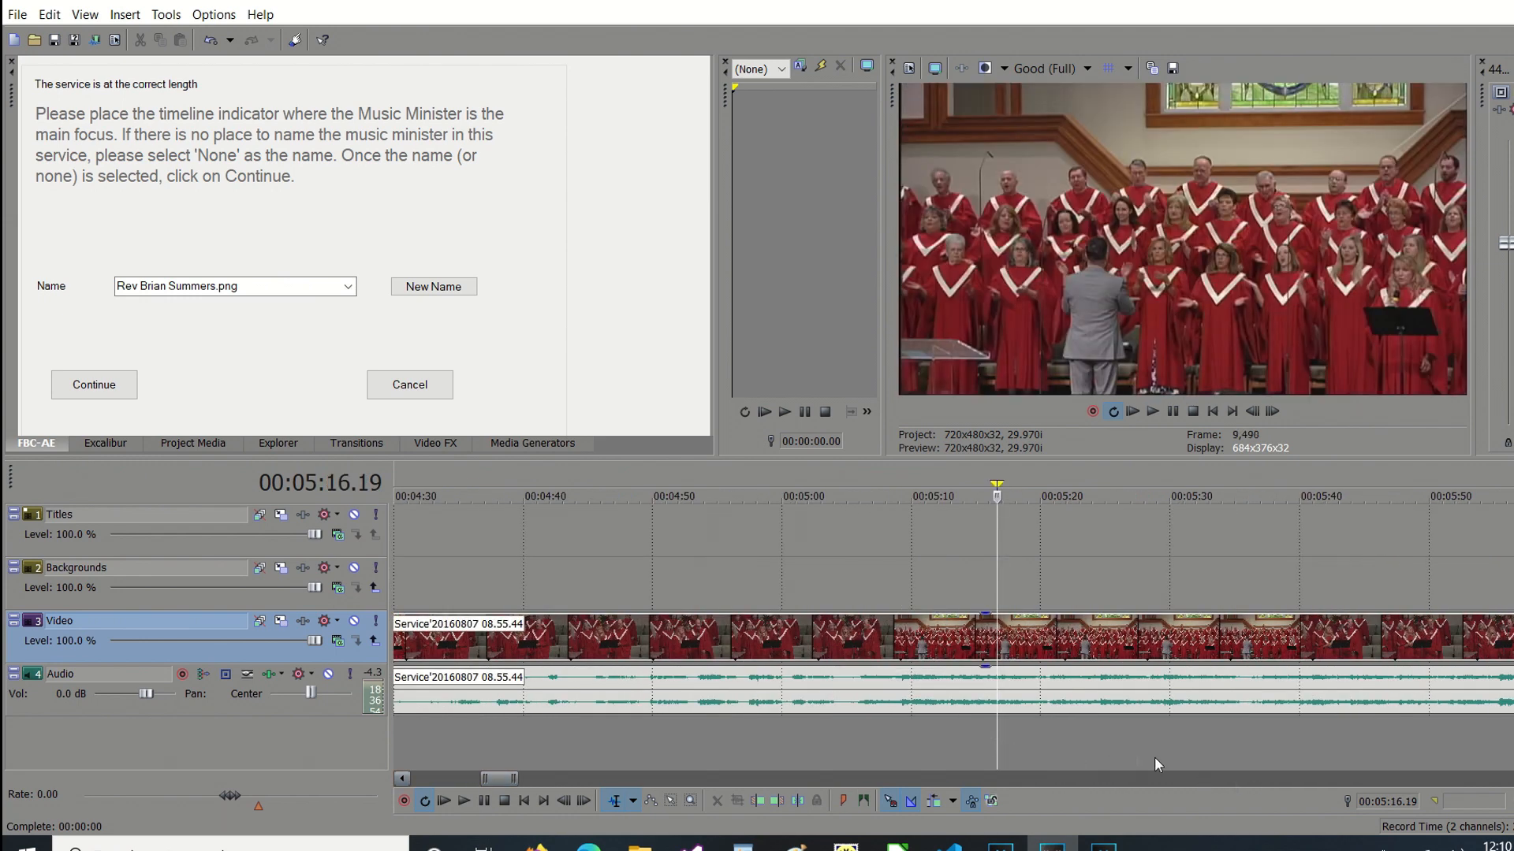
scroll(1246, 778, right, 3)
click(824, 745)
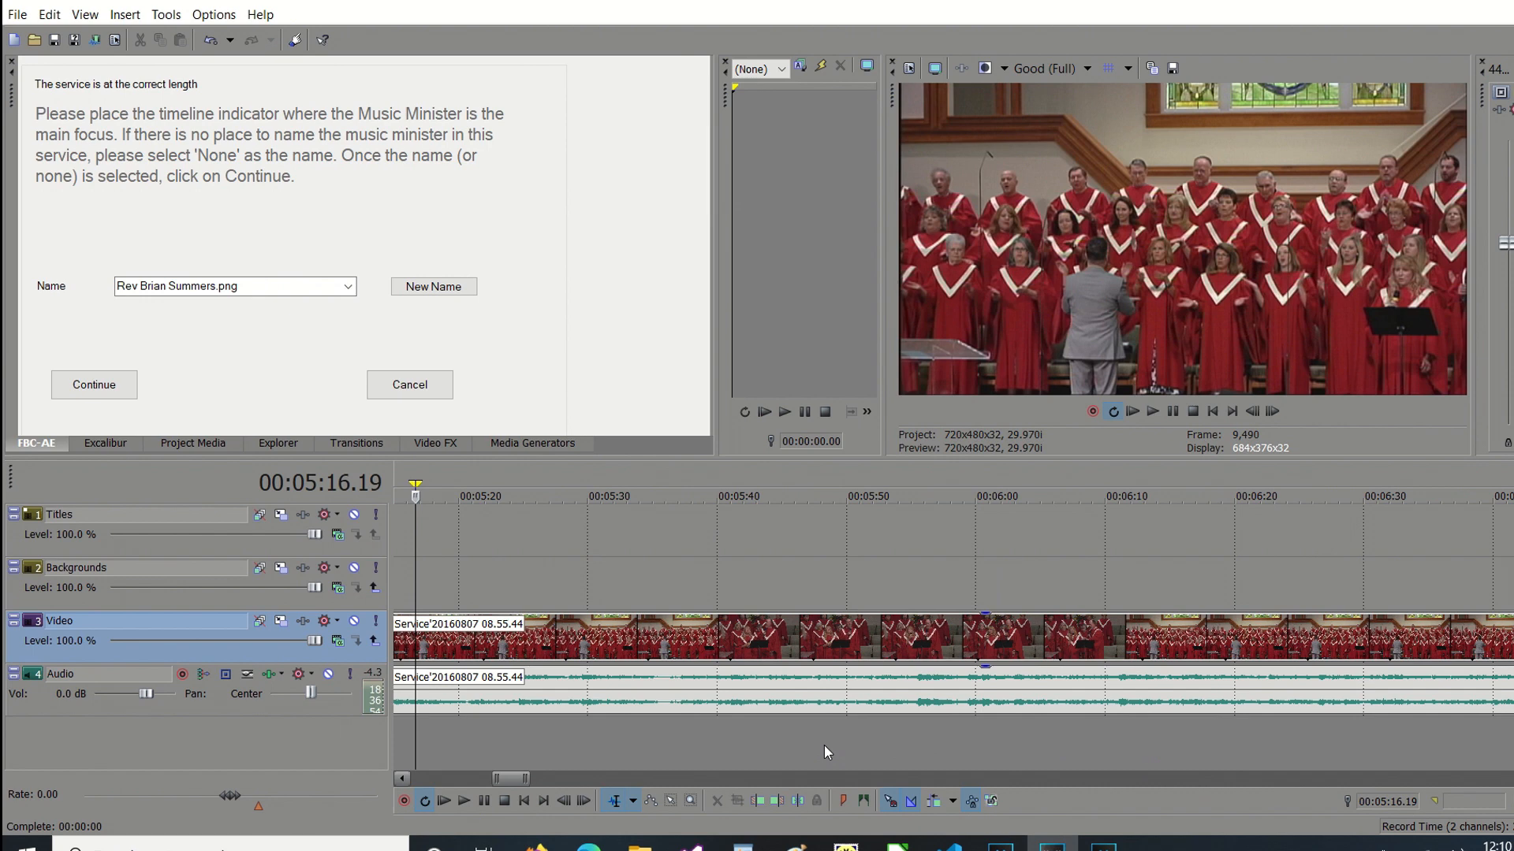
scroll(1307, 788, right, 10)
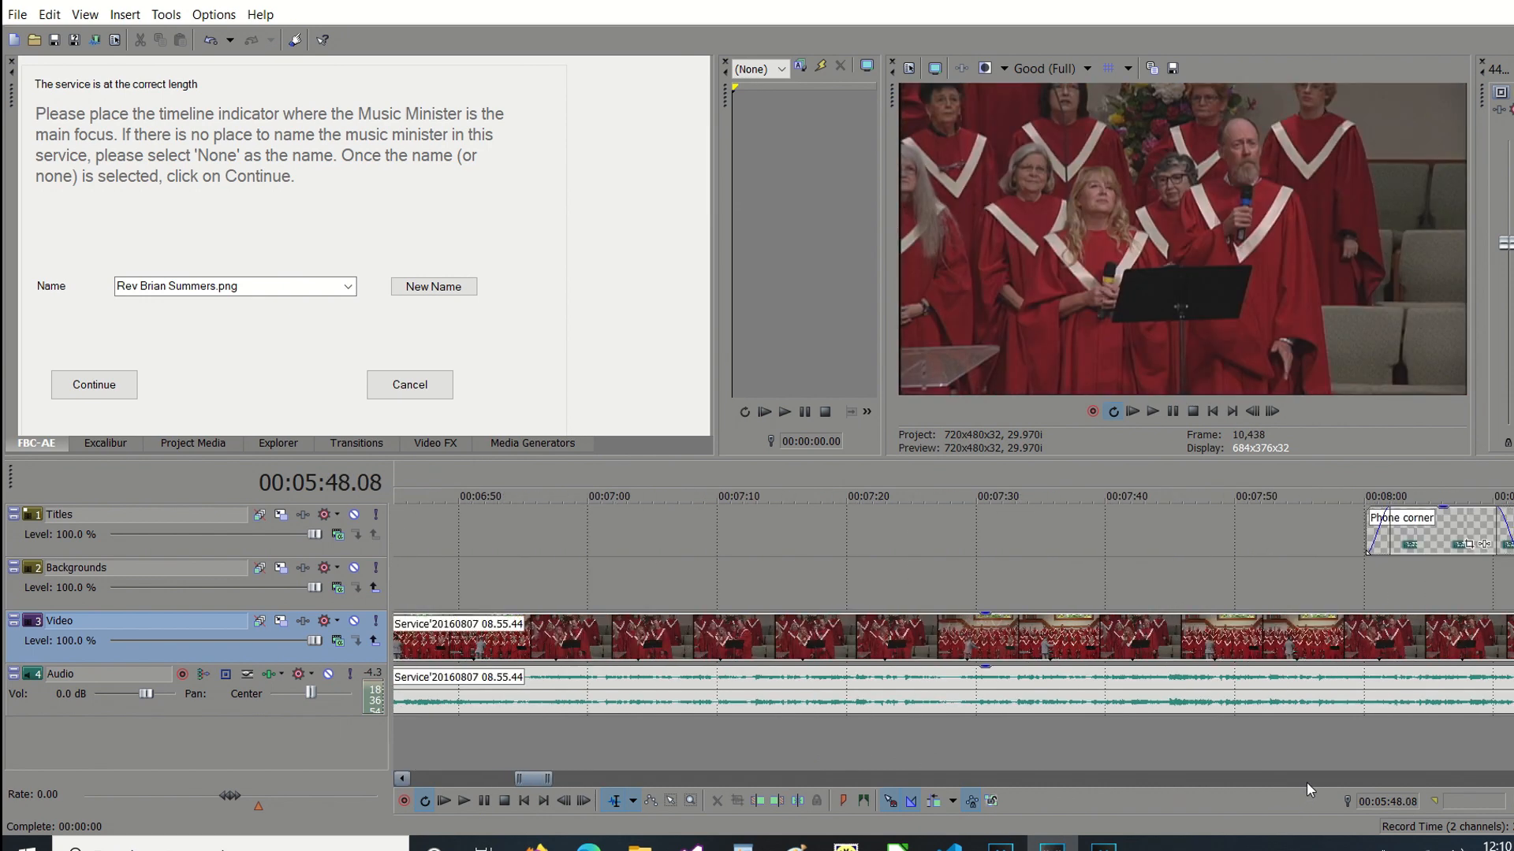
click(730, 746)
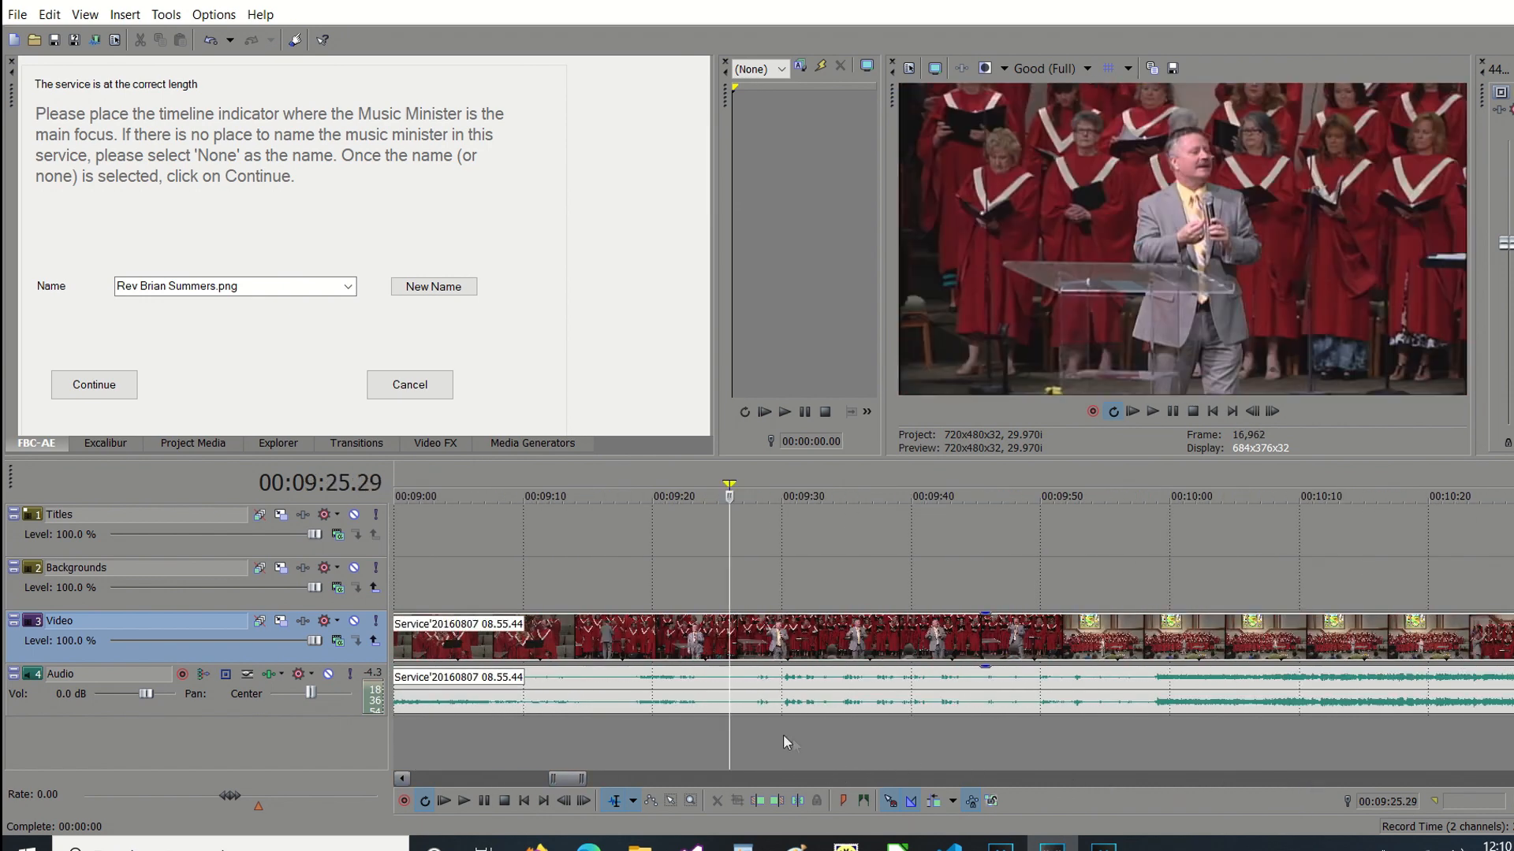
click(93, 386)
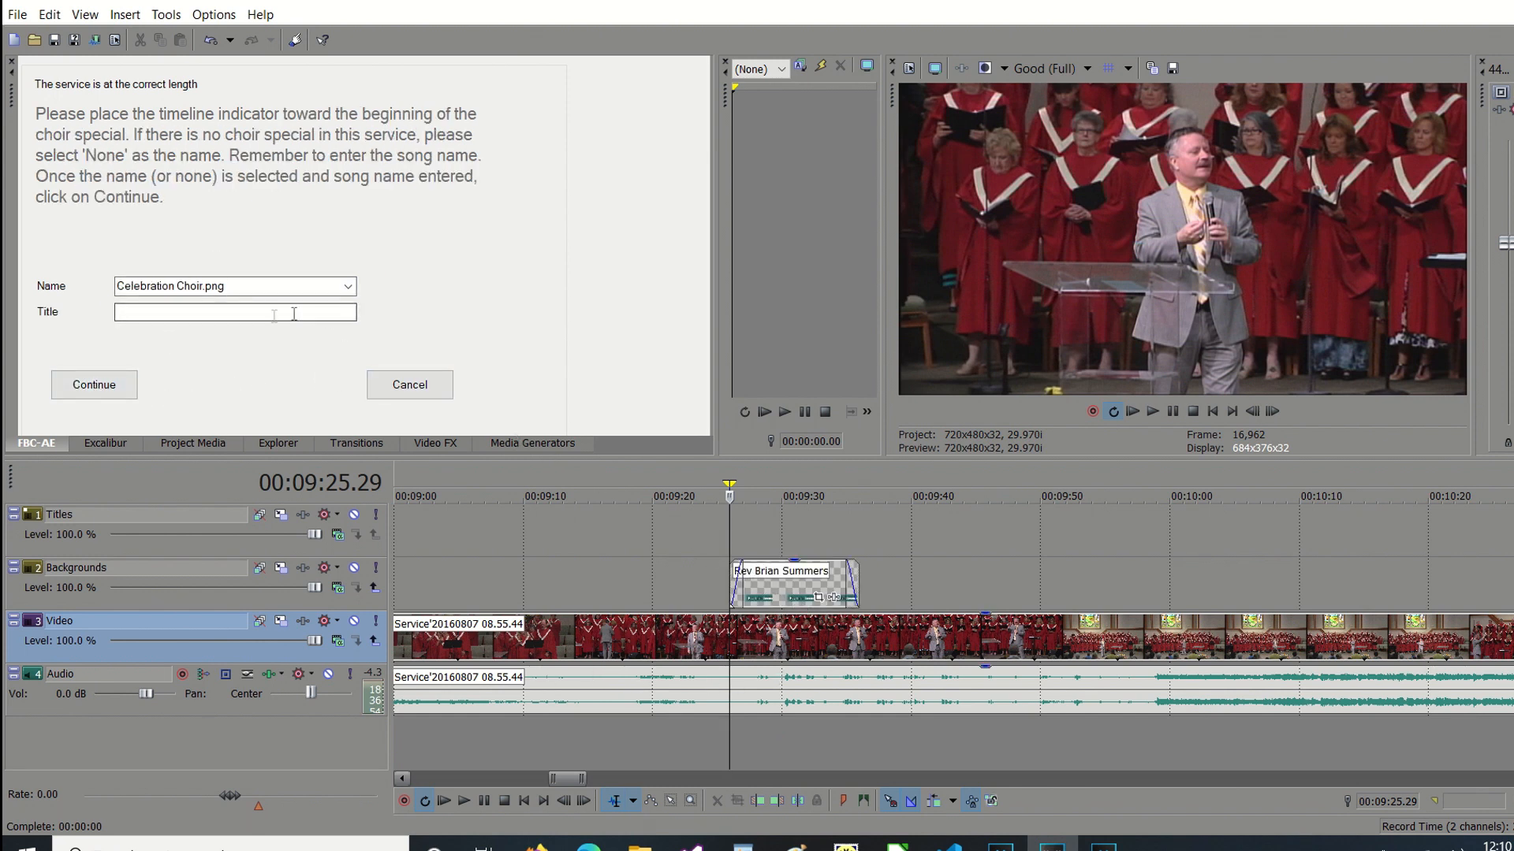
Add the Celebration Choir title at 00:04:24.10 with the song title "Name of the Song".
click(441, 774)
click(441, 776)
click(442, 776)
click(441, 776)
click(441, 776)
click(442, 776)
click(441, 775)
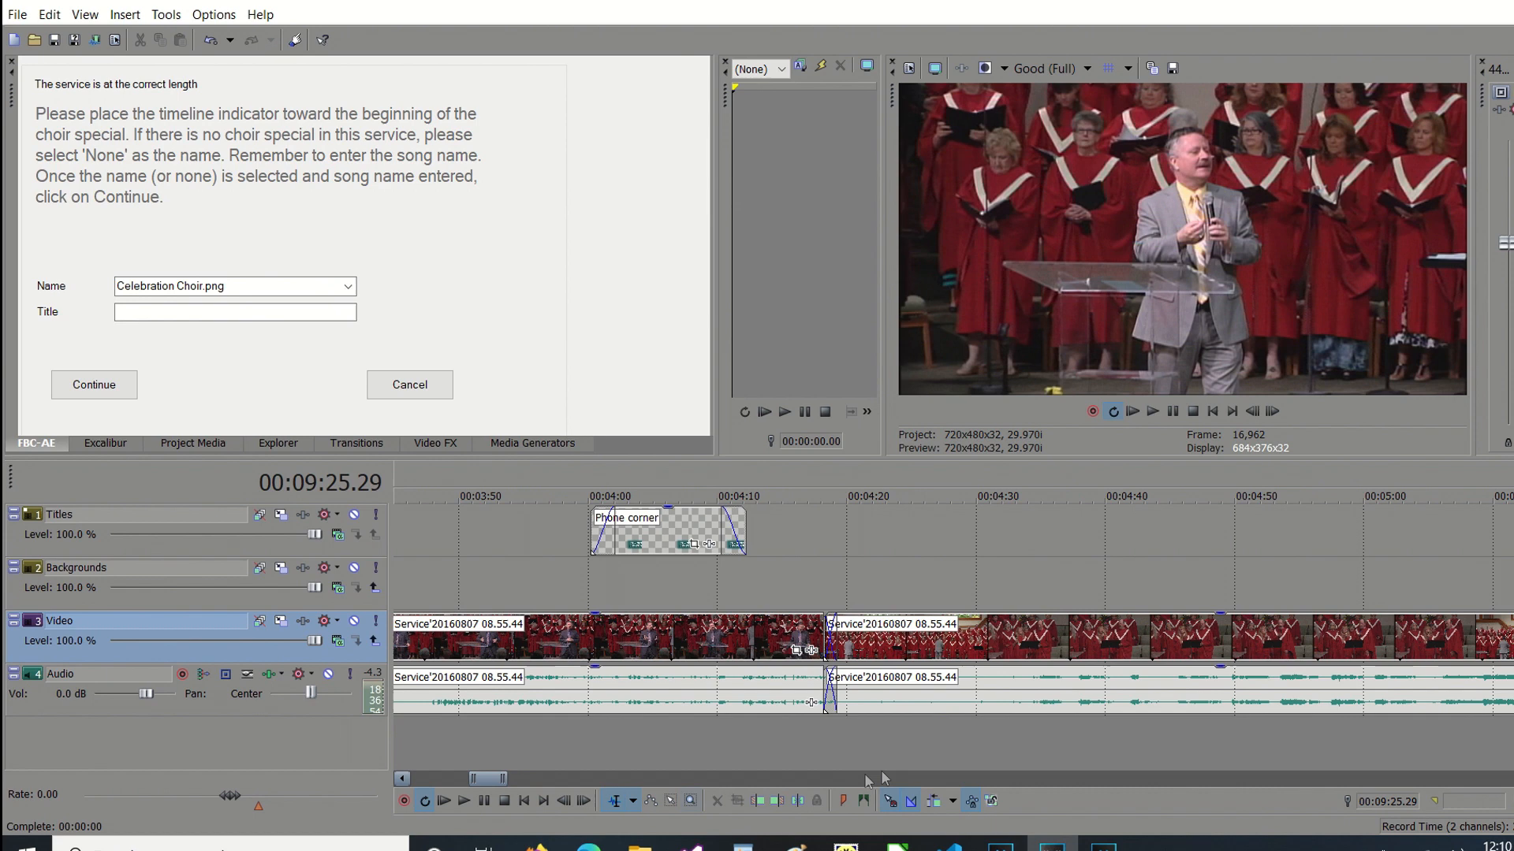
click(902, 749)
click(265, 318)
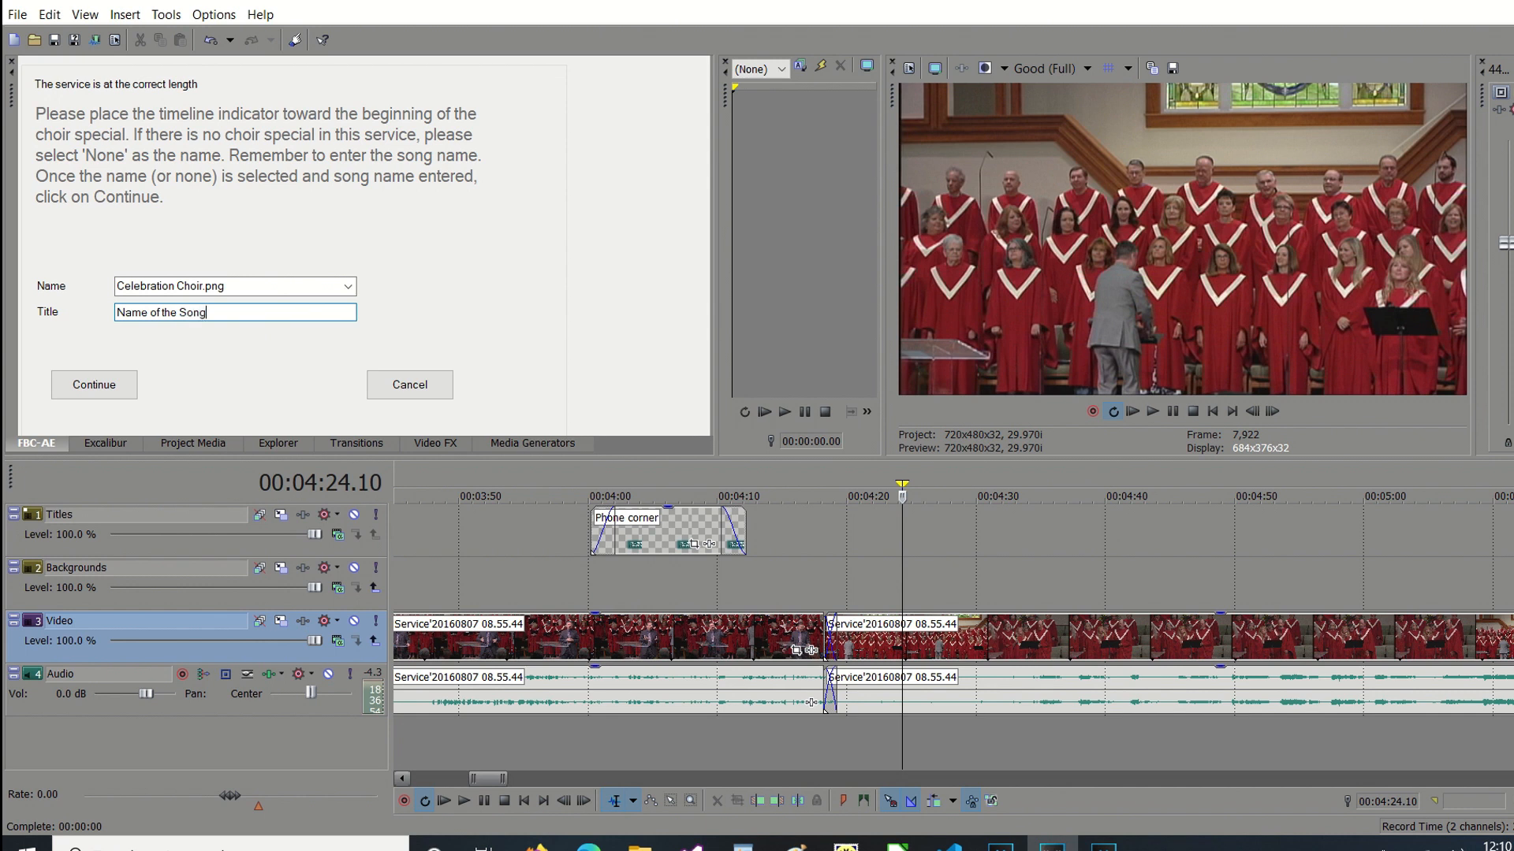
click(96, 391)
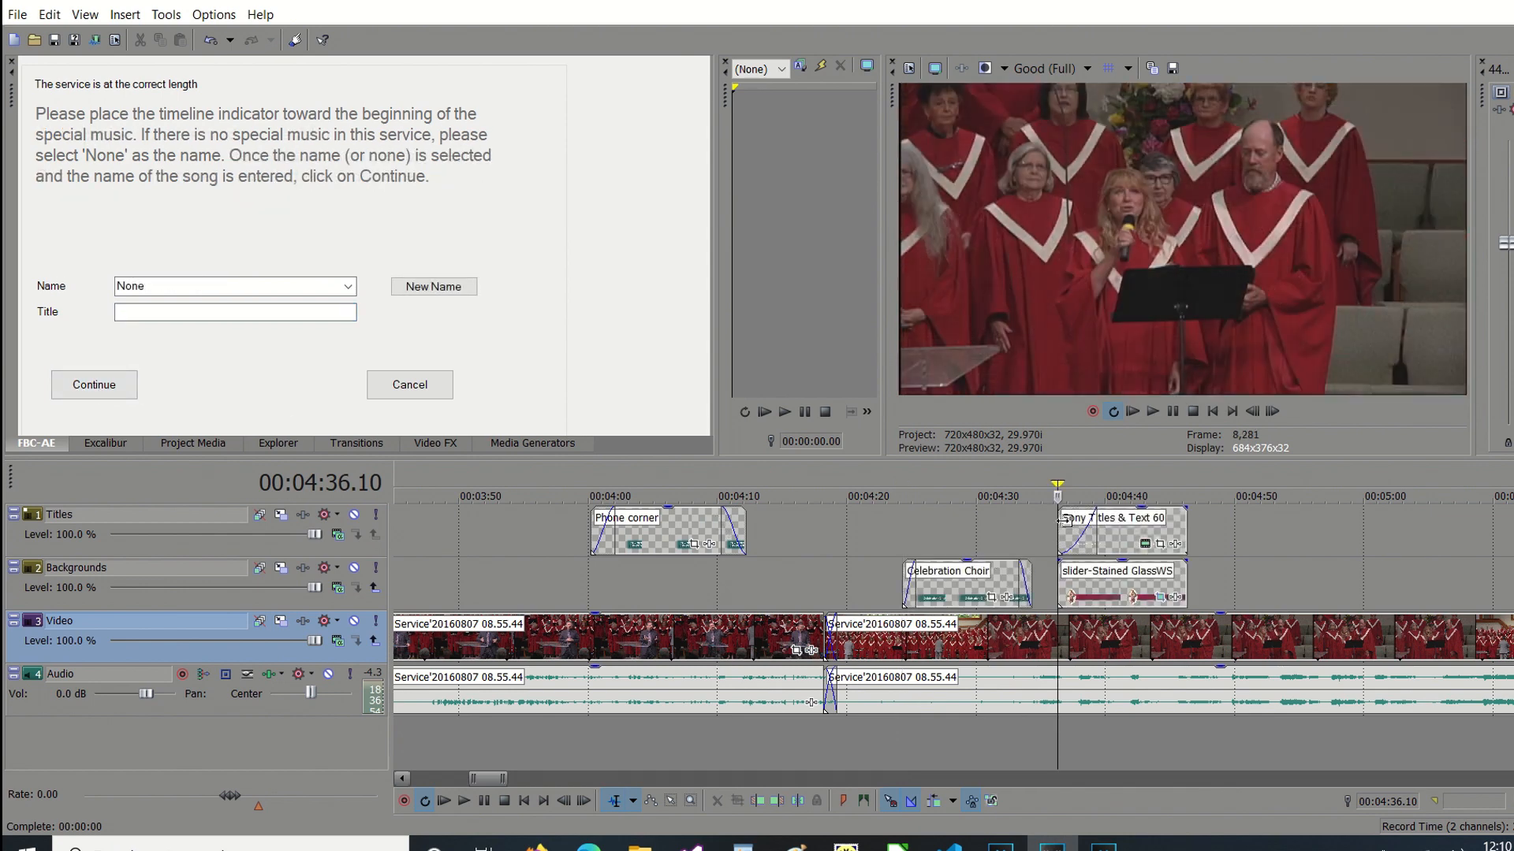
Preview the choir name and song title overlays, and cancel the remaining assisted title prompts at the special music.
click(947, 470)
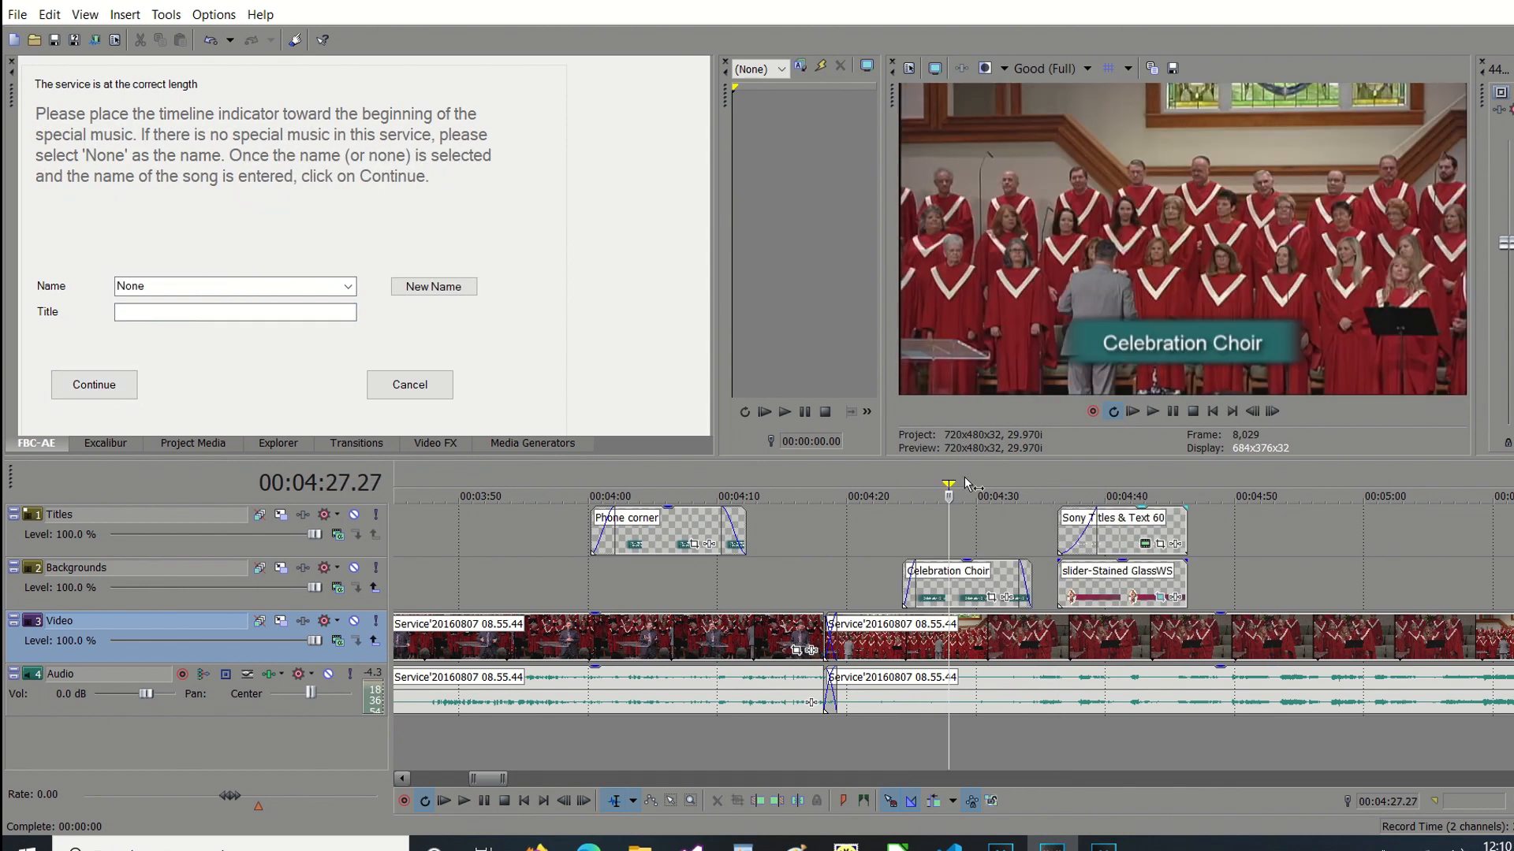
click(1122, 472)
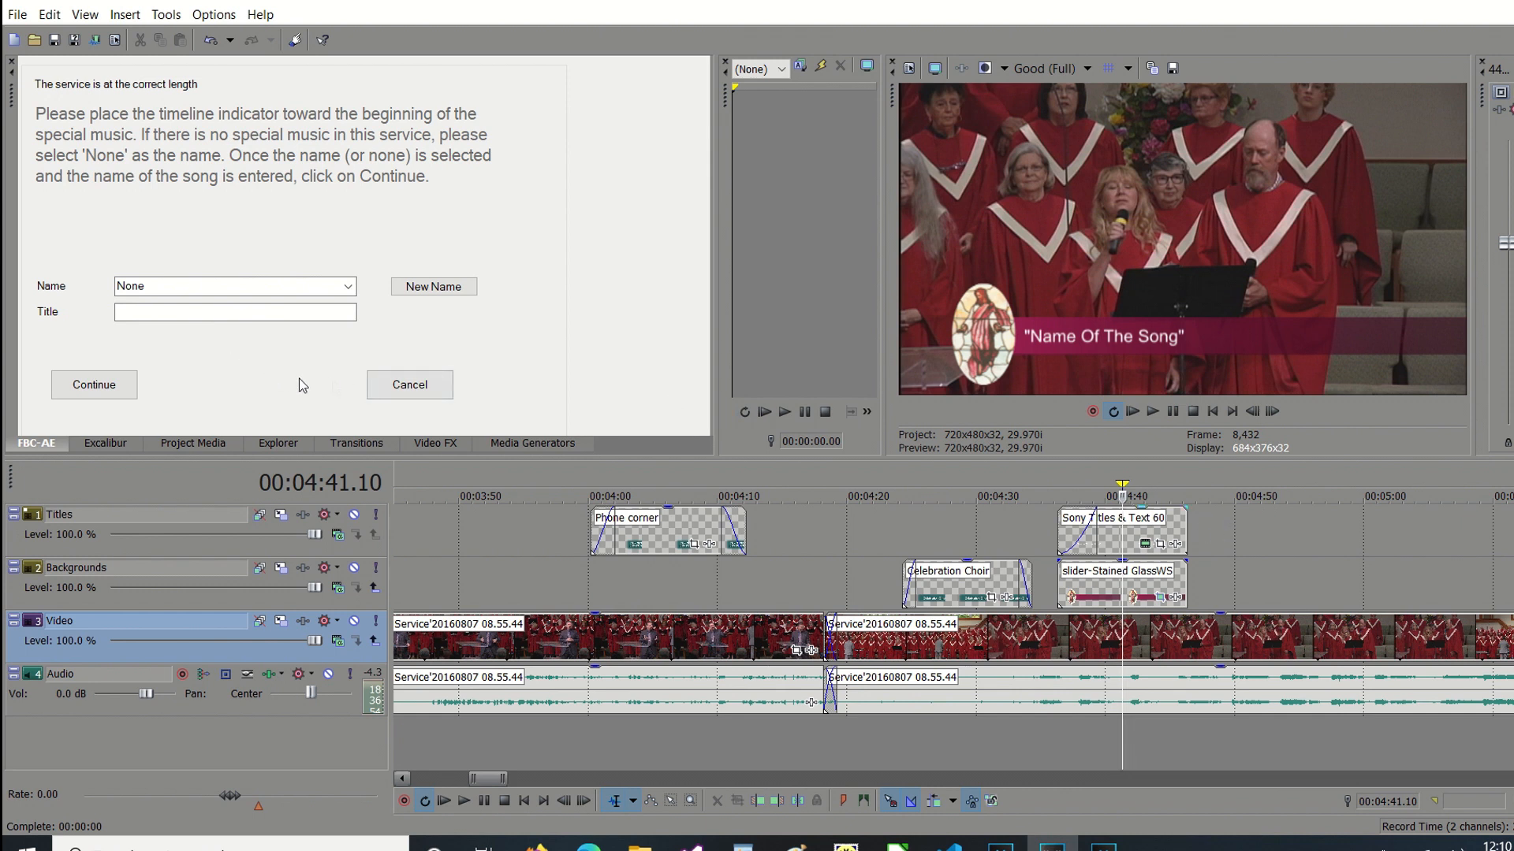
click(414, 386)
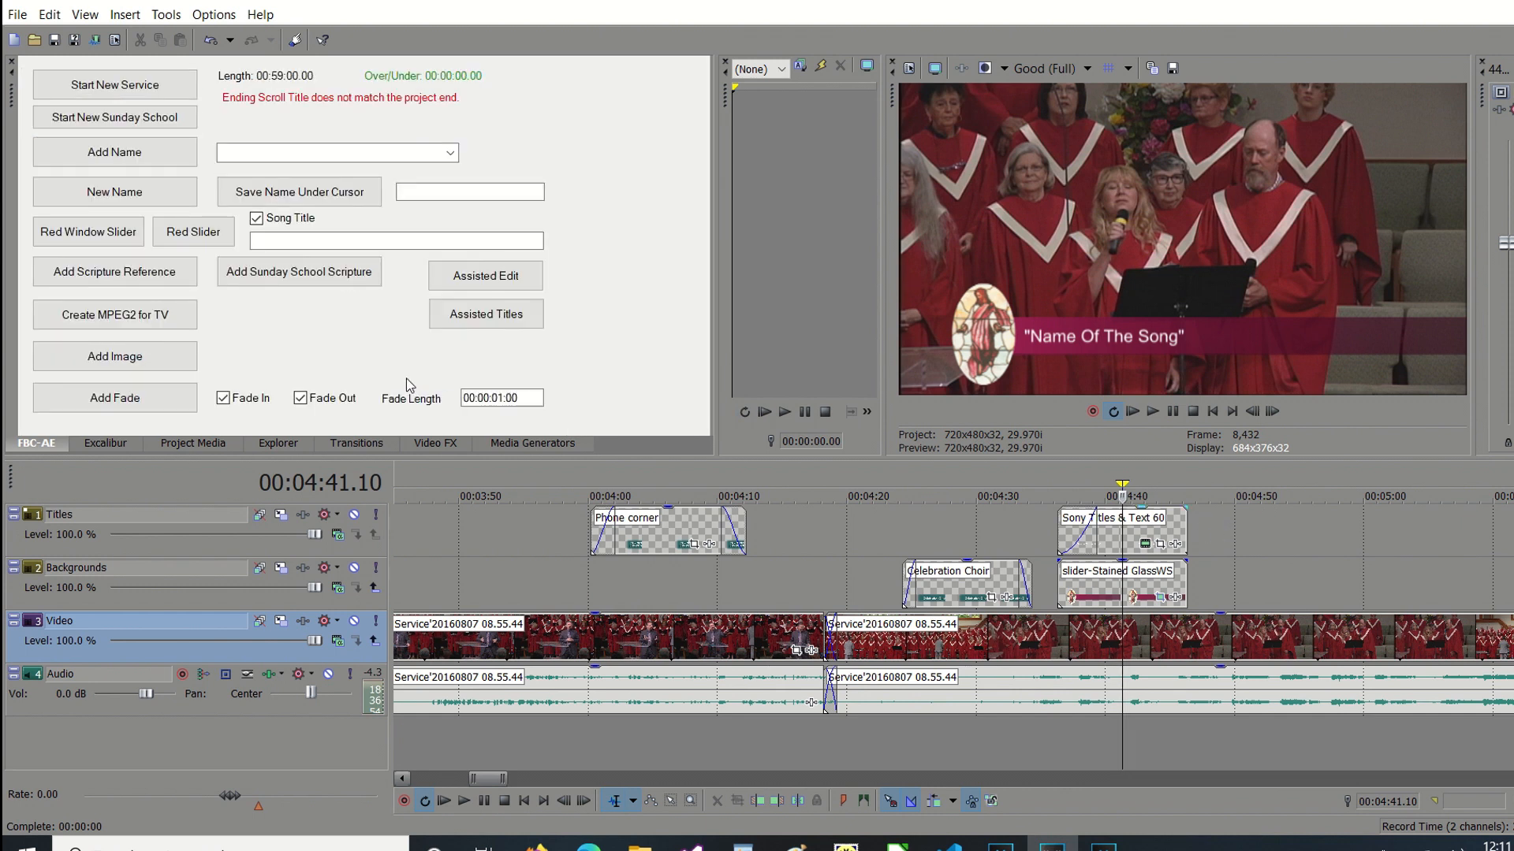